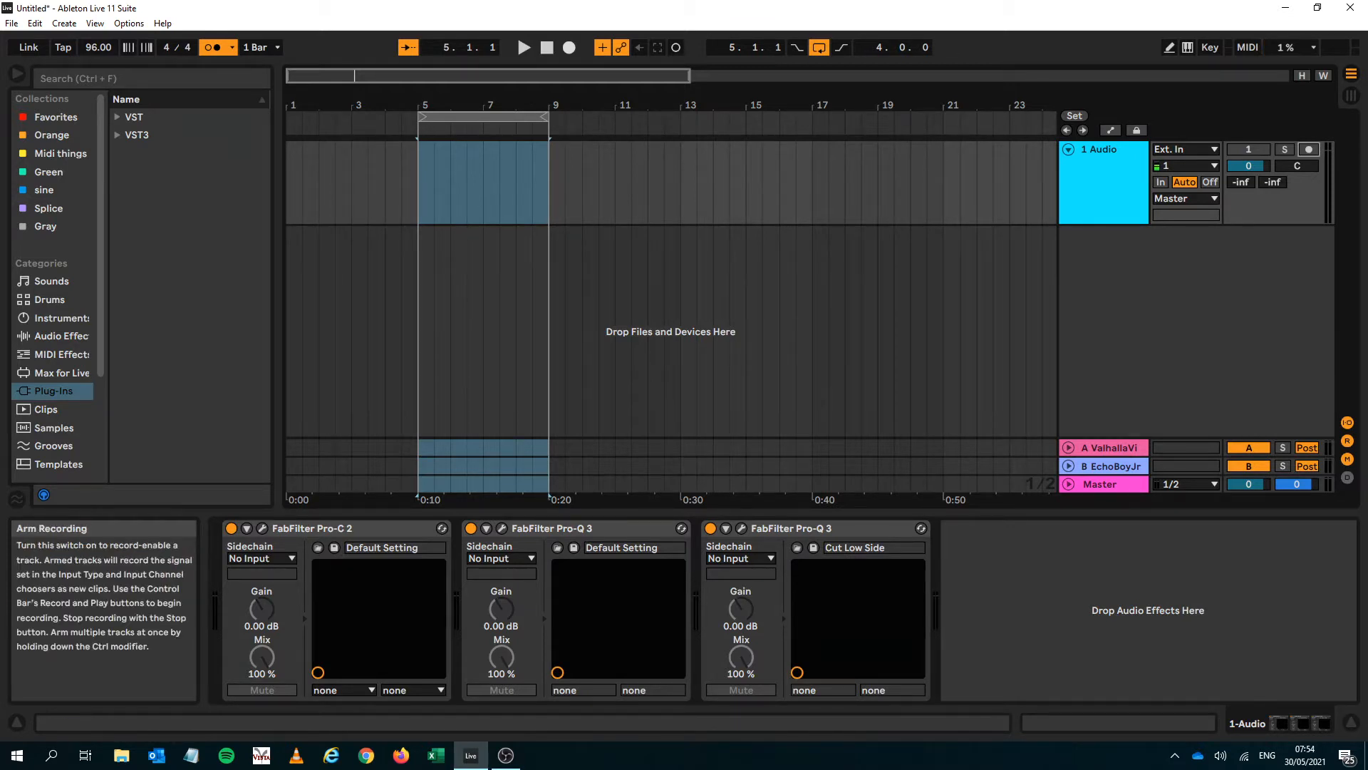
Arm the 1 Audio track and record a take over the four-bar loop starting at bar 5
left_click(1309, 149)
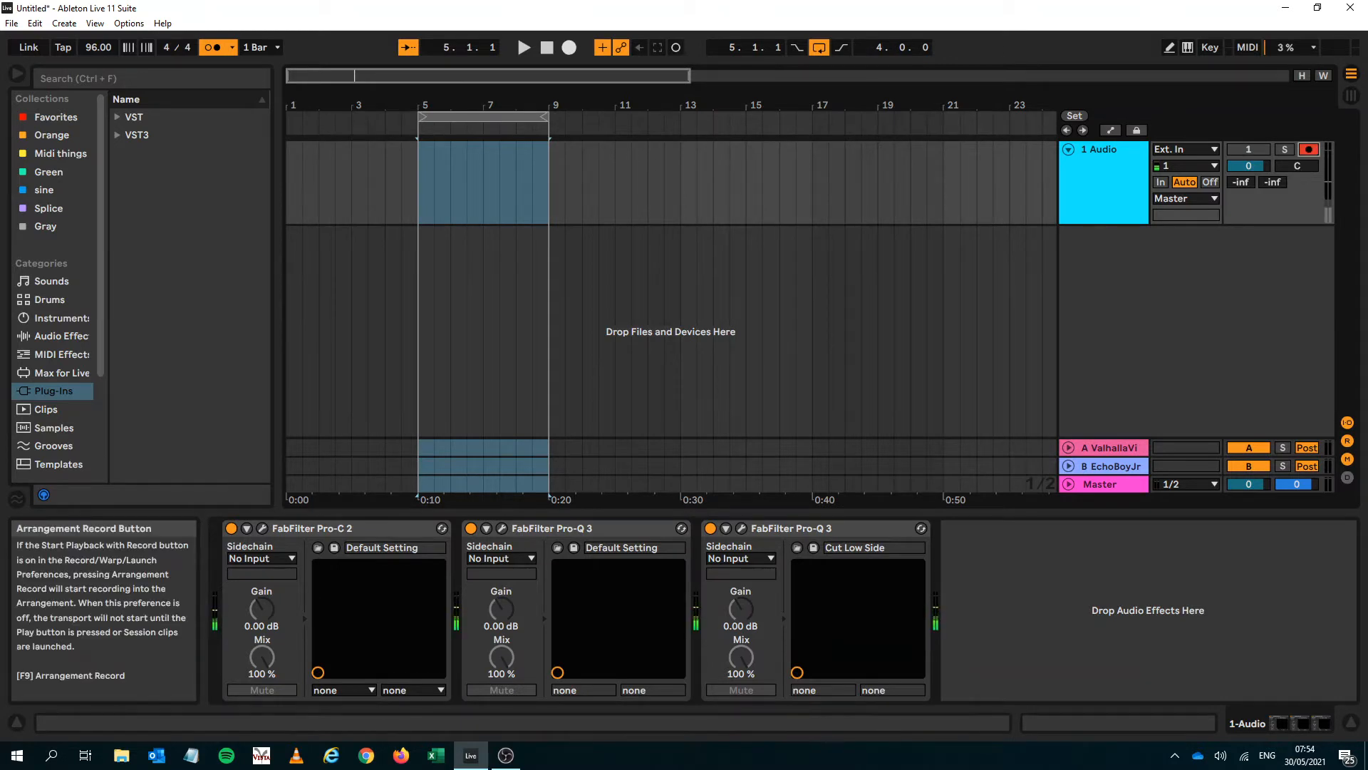
key("F9")
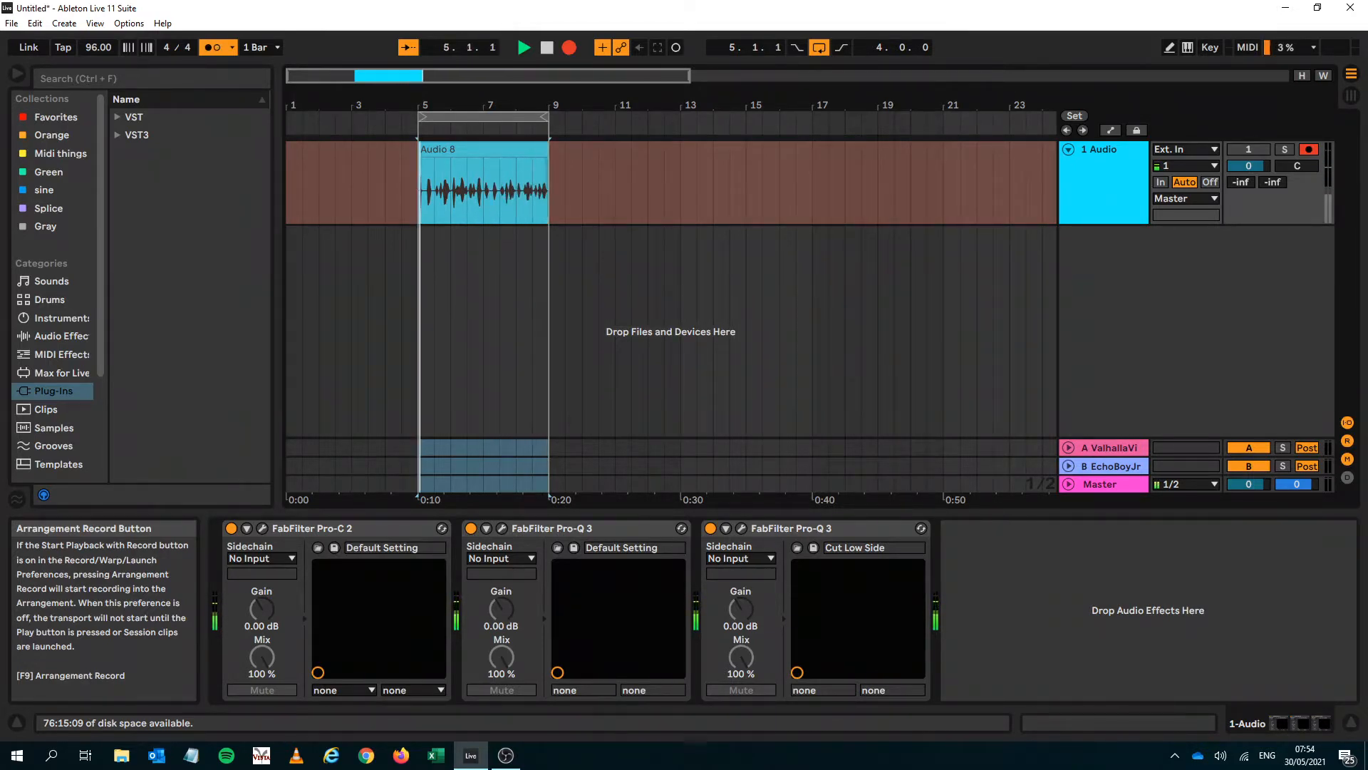
key("space")
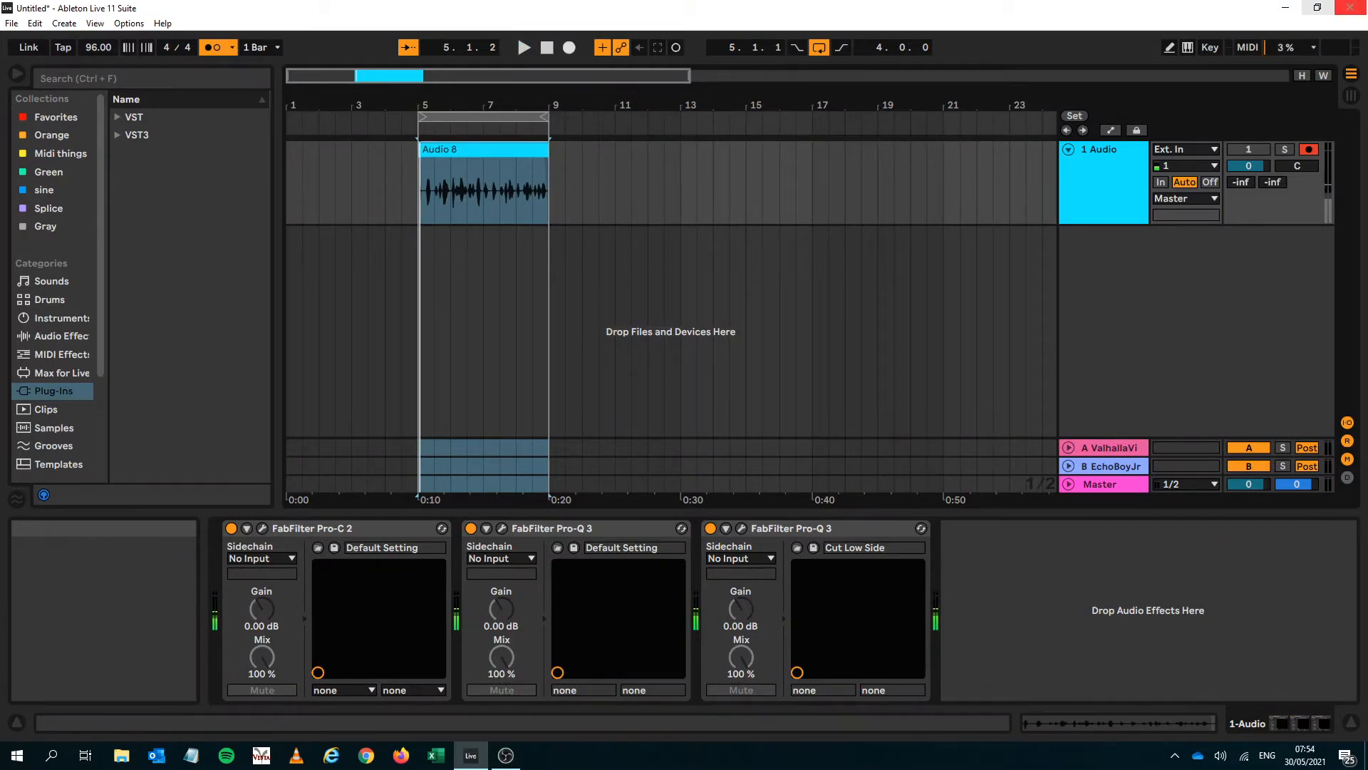
Reactivate the 1 Audio track, disarm it, and play back the recorded take
left_click(1249, 150)
left_click(1309, 148)
key("space")
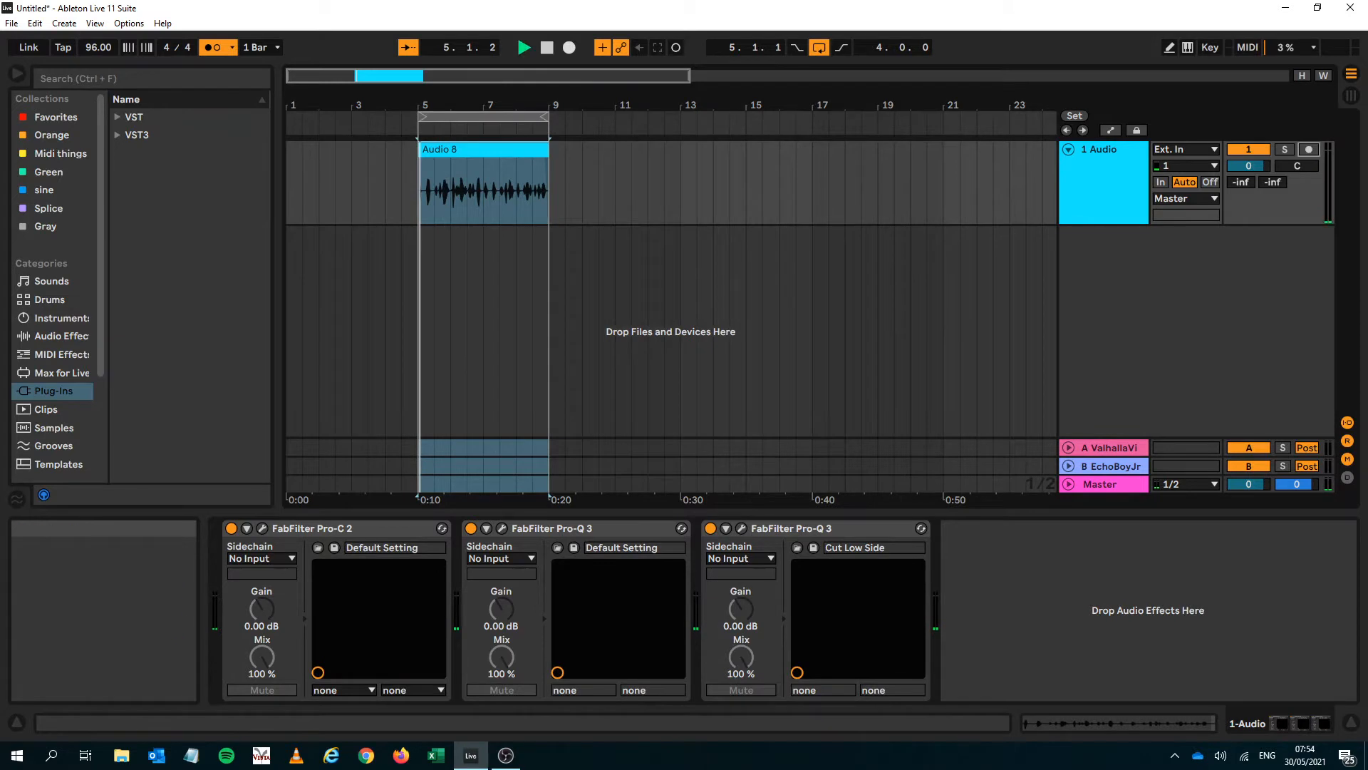
key("space")
Shift the recorded clip on 1 Audio slightly earlier to line its hits up with the grid, and play it back
mouse_move(434, 105)
left_mouse_down()
mouse_move(439, 162)
mouse_move(534, 199)
mouse_move(560, 288)
left_mouse_up()
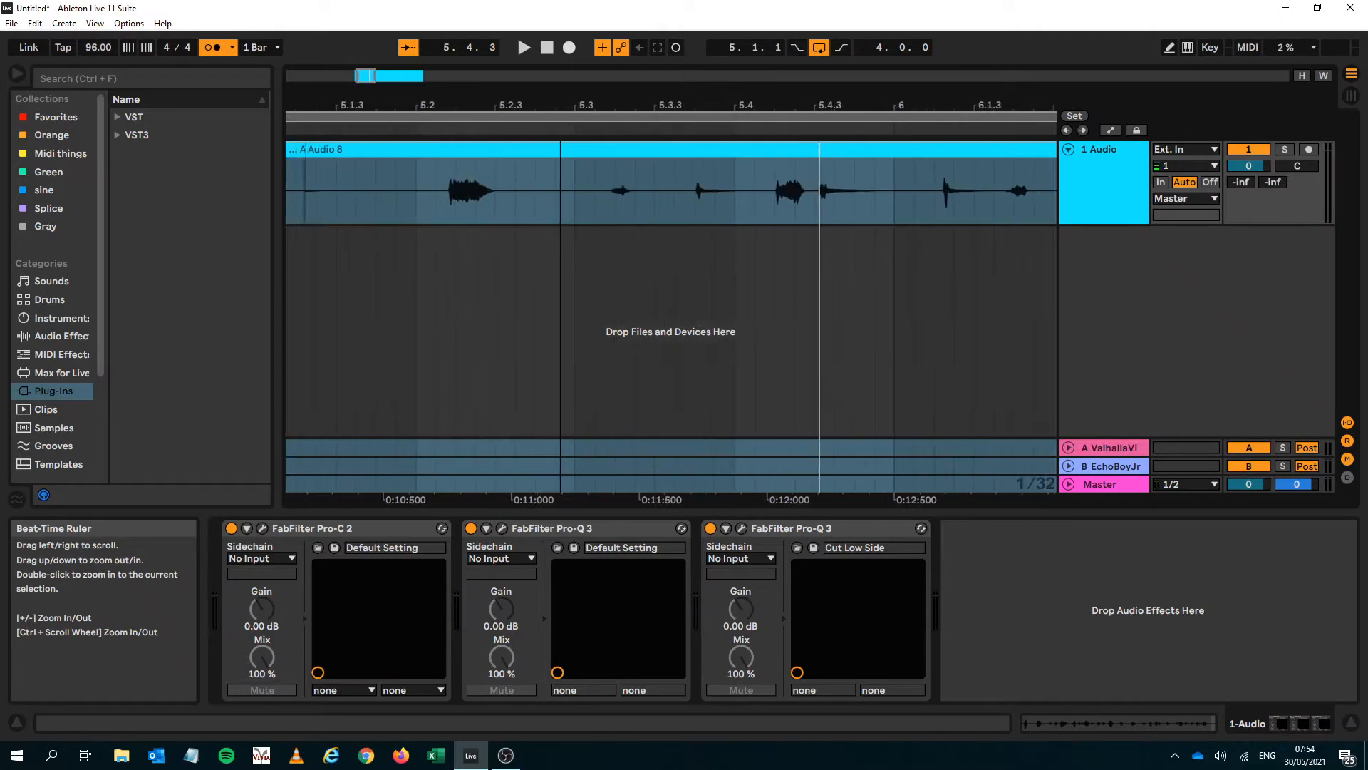
left_click(305, 150)
left_click_drag(342, 150, 312, 150)
left_click_drag(419, 106, 421, 204)
left_click_drag(432, 150, 437, 67)
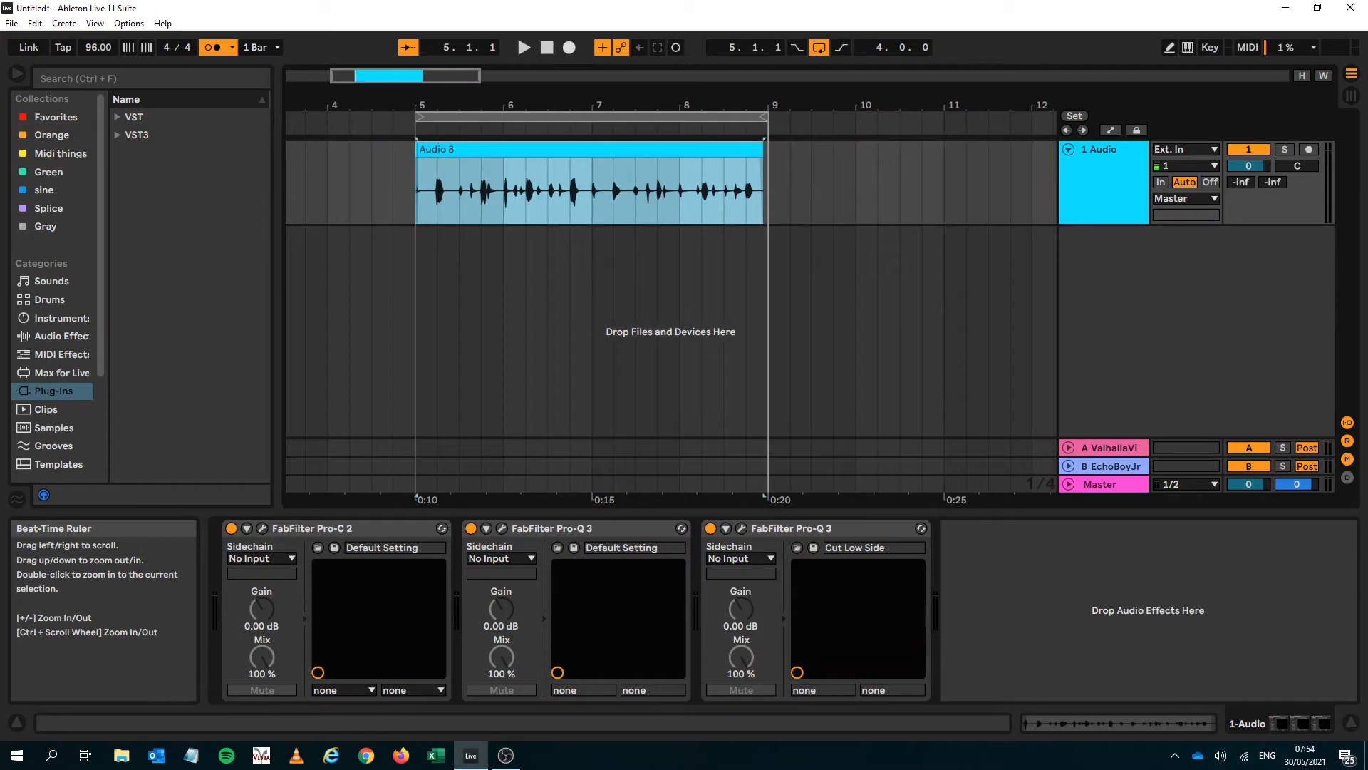
key("space")
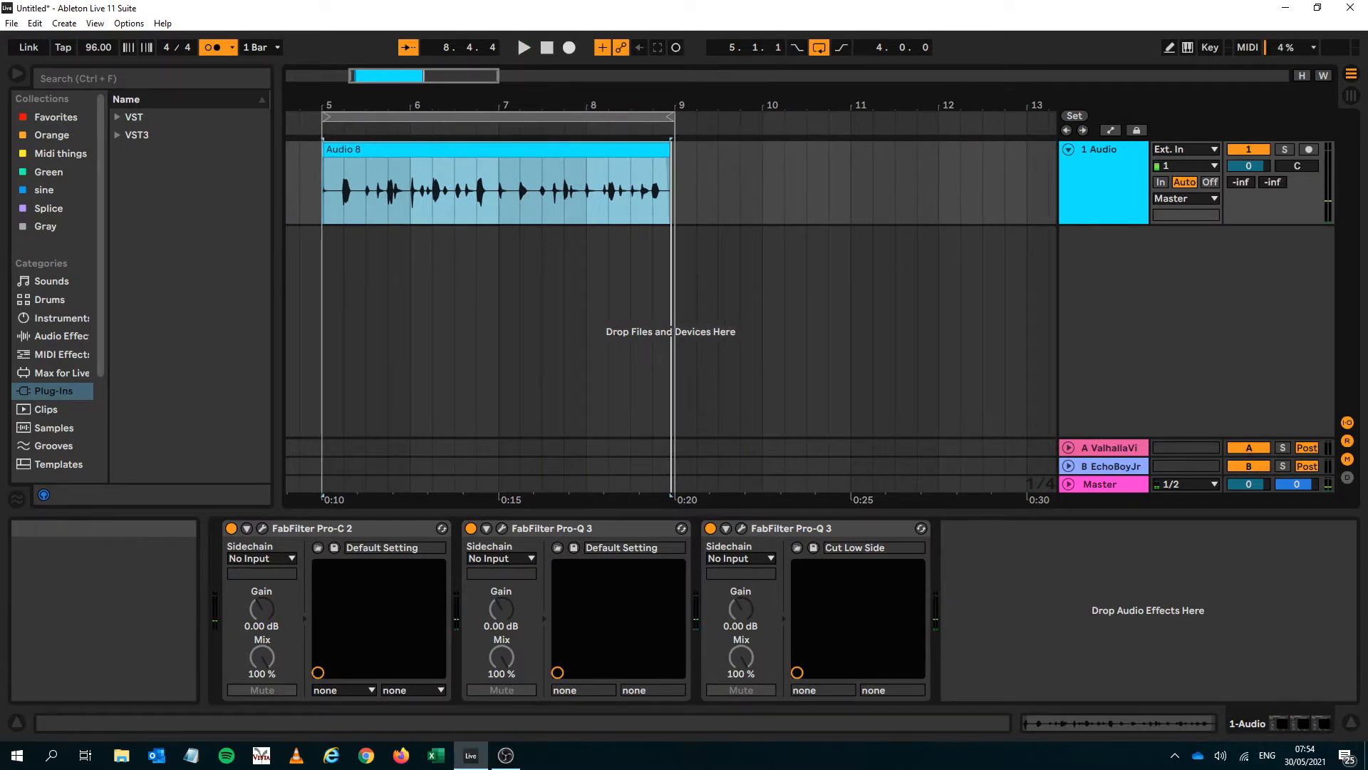
Extend the start of the 1 Audio clip back to just before bar 5 to include the first hit
left_click_drag(336, 105, 690, 282)
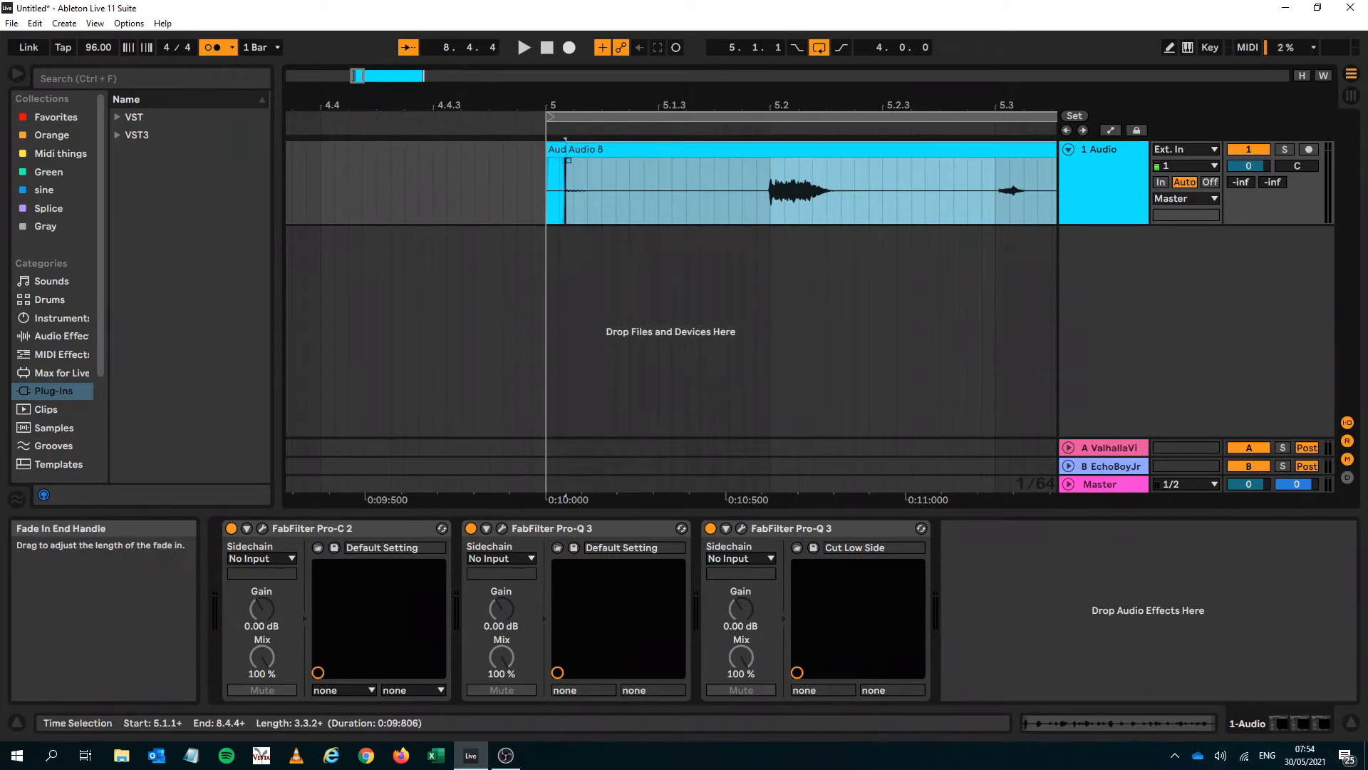
left_click_drag(565, 139, 537, 138)
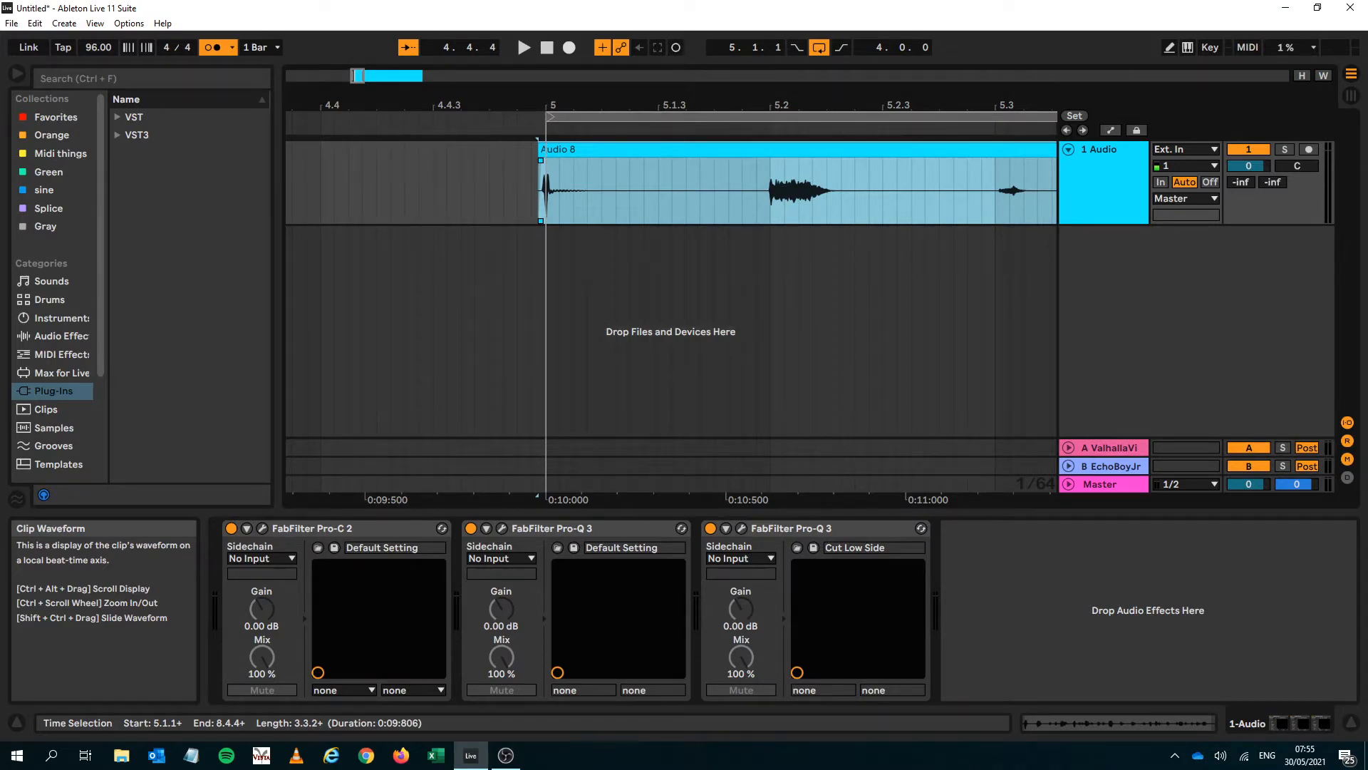
left_click_drag(1003, 105, 692, 68)
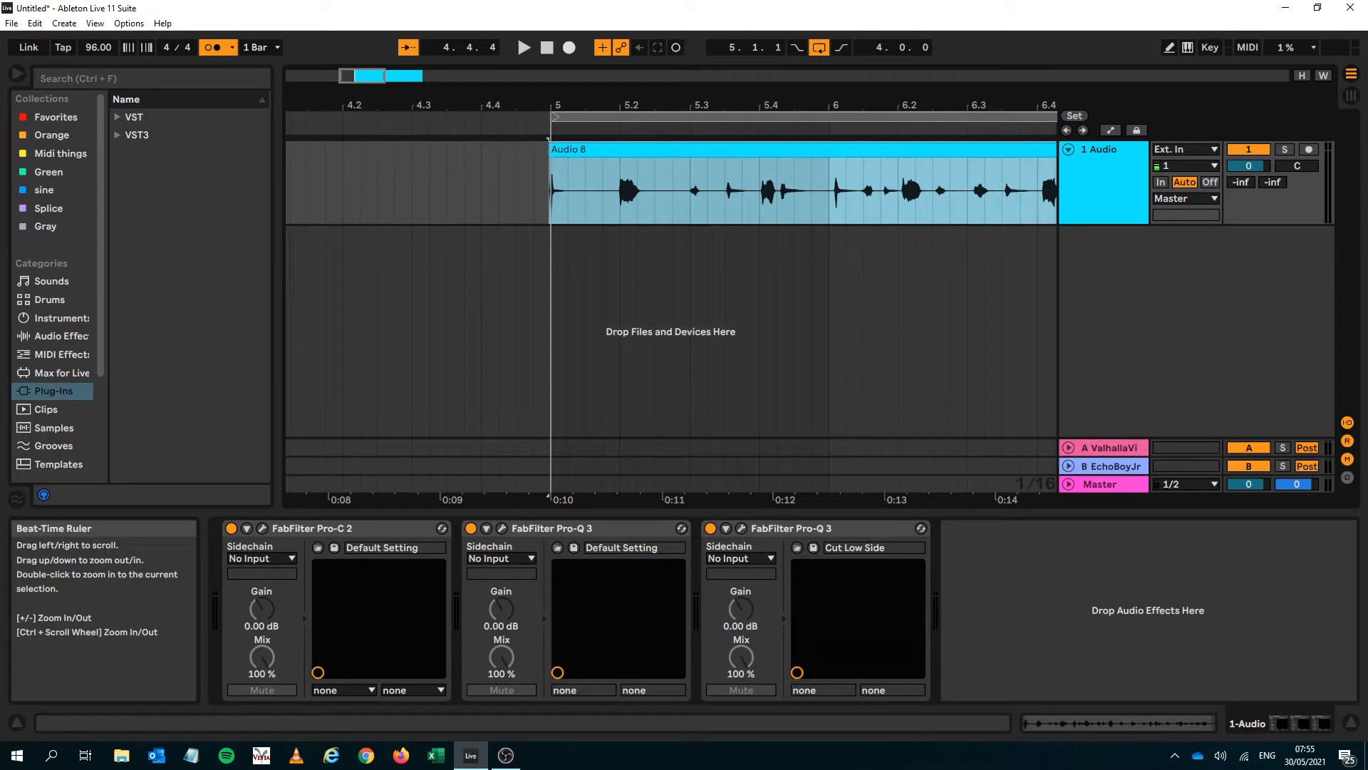
left_click_drag(693, 105, 408, 43)
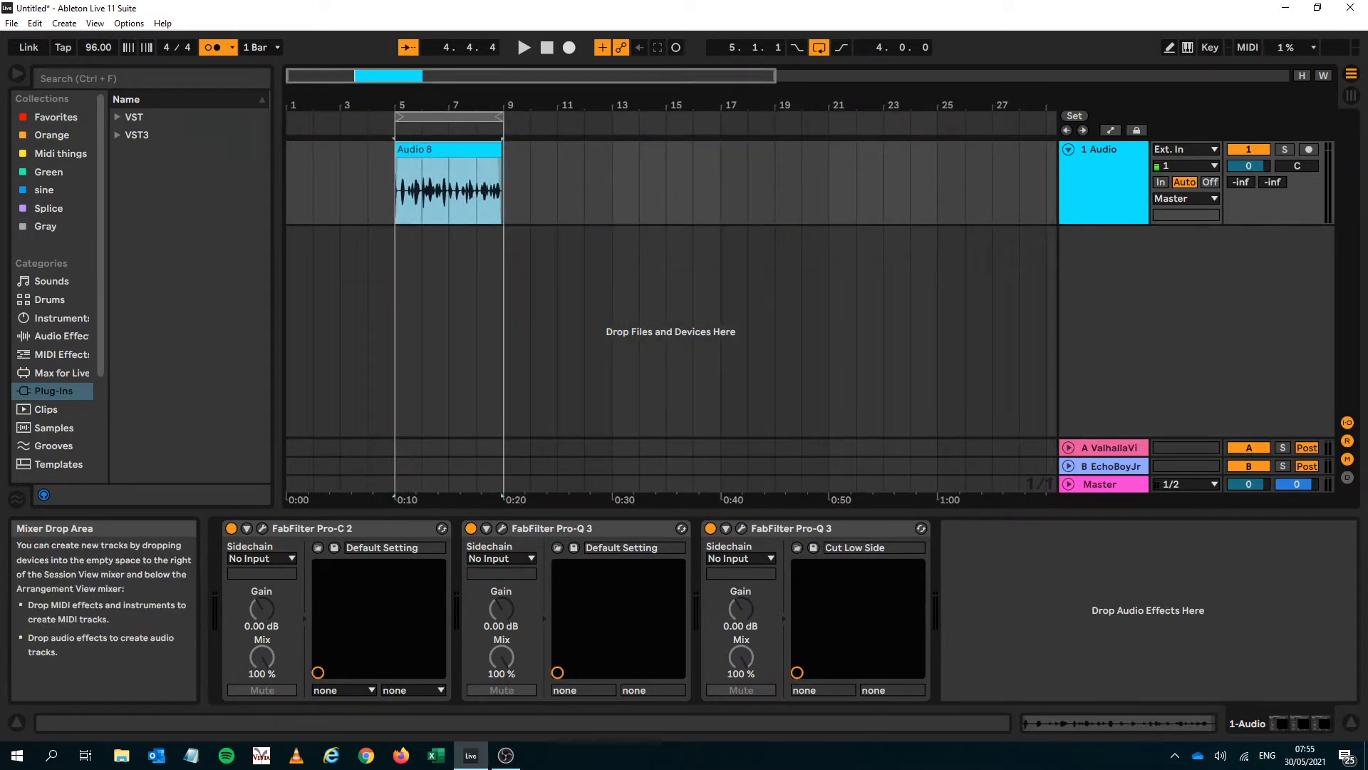
Duplicate the 1 Audio track and delete the copied clip from the duplicate
right_click(1099, 185)
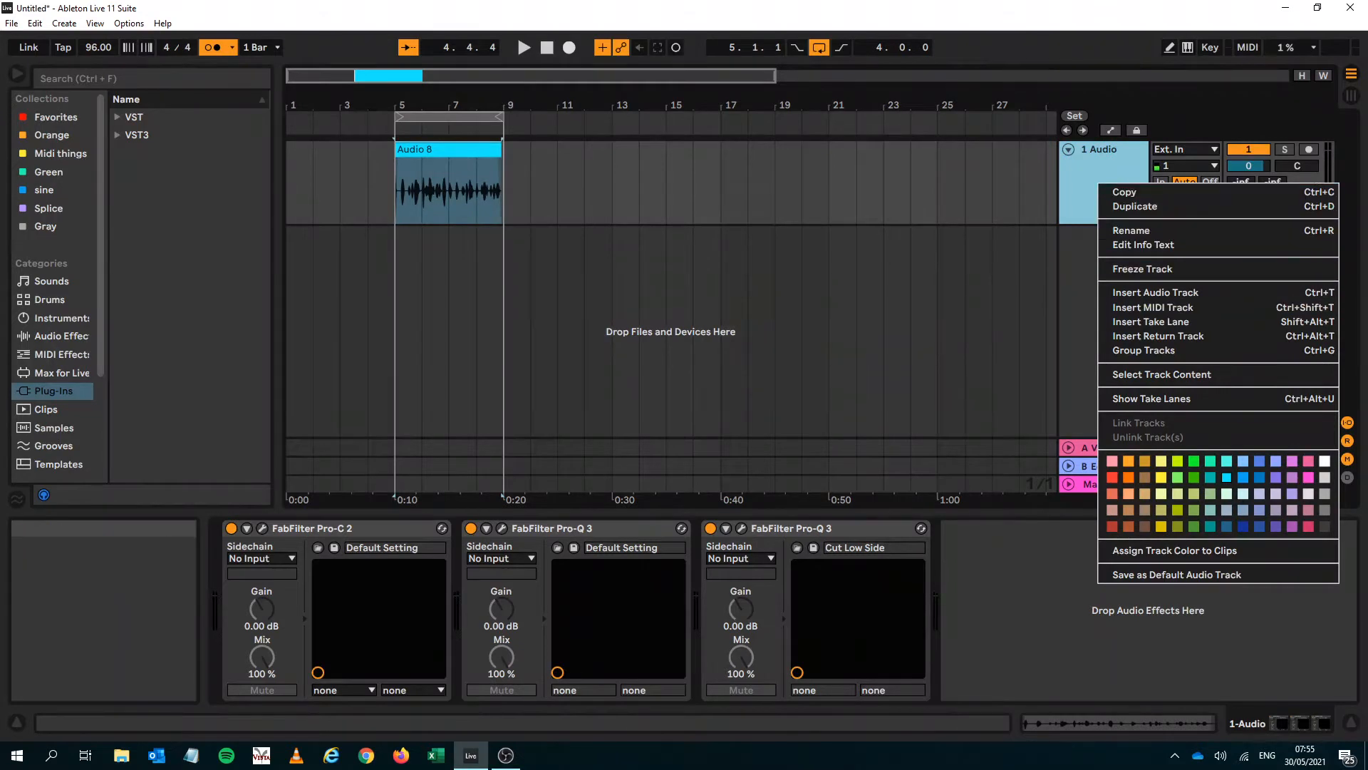
left_click(1176, 206)
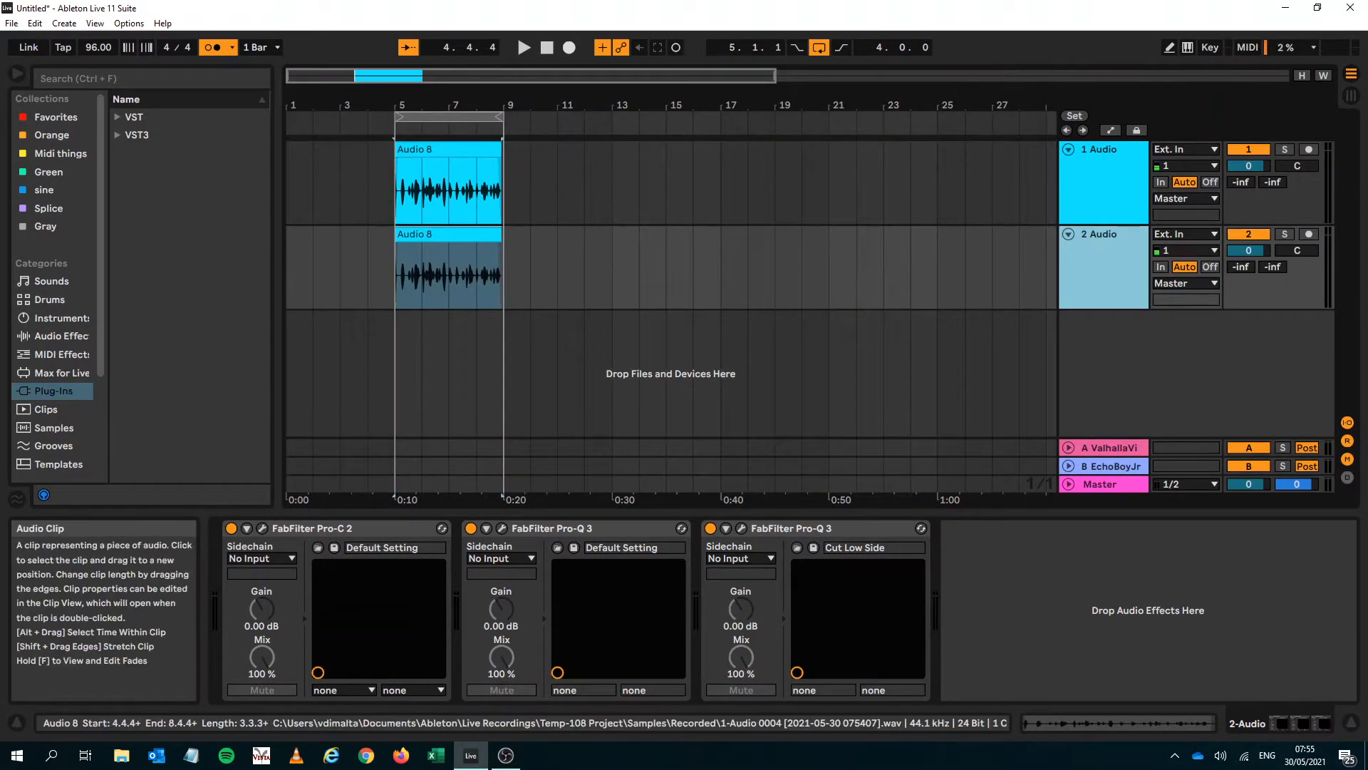
left_click(449, 234)
key("Delete")
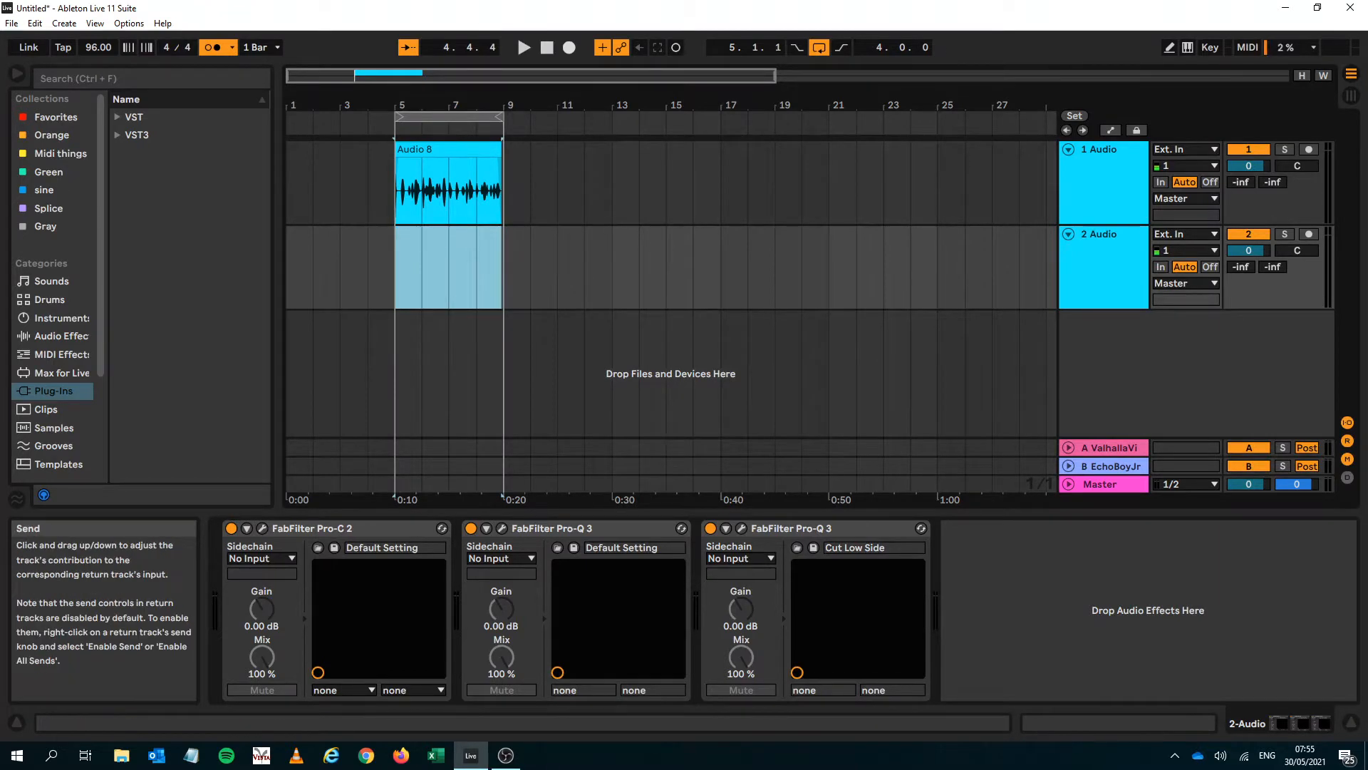
Deactivate the 2 Audio track's output, arm it, and record a second layer over the bar 5 to 9 loop
left_click(1248, 234)
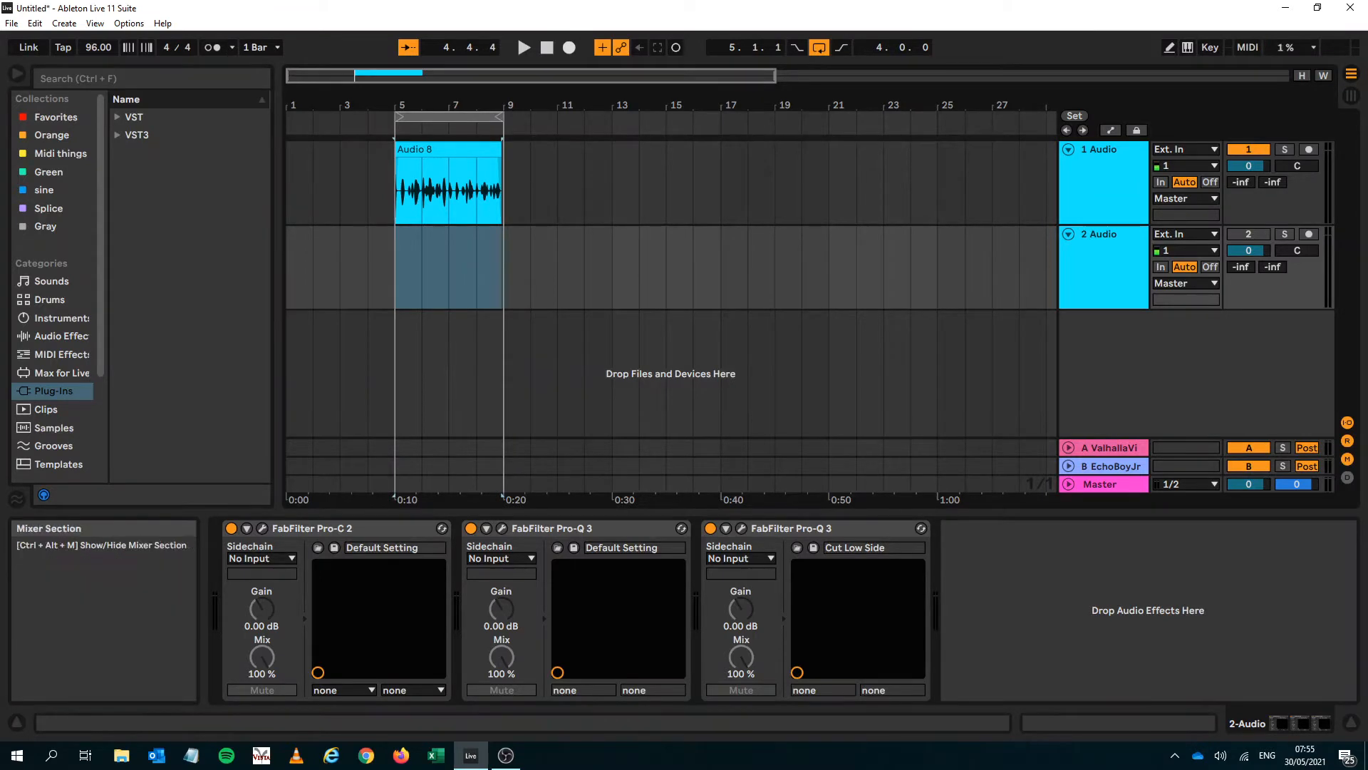
left_click(1309, 234)
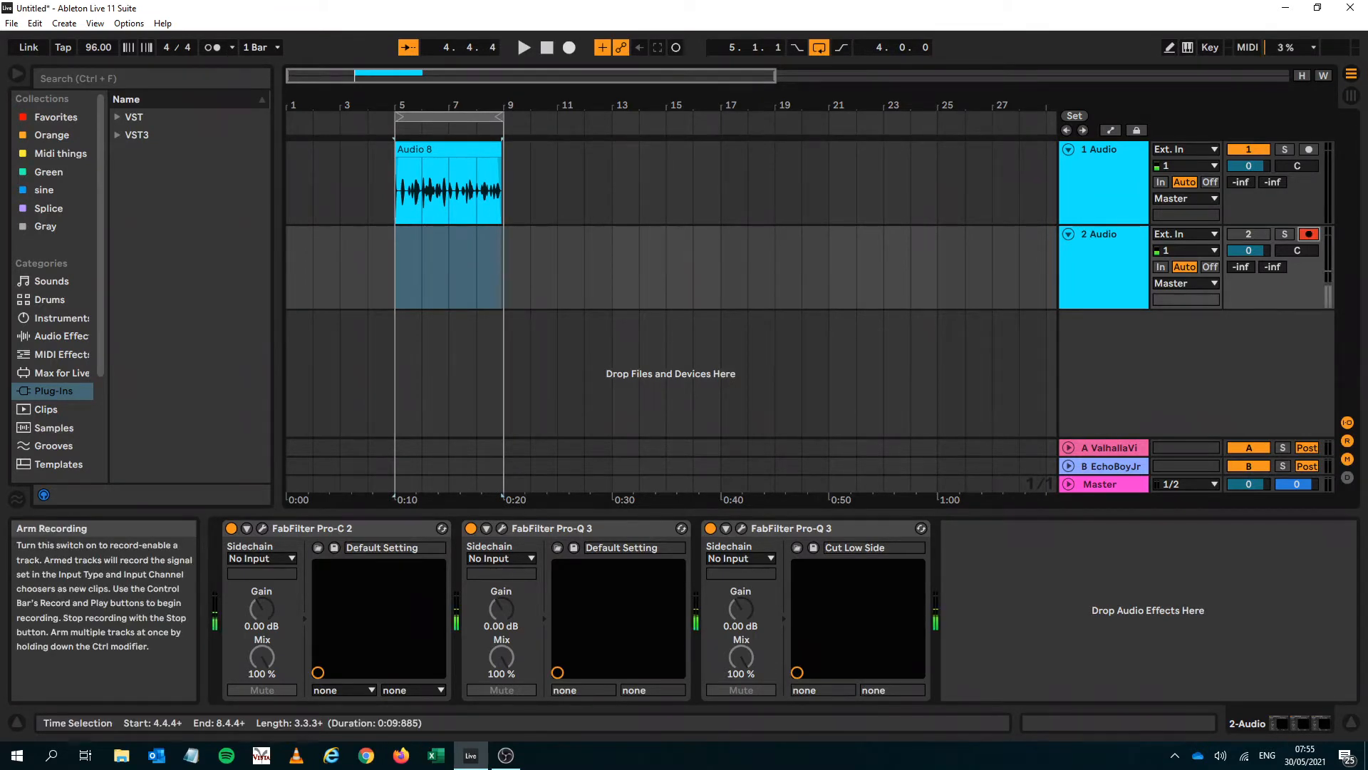
left_click(449, 117)
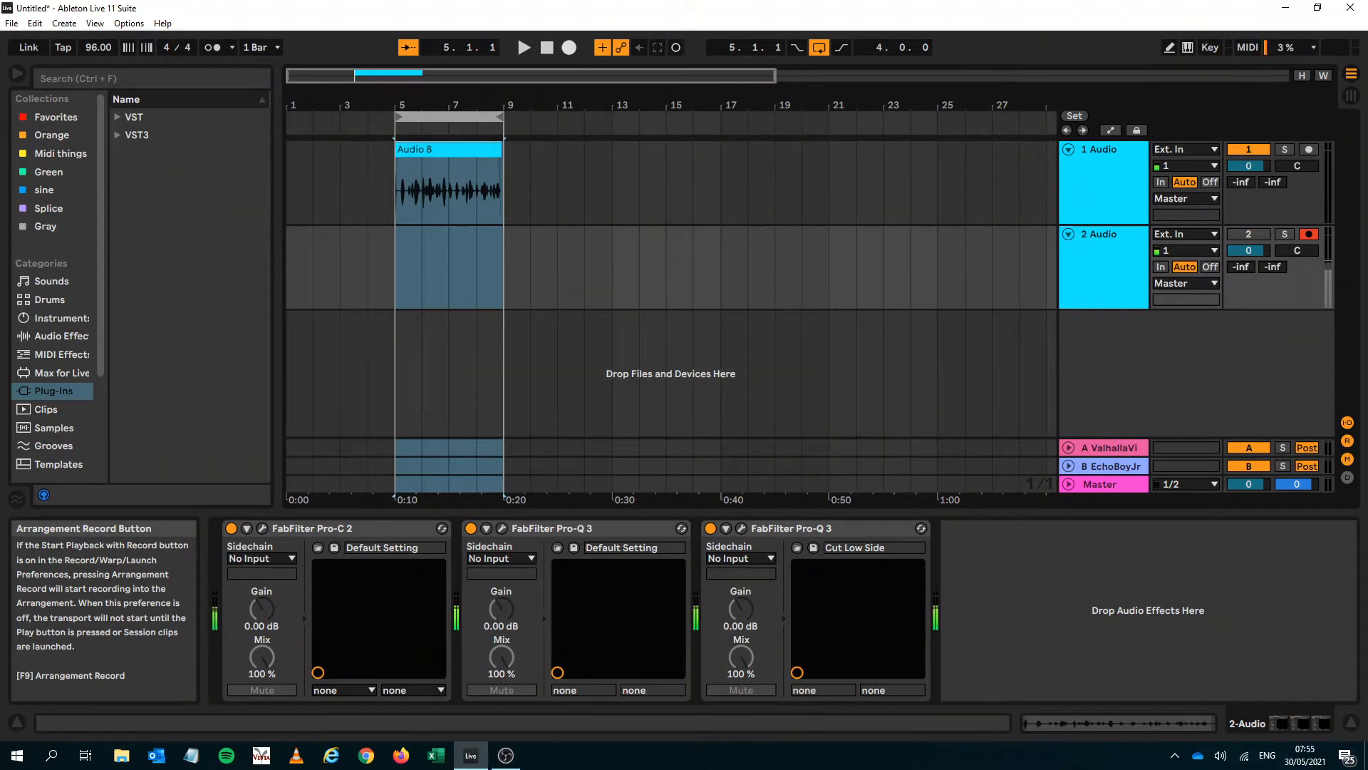
key("F9")
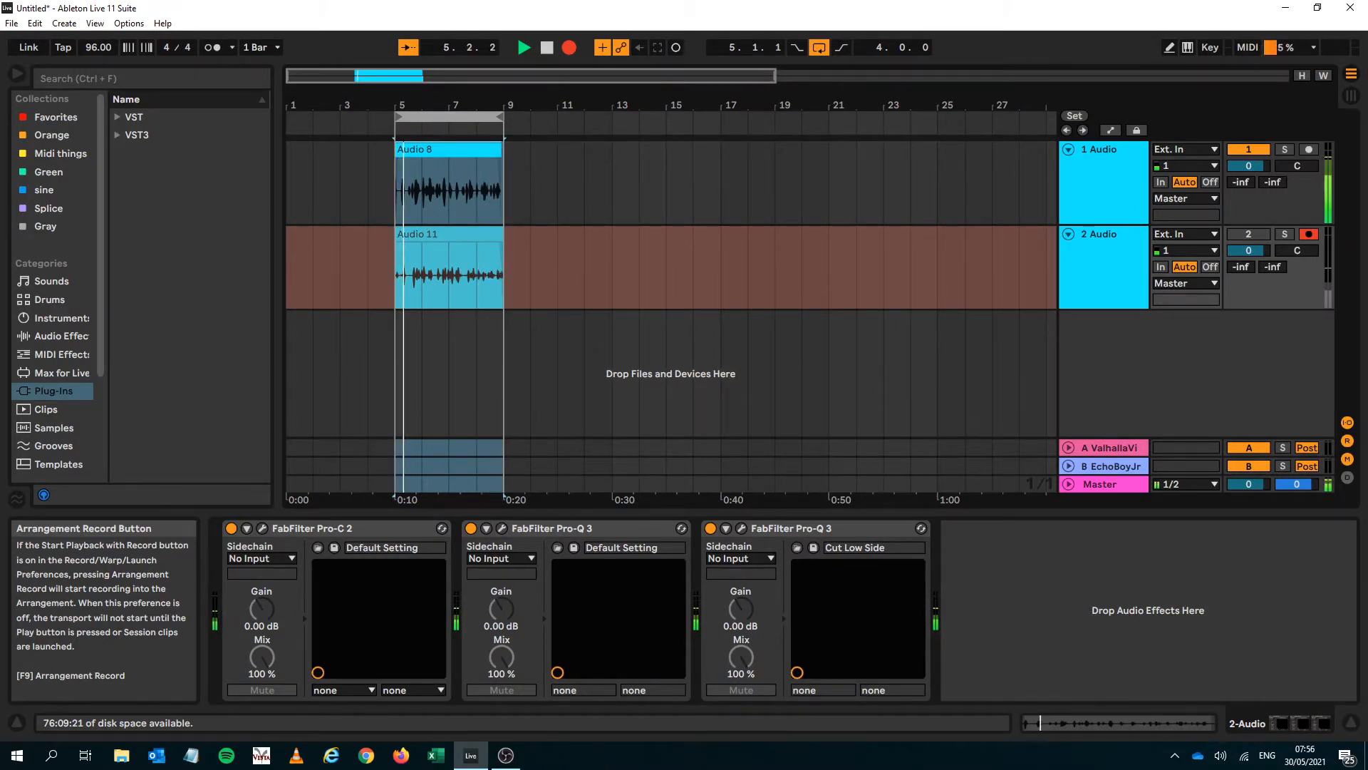
key("space")
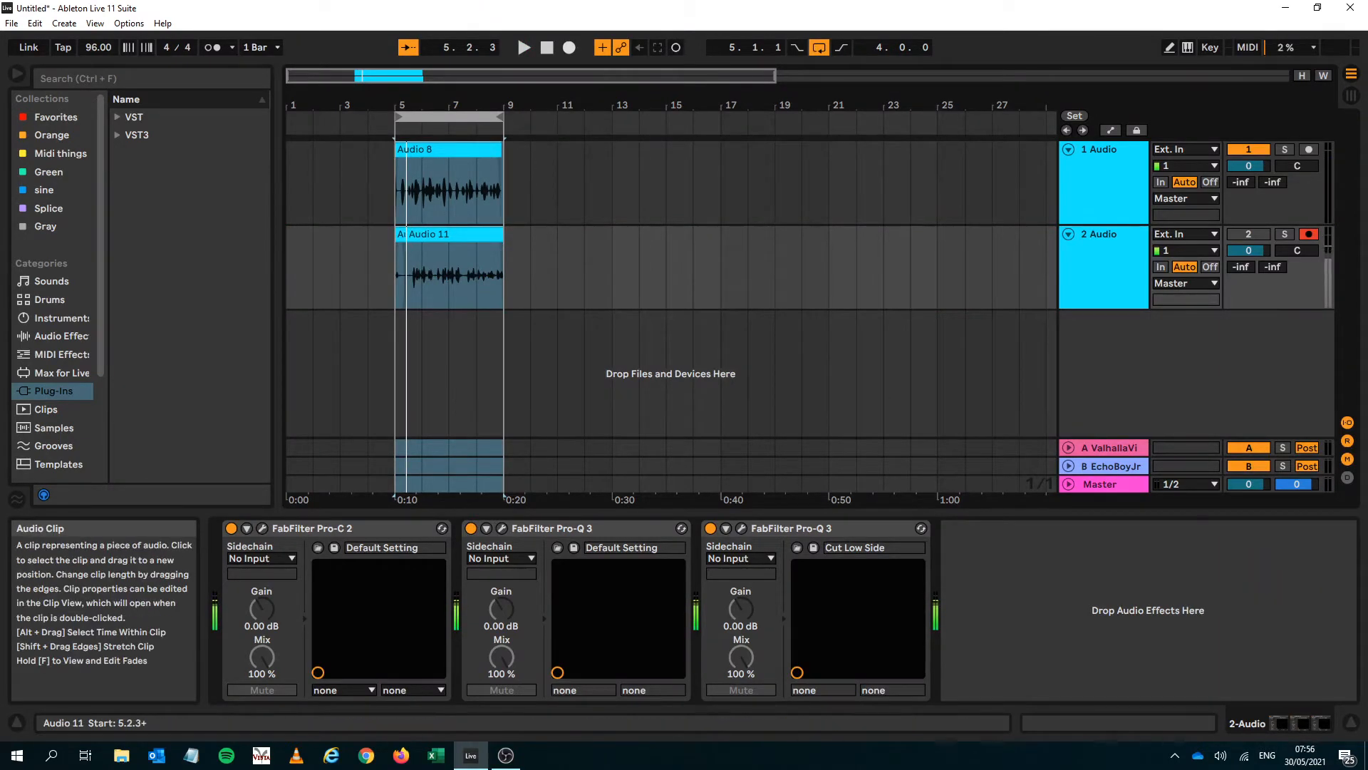
Extend the Audio 11 clip's start back to bar 5, disarm and reactivate 2 Audio, and play both layers
left_click(421, 235)
left_click_drag(407, 235, 395, 234)
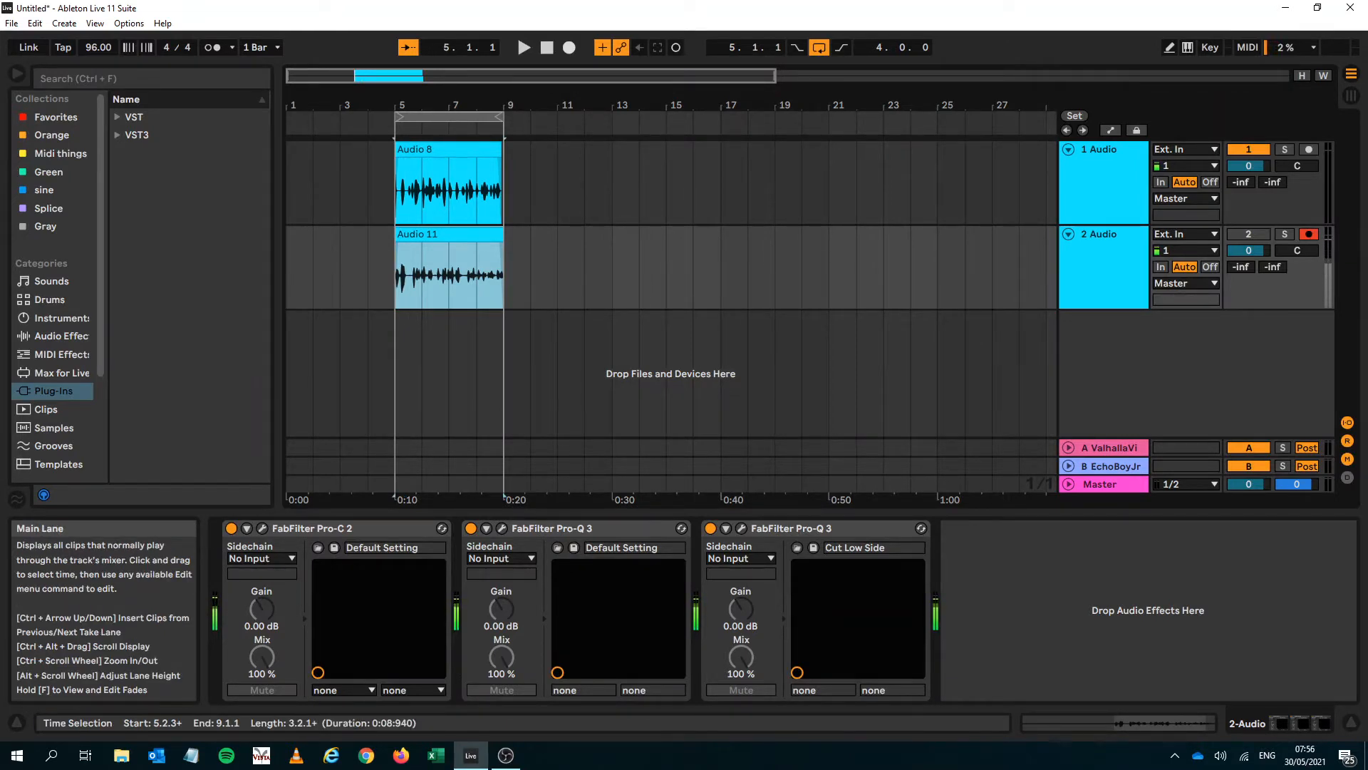
left_click(1309, 234)
key("space")
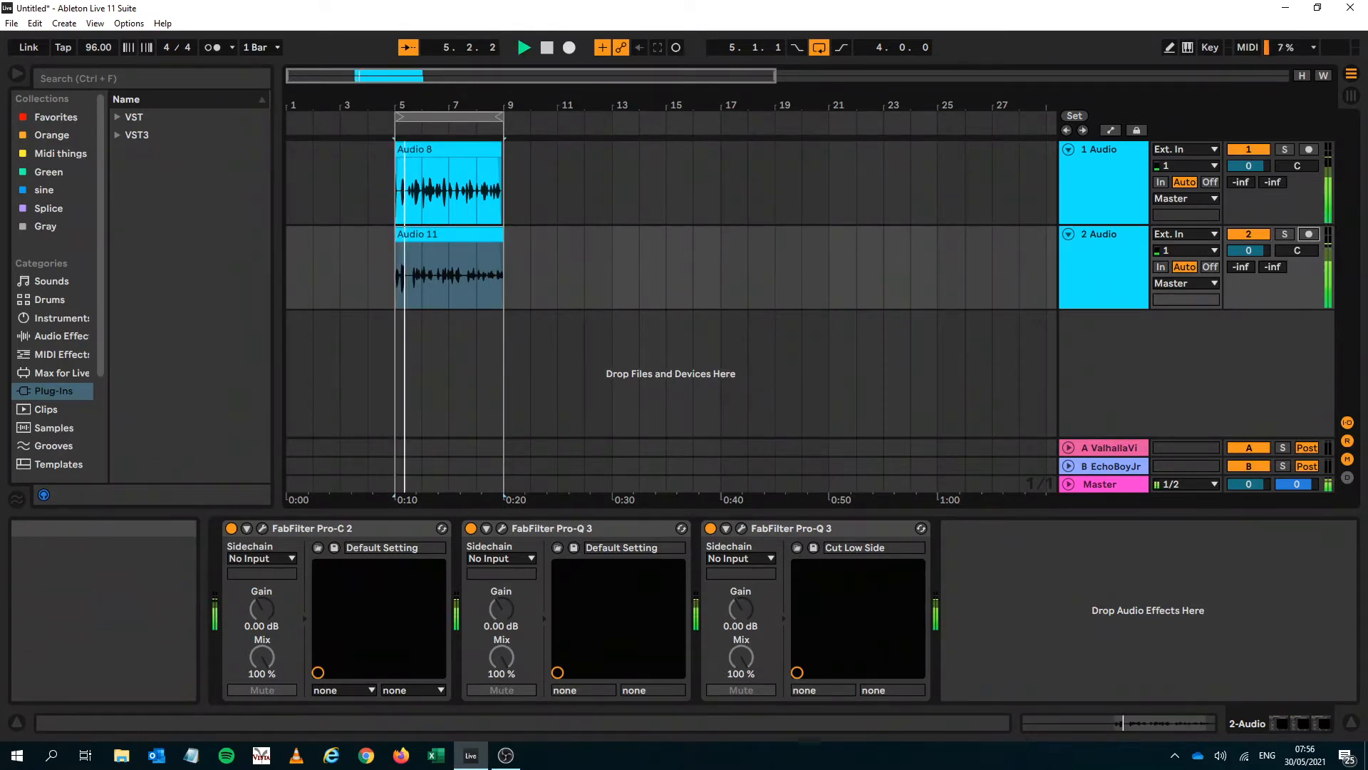
Move the Audio 11 clip slightly earlier, to just before bar 5, and play it against the first layer
left_click_drag(392, 104, 392, 214)
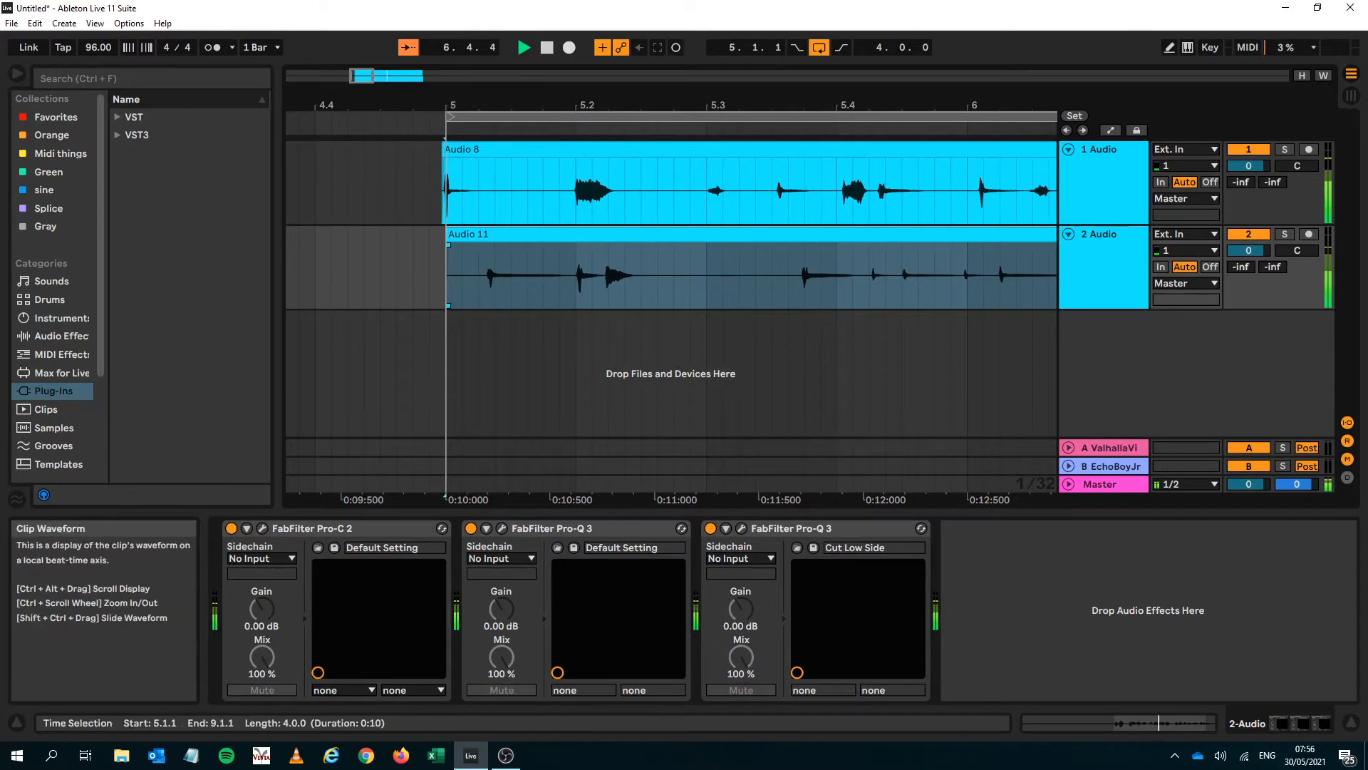
left_click(513, 234)
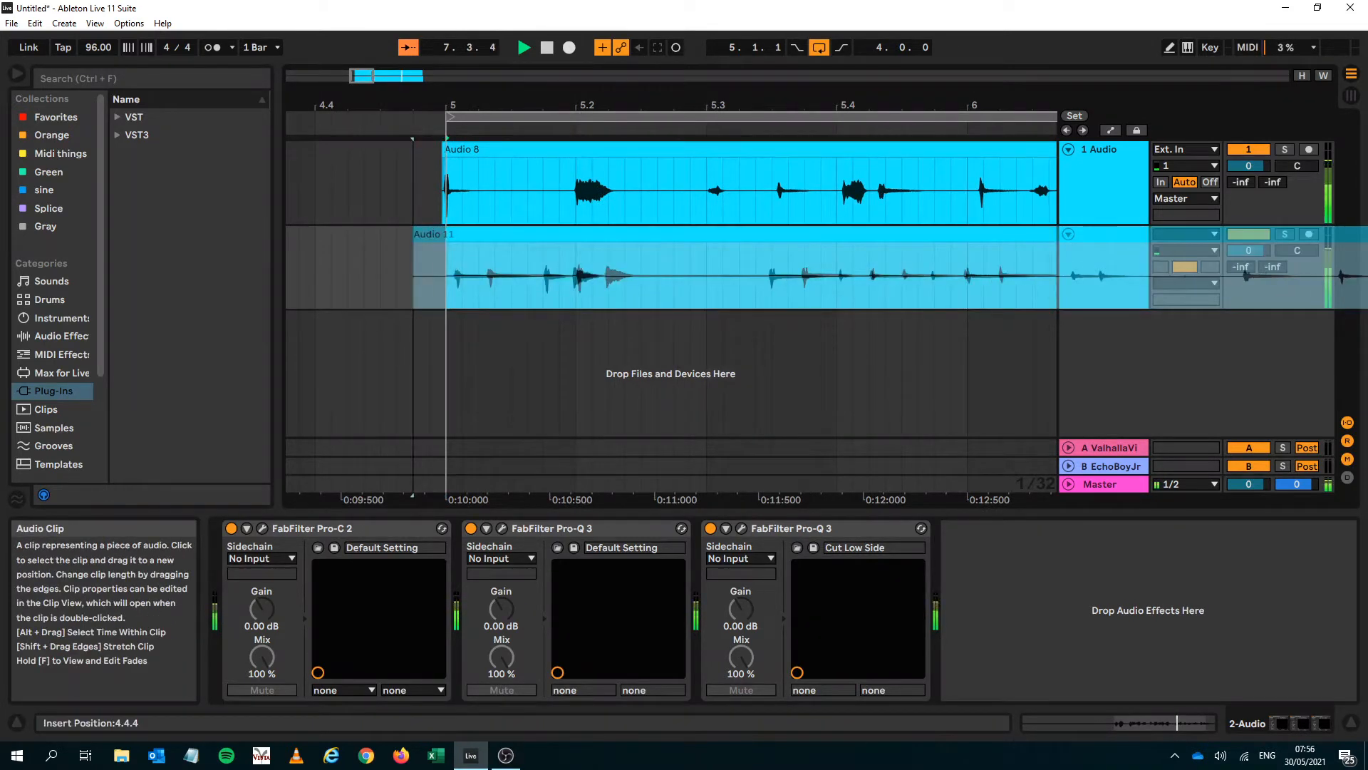
mouse_move(456, 234)
left_mouse_down()
mouse_move(440, 234)
mouse_move(456, 233)
left_mouse_up()
key("space")
left_click_drag(450, 105, 336, 234)
key("space")
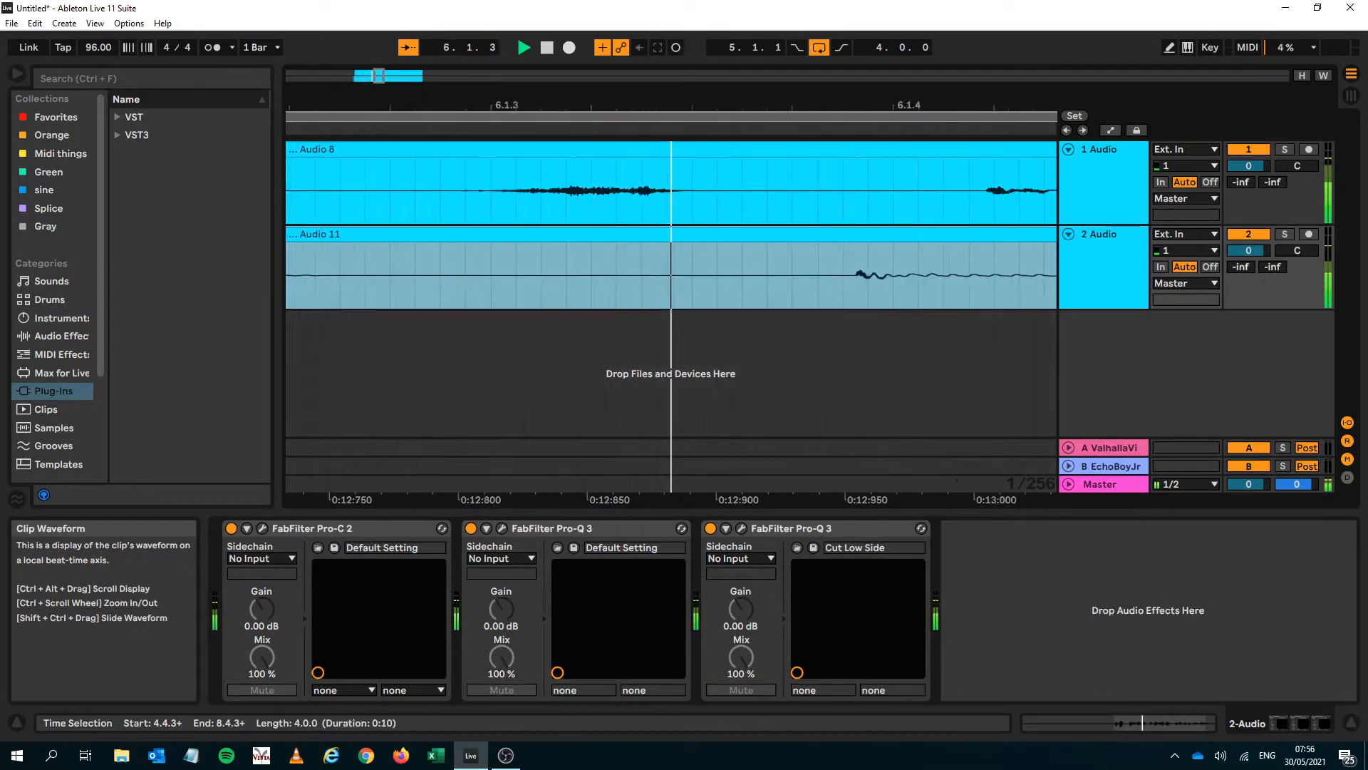
Nudge Audio 11 to start at 4.4.3 and Audio 8 slightly earlier to tighten their timing, and play both back
left_click_drag(636, 105, 650, 33)
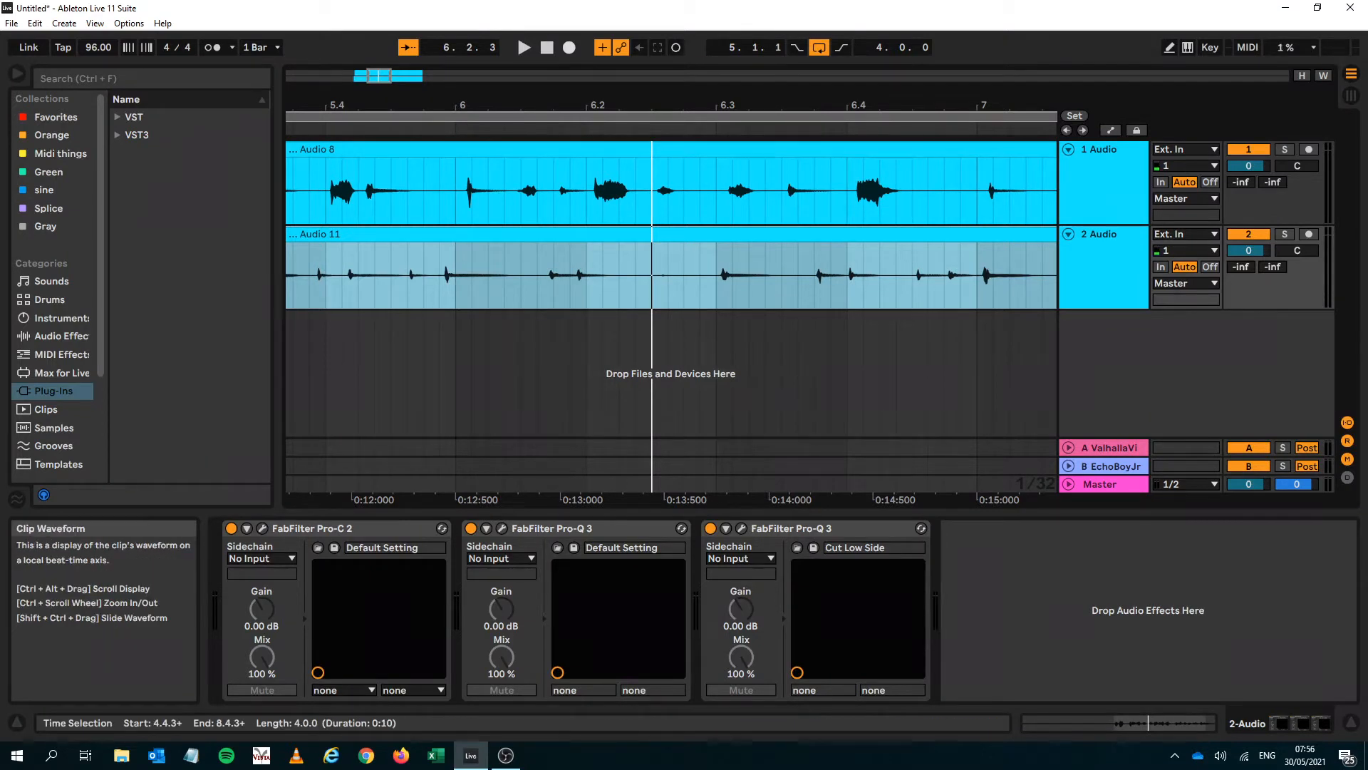
left_click_drag(651, 234, 646, 234)
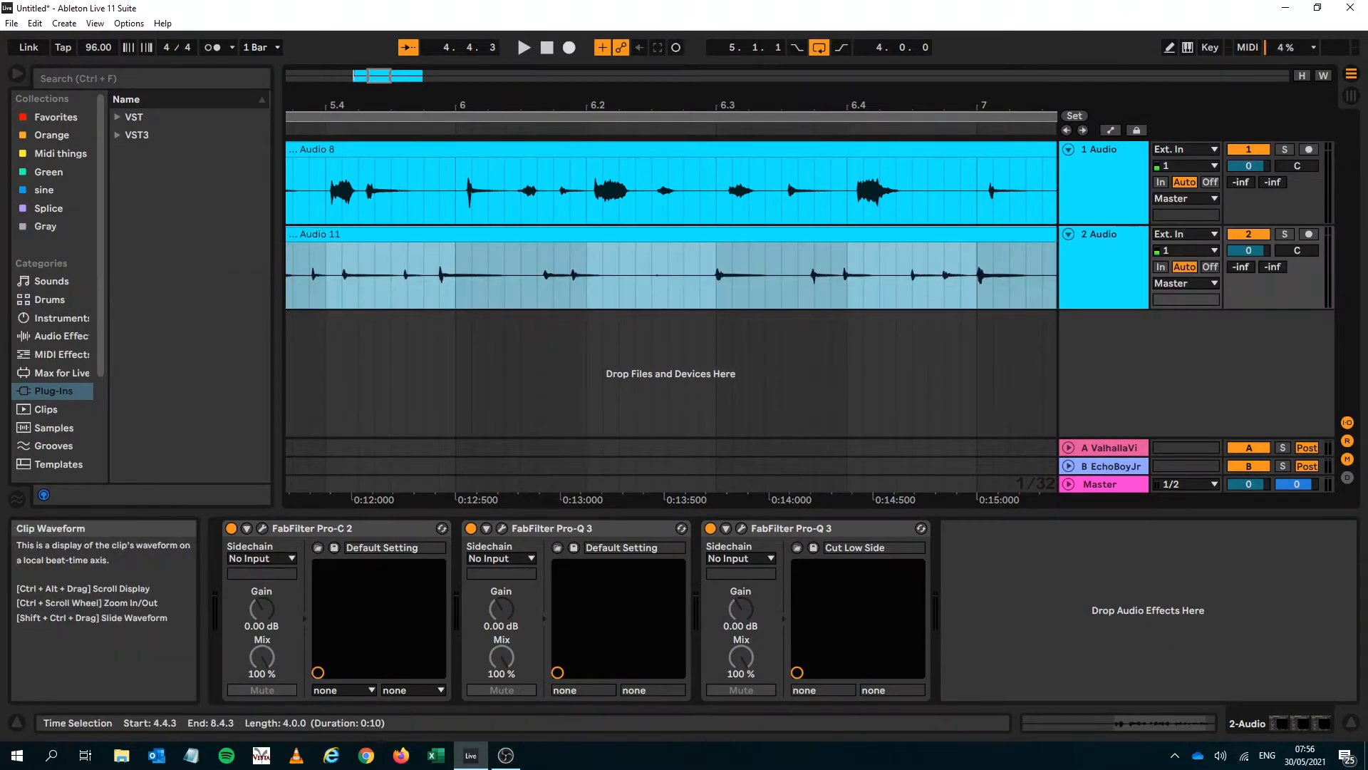
left_click_drag(647, 149, 630, 149)
key("space")
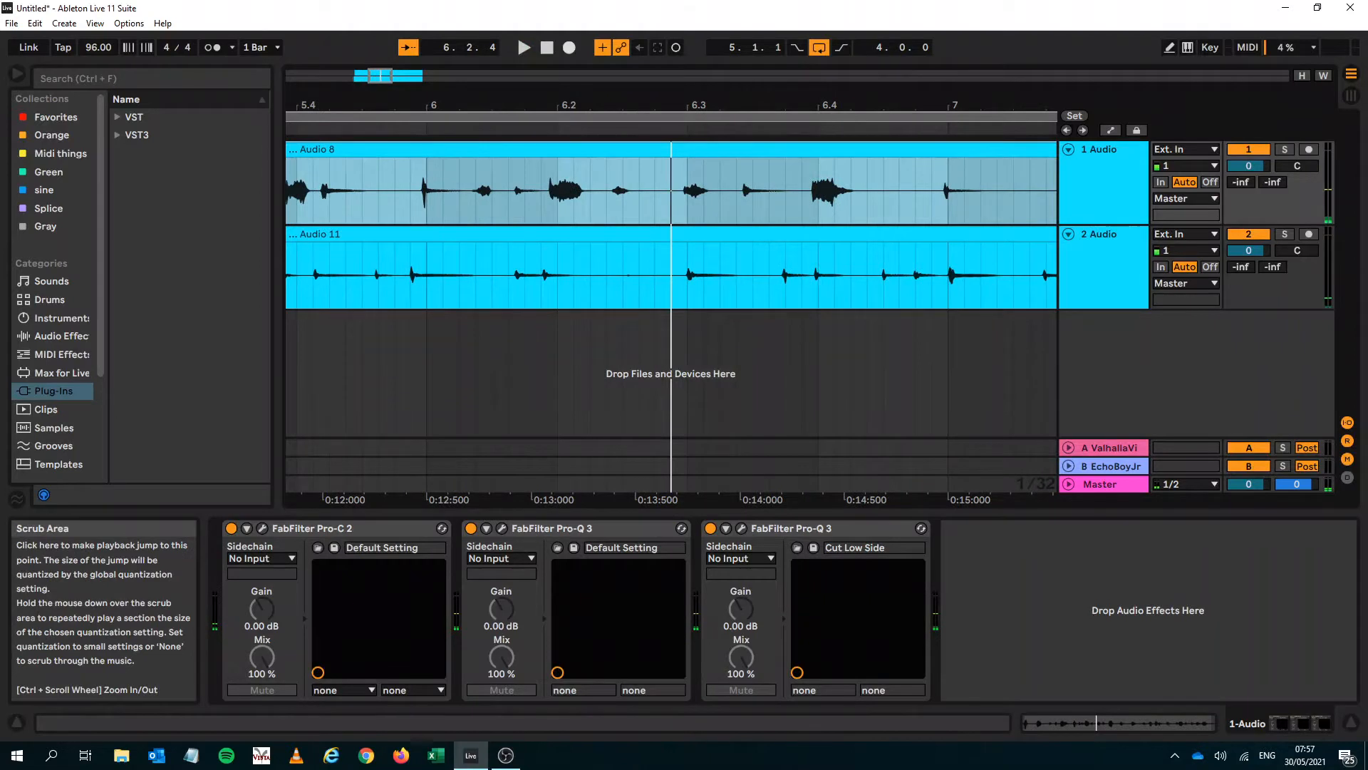
Duplicate the 2 Audio track and delete the copied clip from the new 3 Audio track
double_click(671, 105)
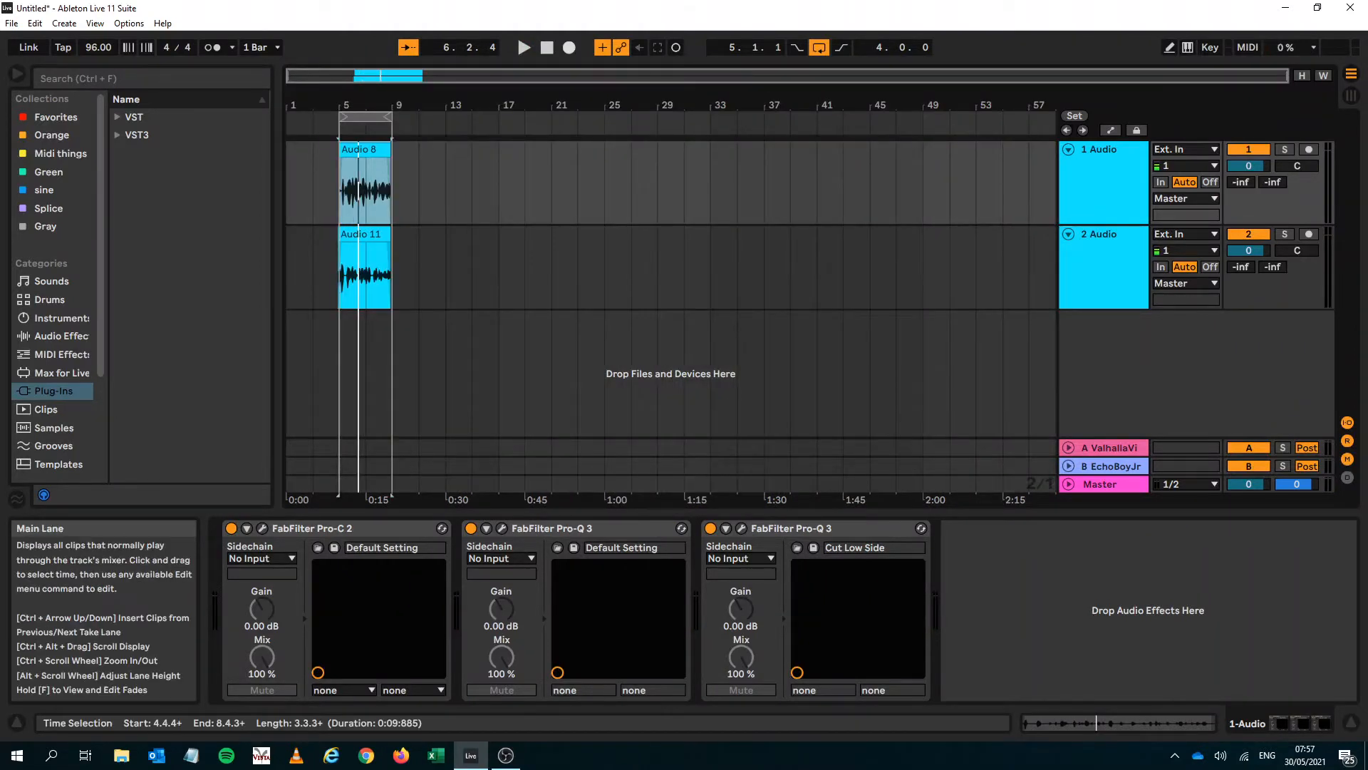
left_click(1103, 246)
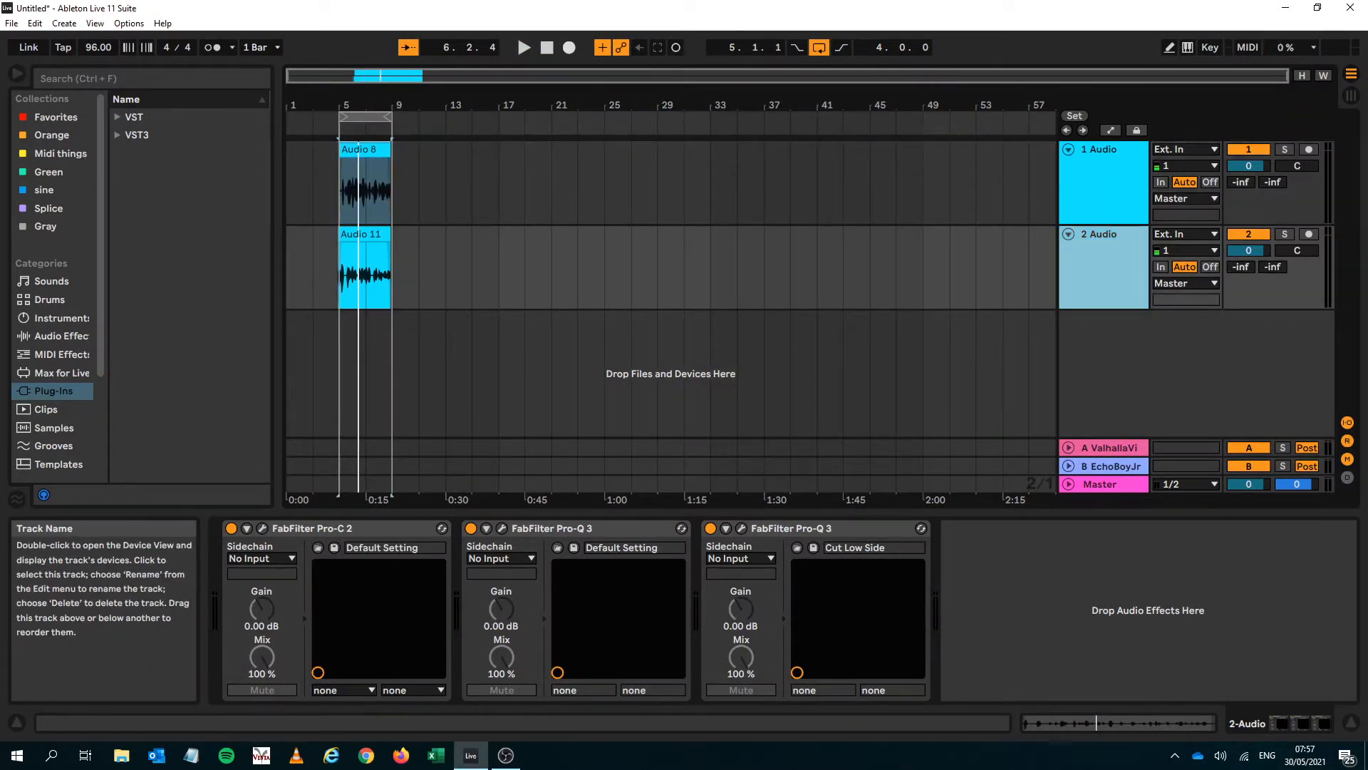
right_click(1105, 269)
left_click(1140, 302)
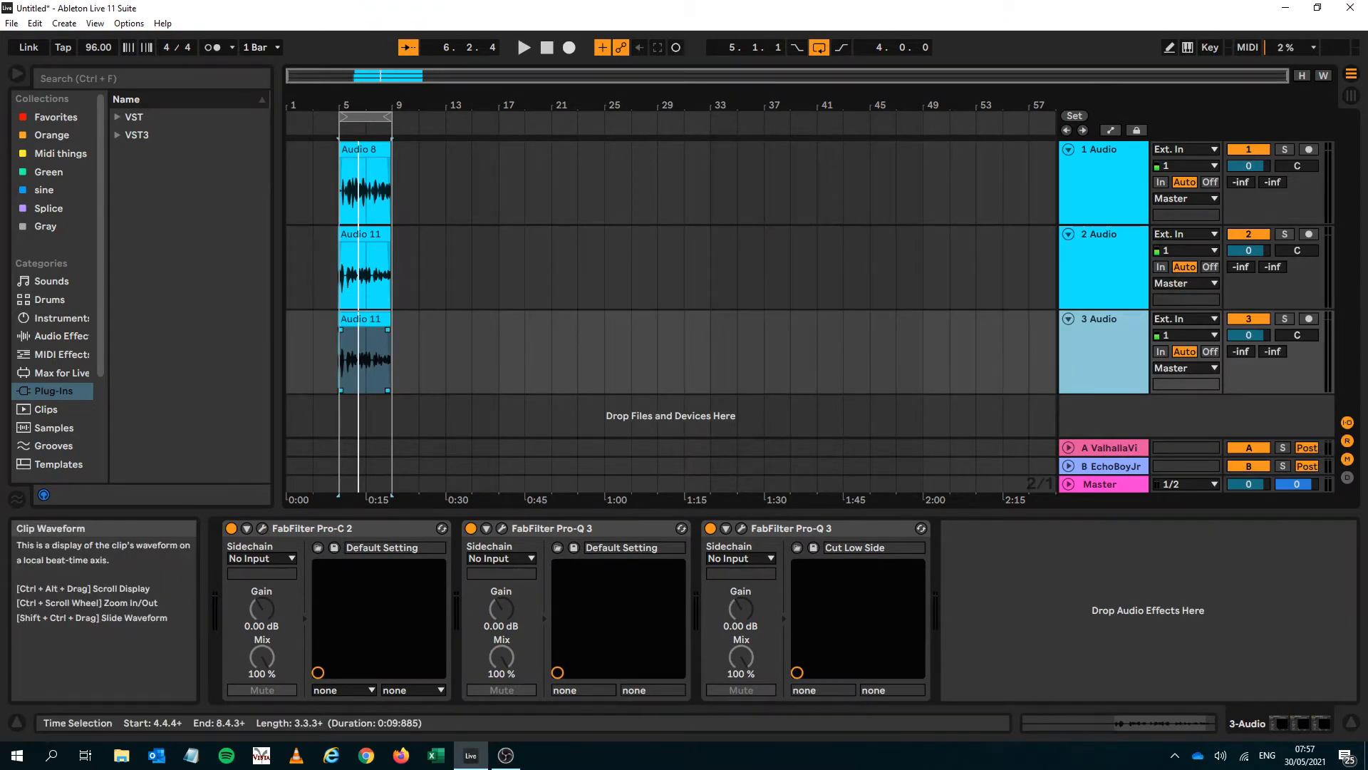
left_click(365, 320)
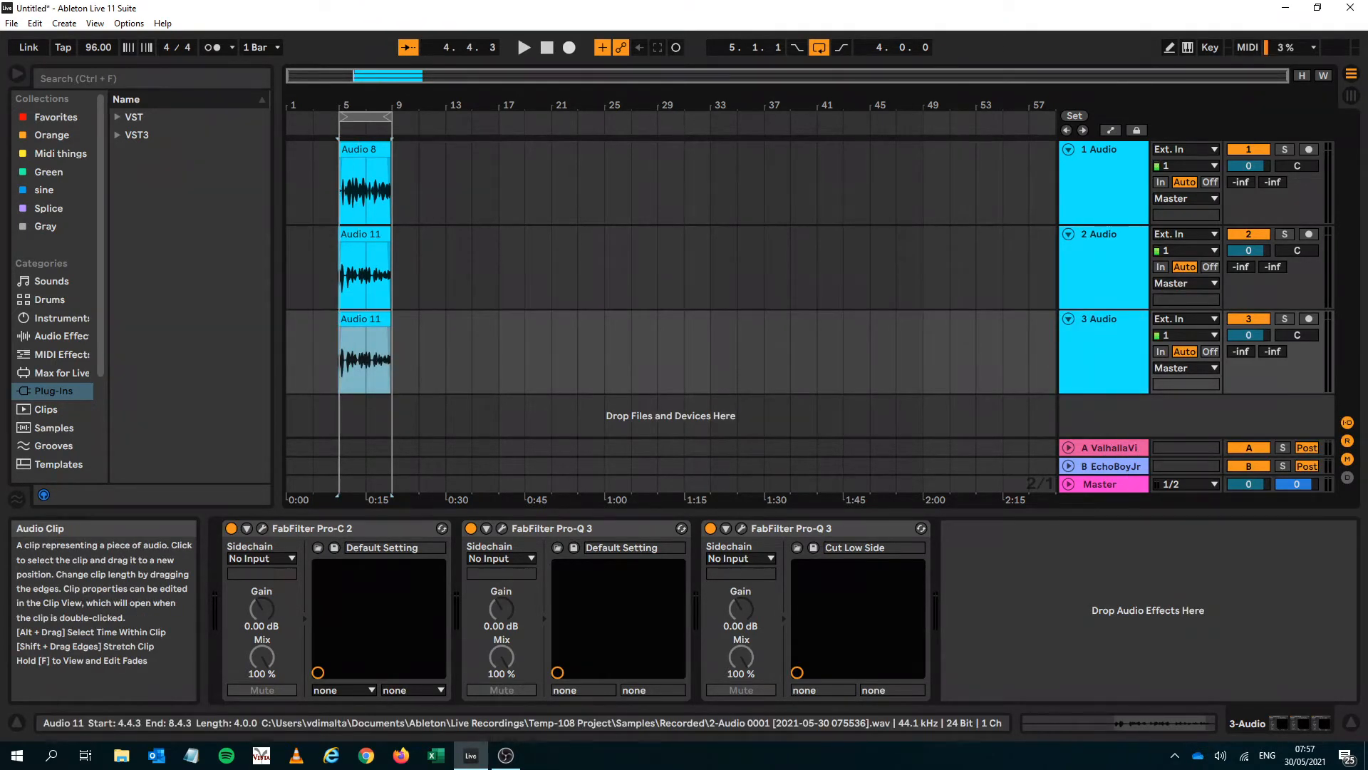
key("Delete")
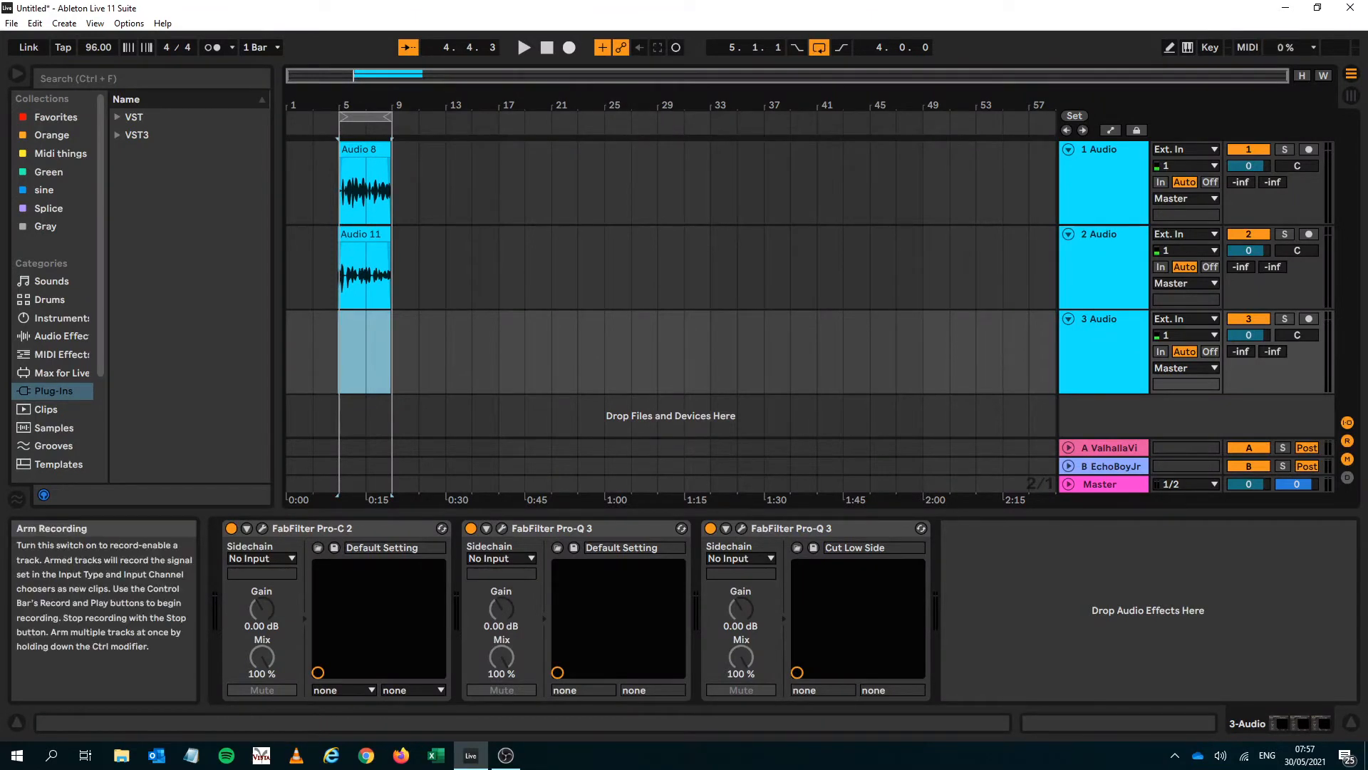
Deactivate the 3 Audio track's output, arm it, and record a third layer over the bar 5 to 9 loop
left_click(1249, 318)
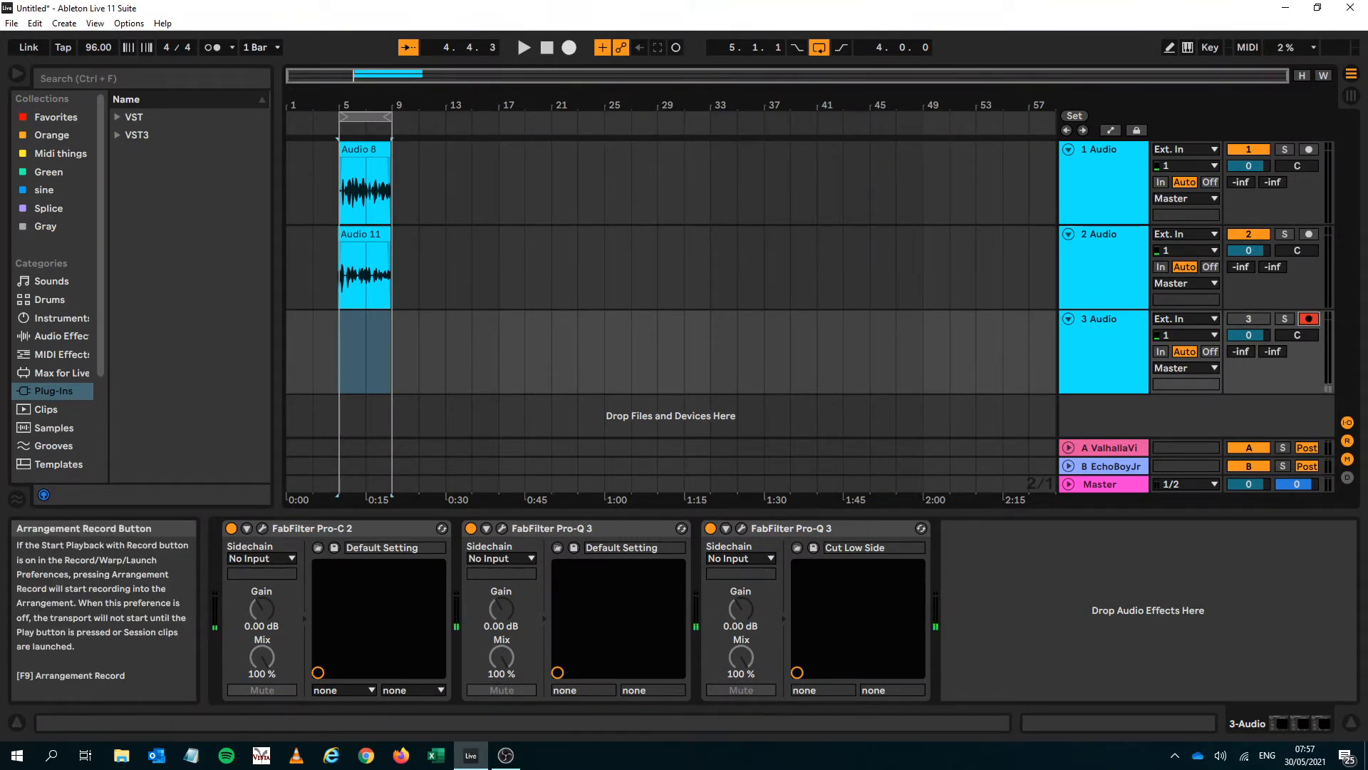
left_click(568, 47)
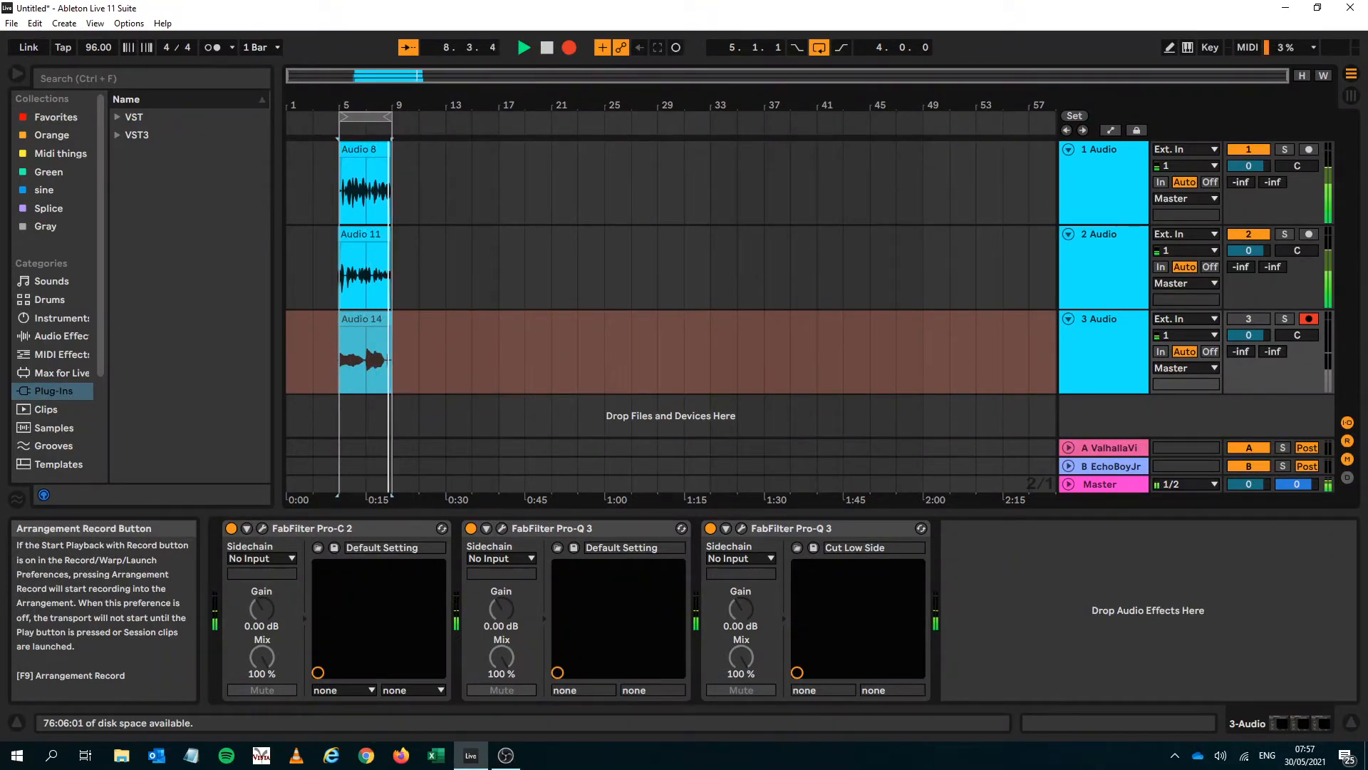
key("space")
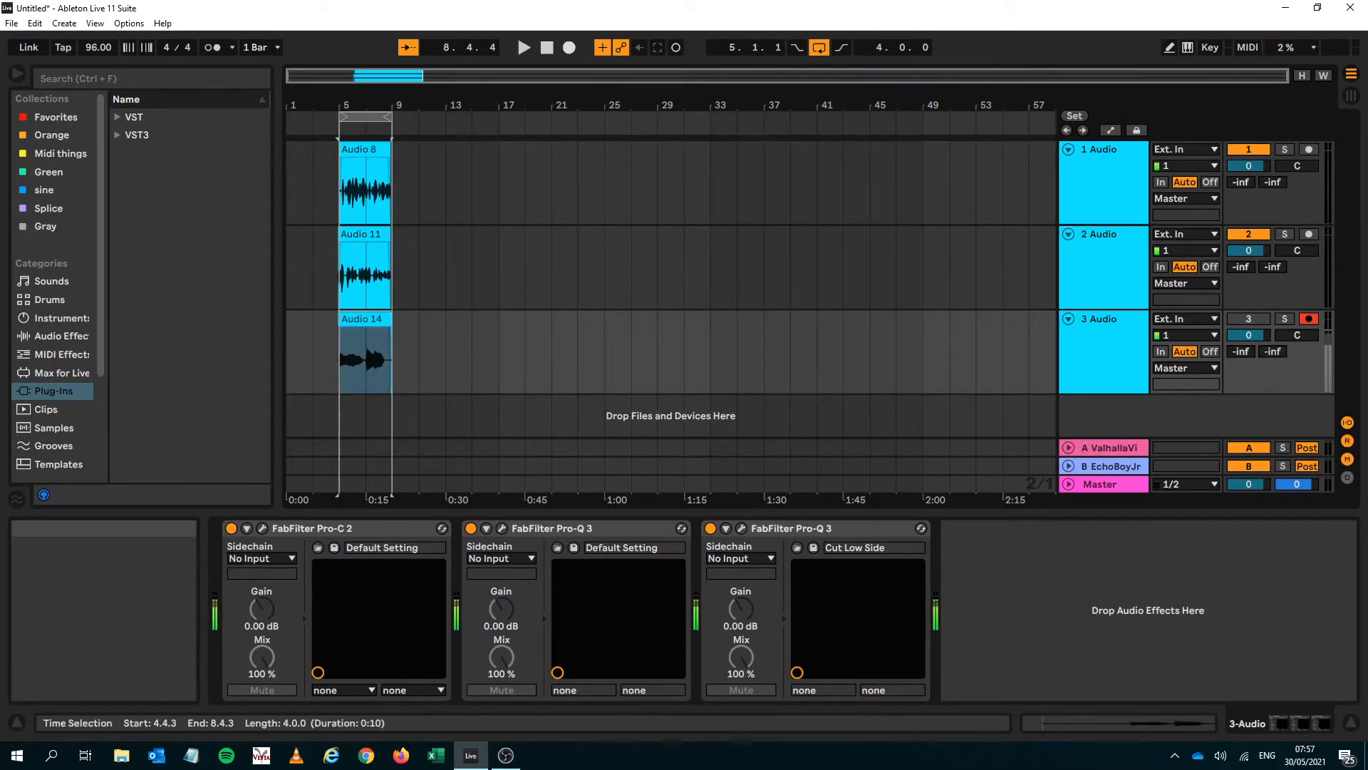
Reactivate the 3 Audio track's output, shift Audio 14 to start at 4.4.3 so its second note lands on bar 7, and disarm the track
left_click_drag(357, 105, 384, 220)
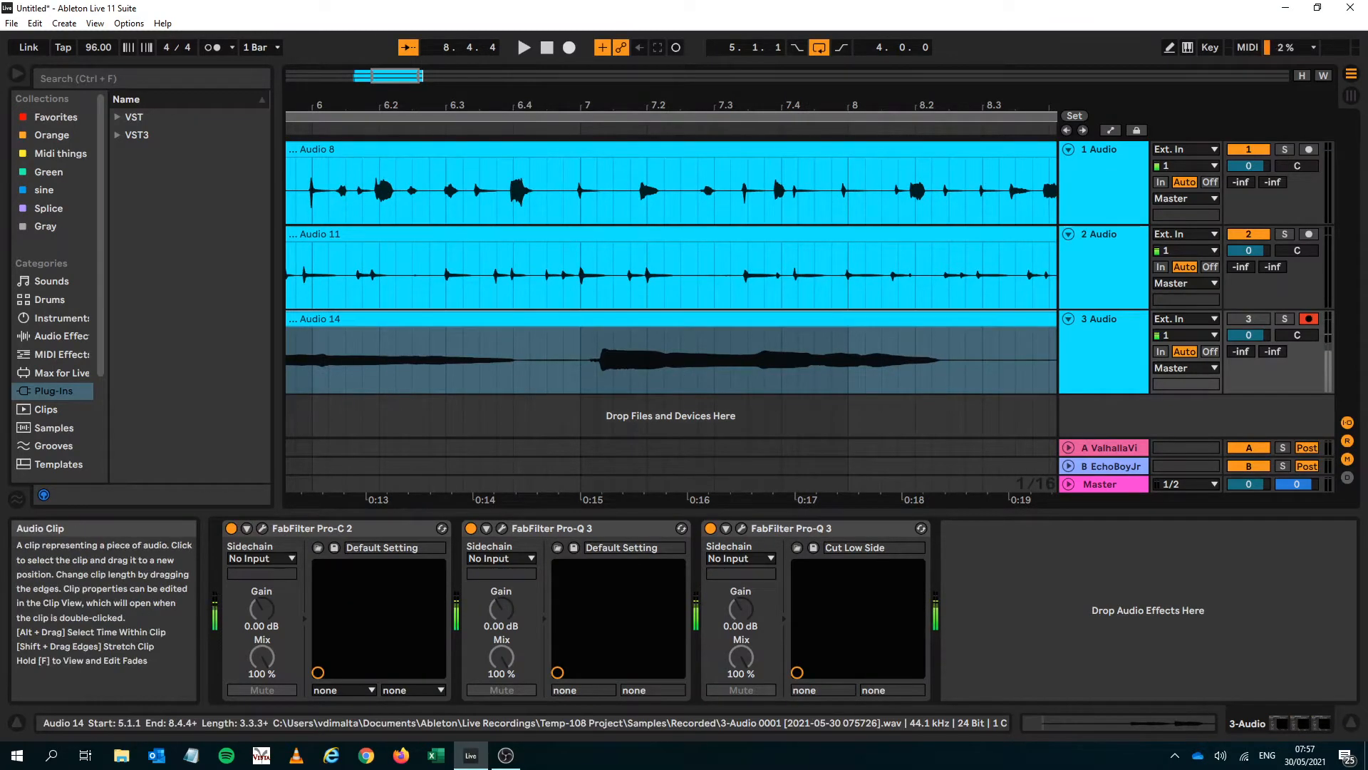
left_click(669, 319)
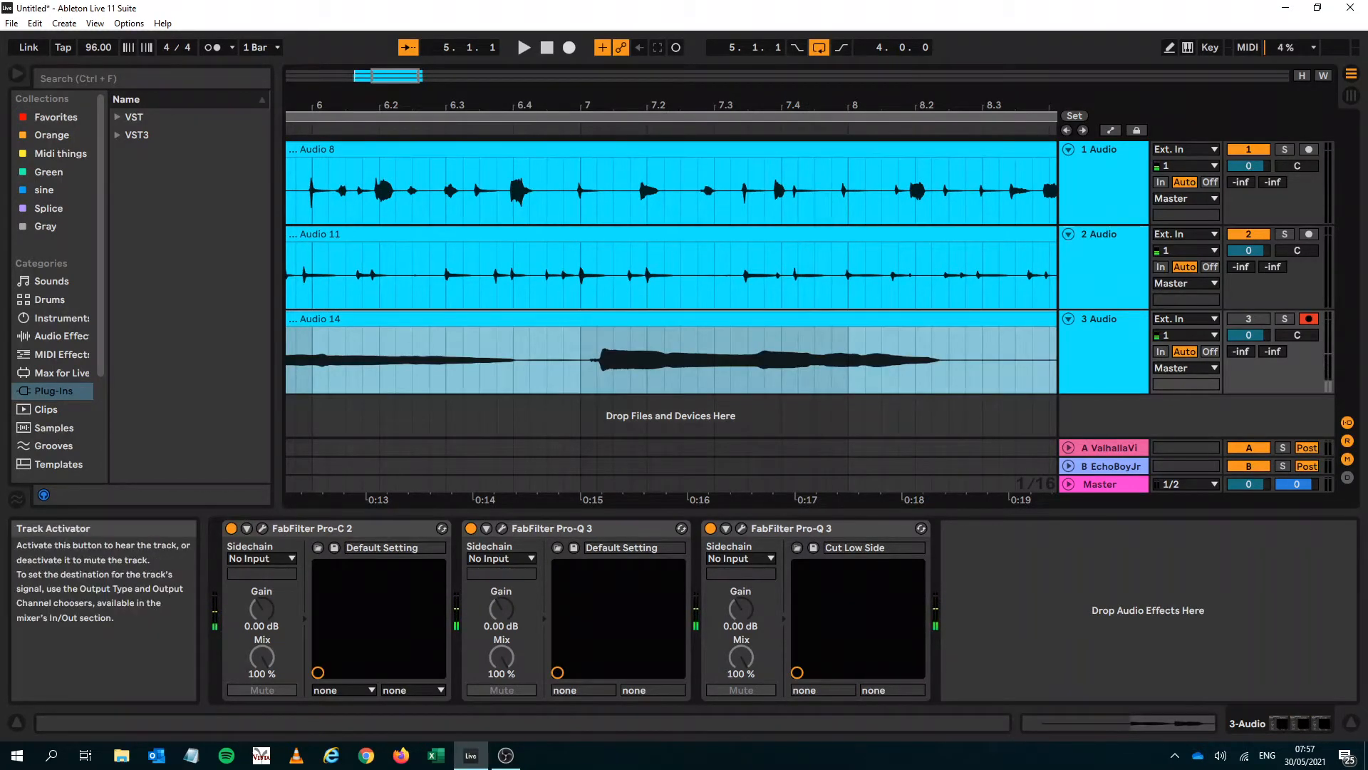
left_click(1248, 318)
left_click_drag(627, 319, 601, 318)
left_click_drag(568, 105, 567, 167)
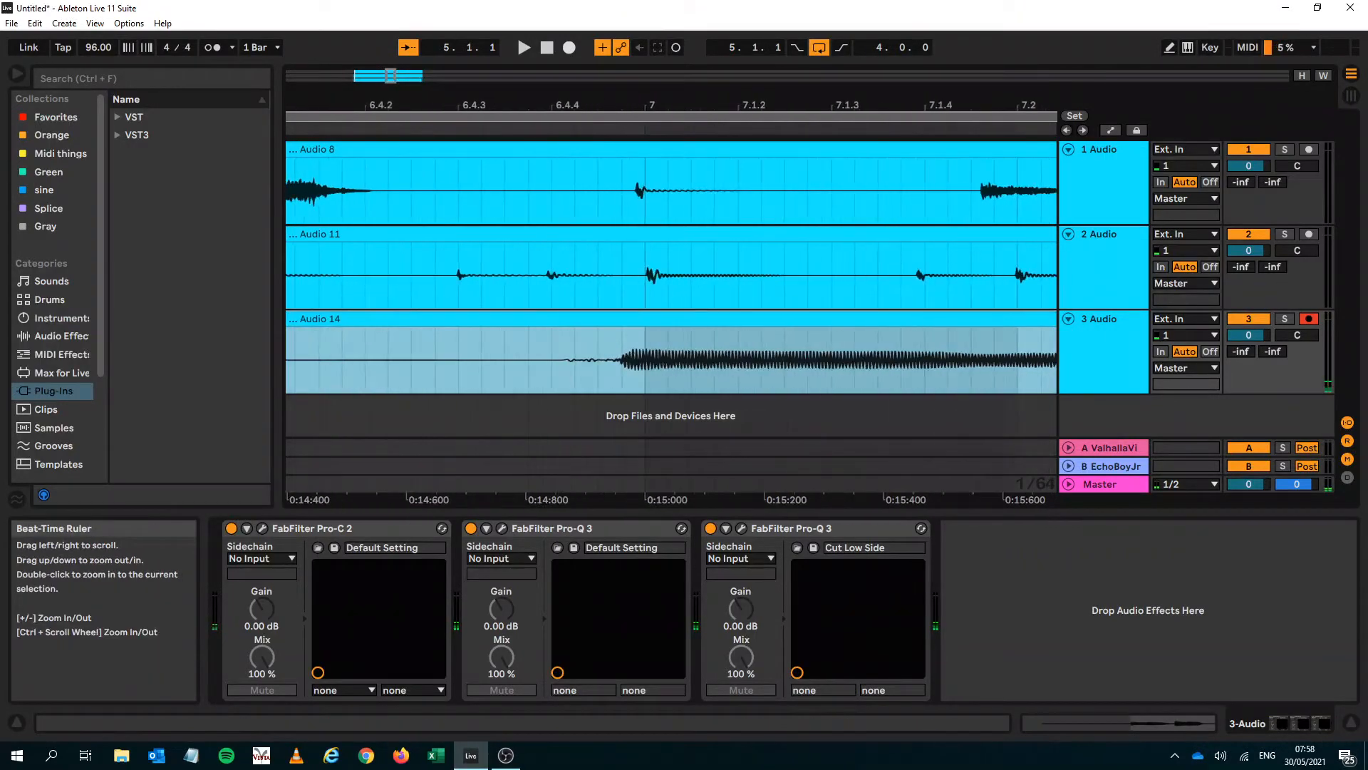
left_click_drag(627, 318, 650, 318)
left_click(1308, 318)
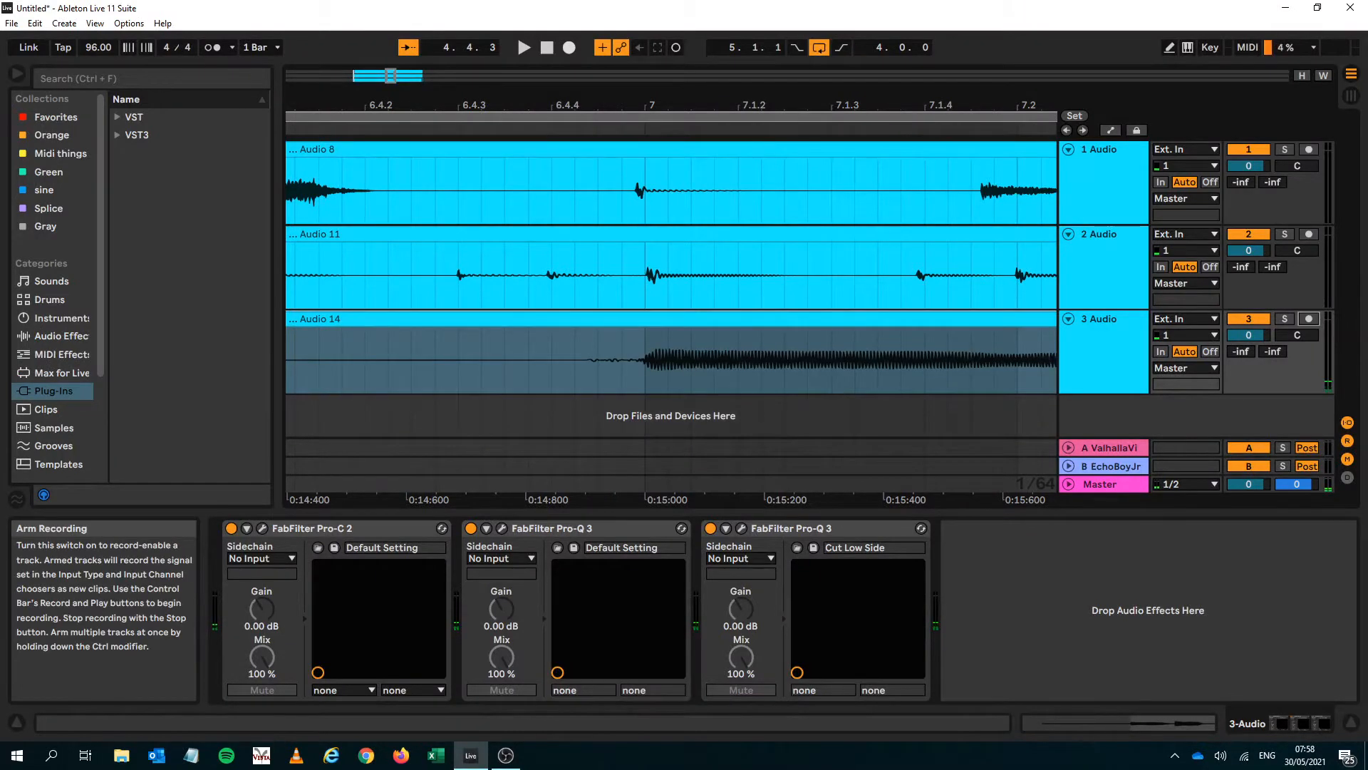
Play back the three layers together and examine how their clip starts line up around bar 5
key("space")
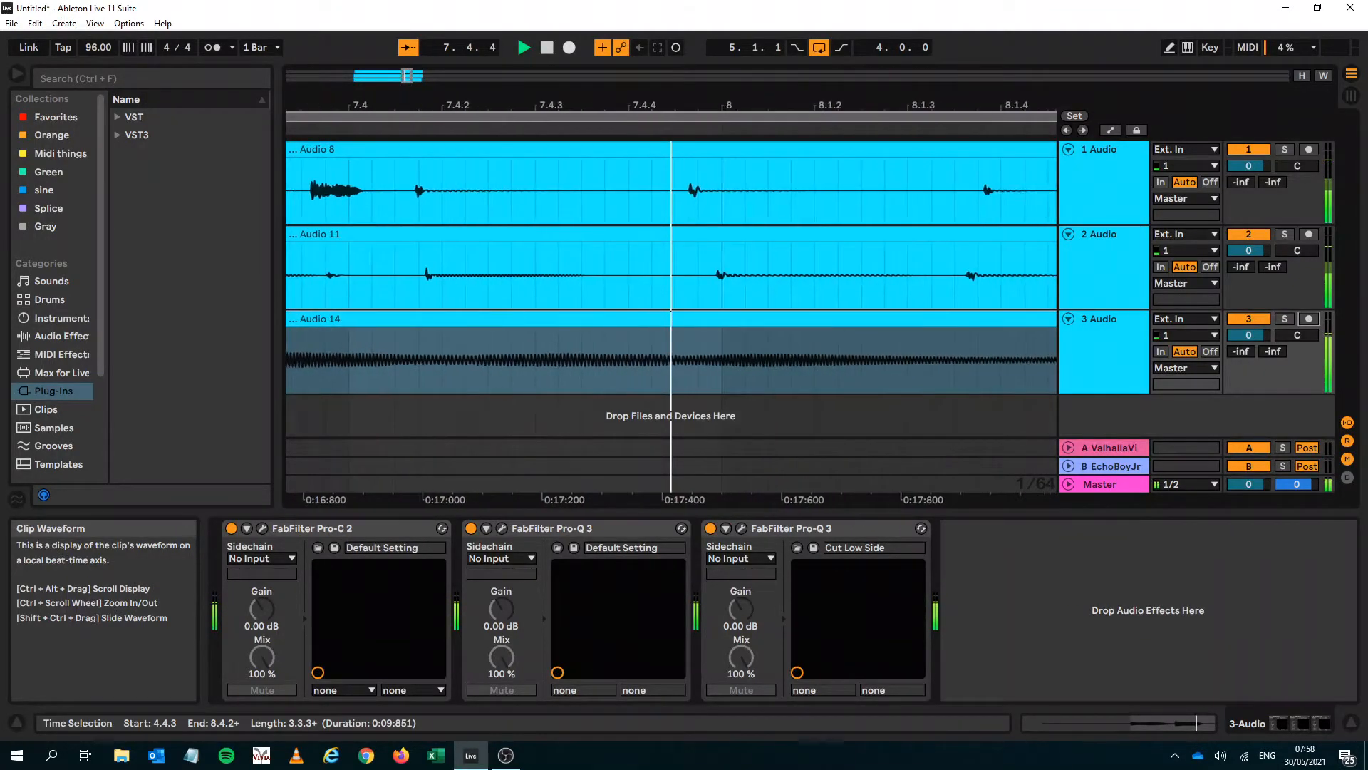
key("space")
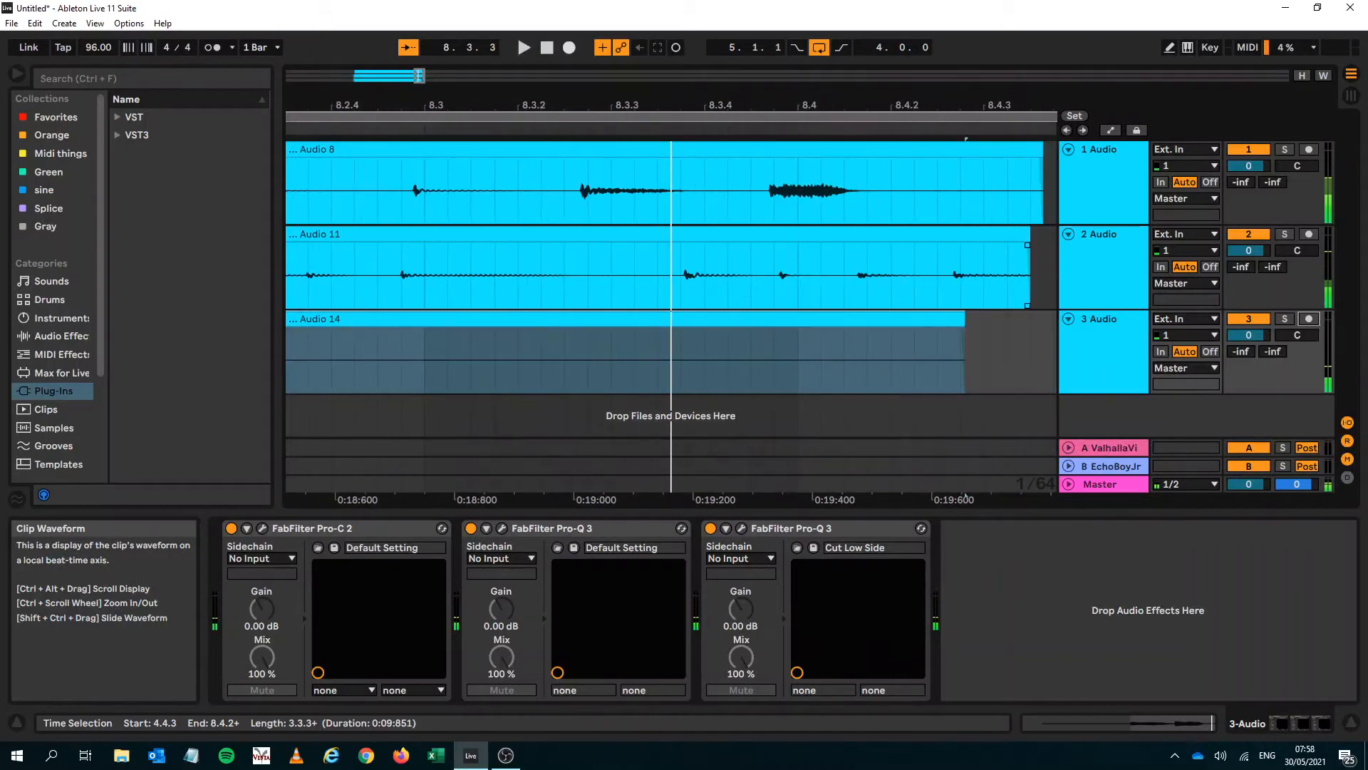
left_click_drag(706, 105, 705, 28)
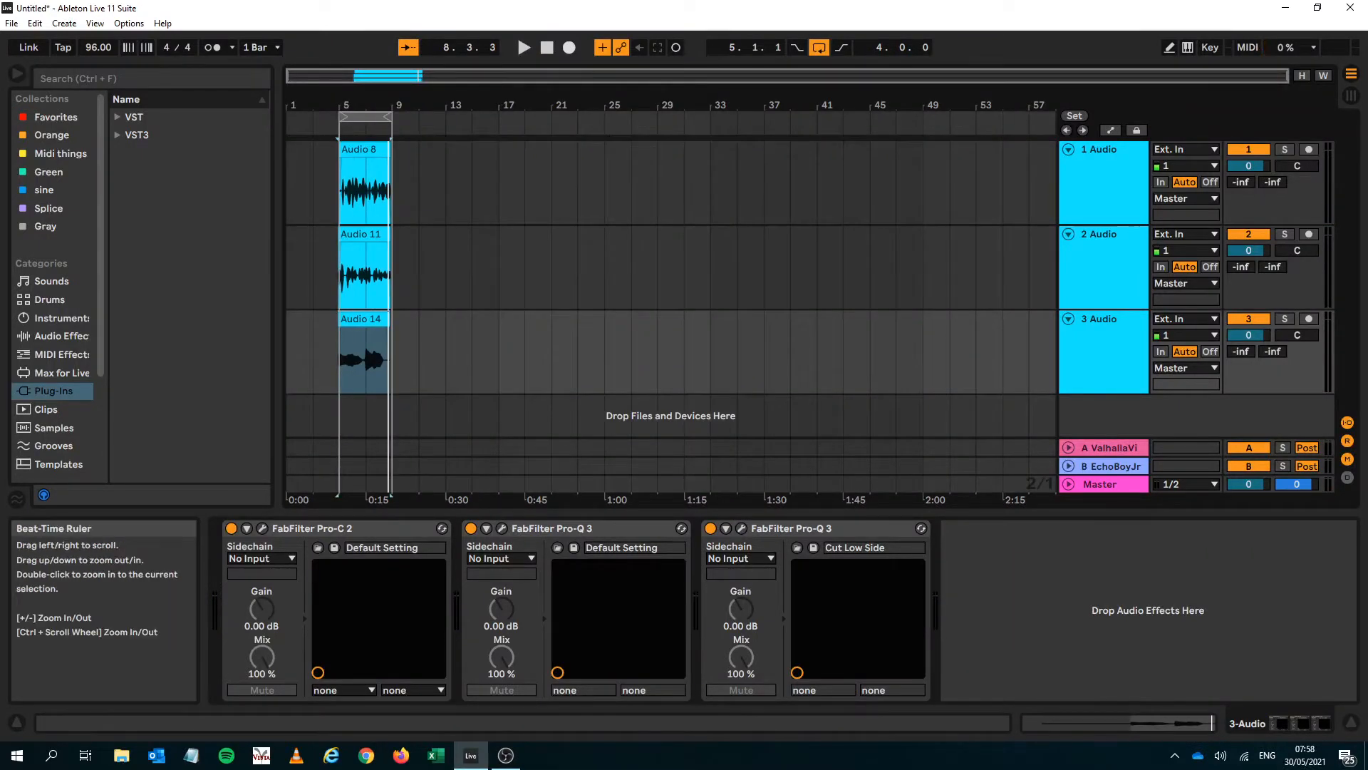
left_click_drag(342, 105, 399, 245)
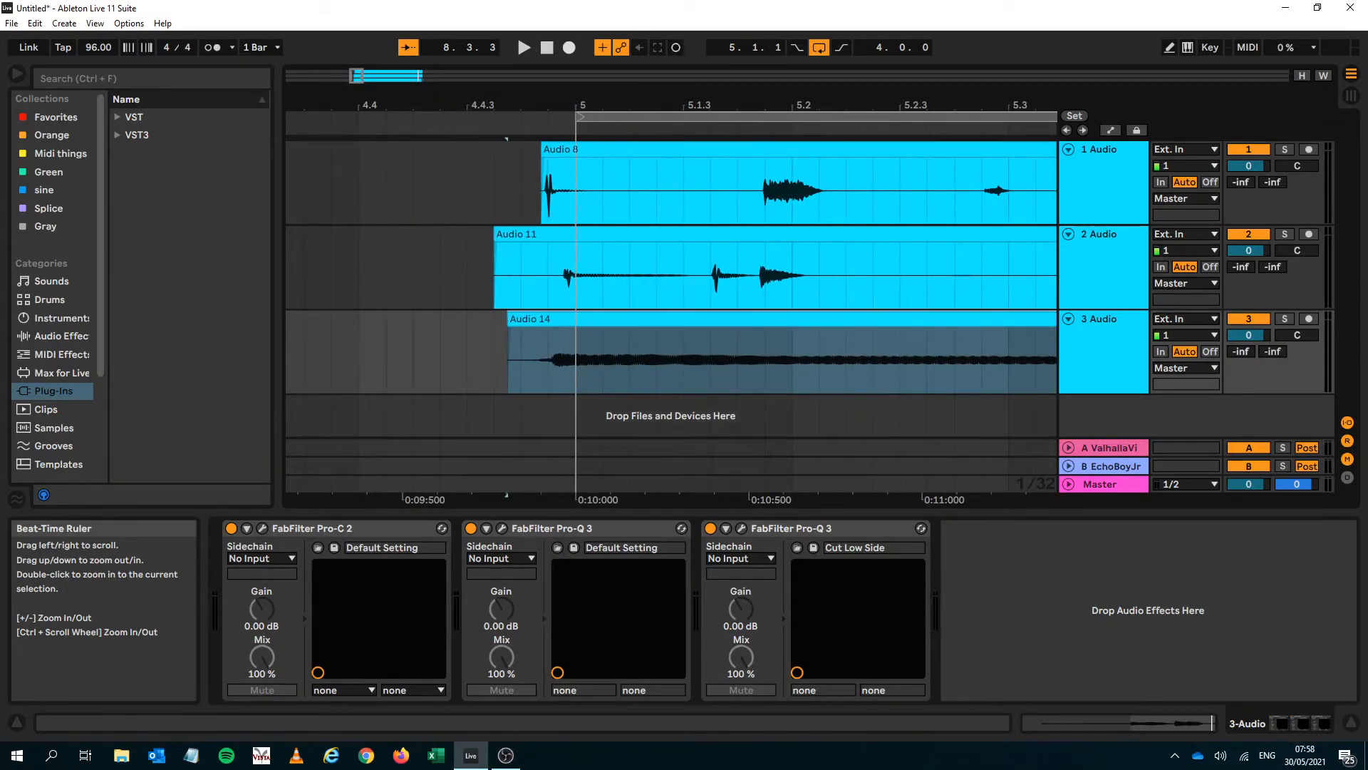
key("space")
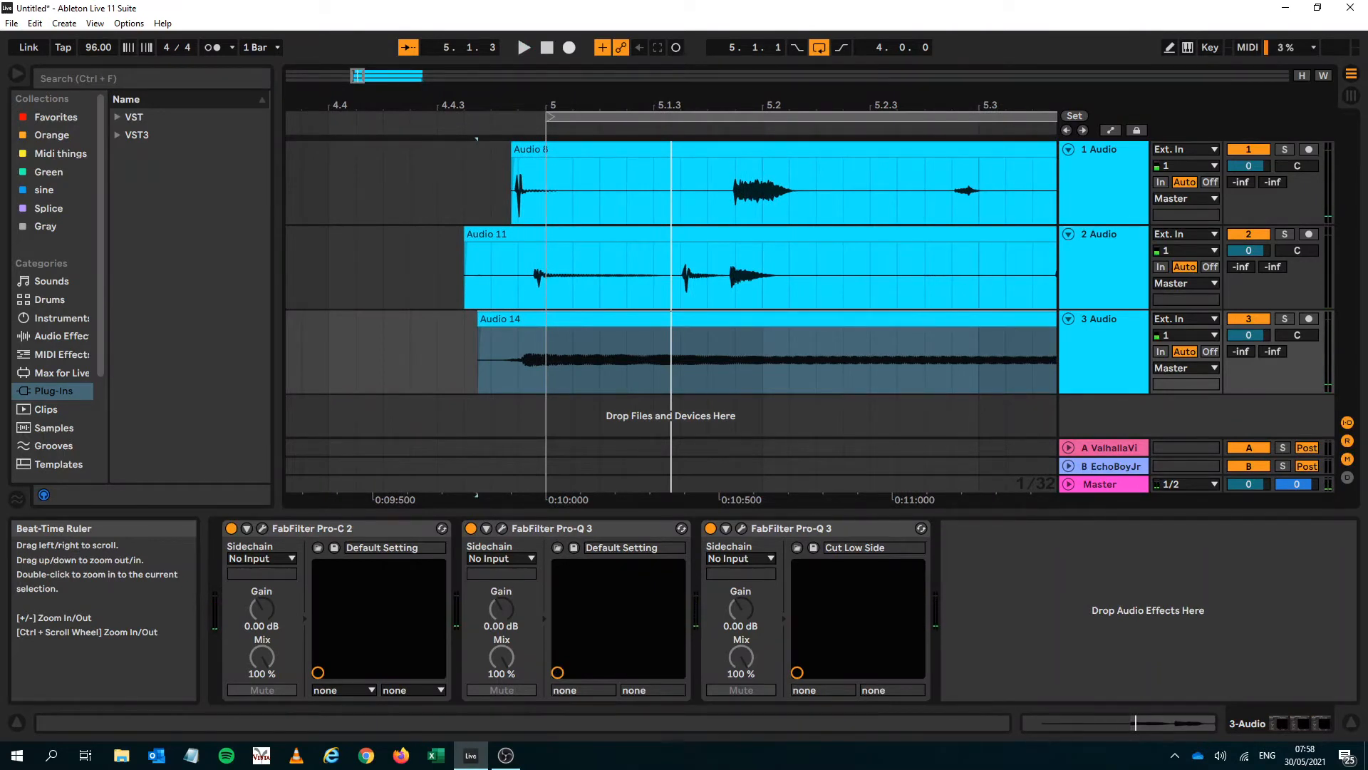
left_click_drag(570, 105, 563, 14)
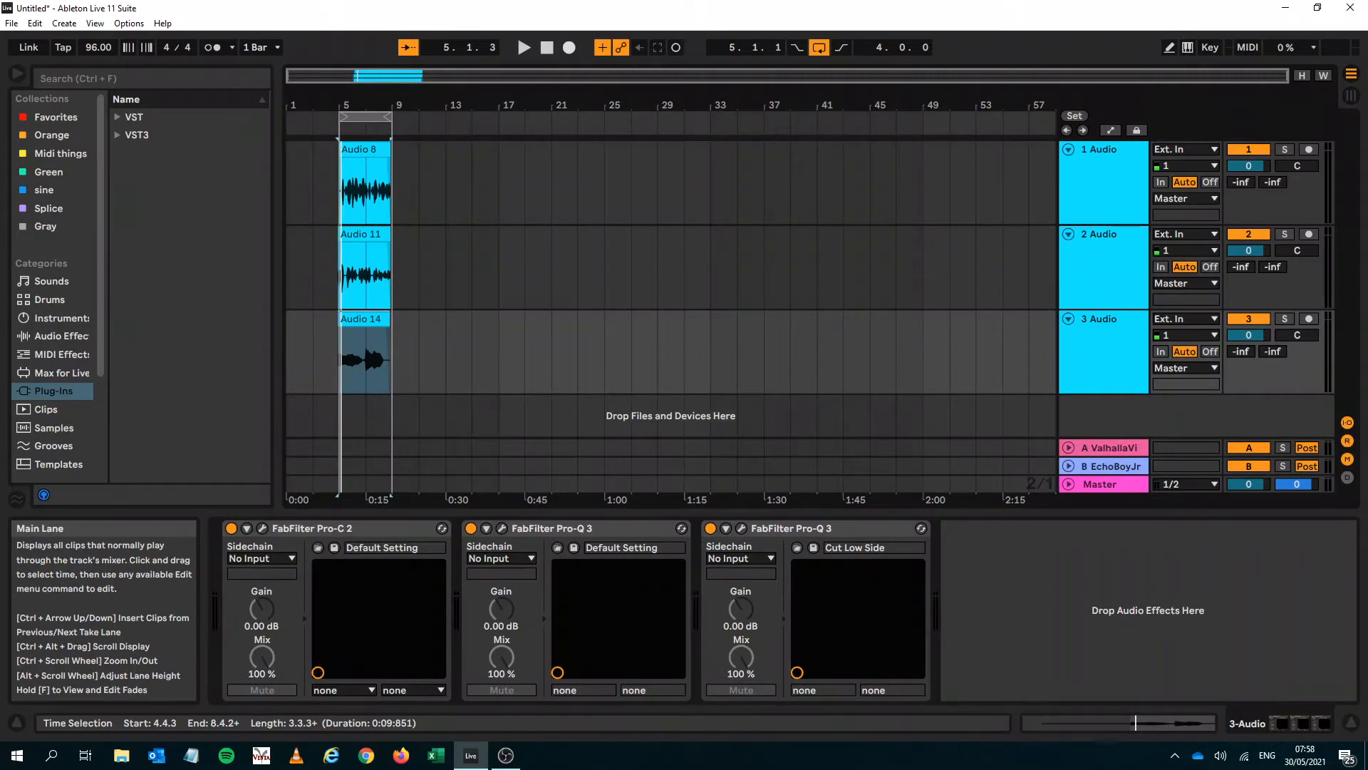
Set the adaptive grid to Medium and trim the starts of Audio 11, Audio 14 and Audio 8 to 4.4.4
right_click(512, 277)
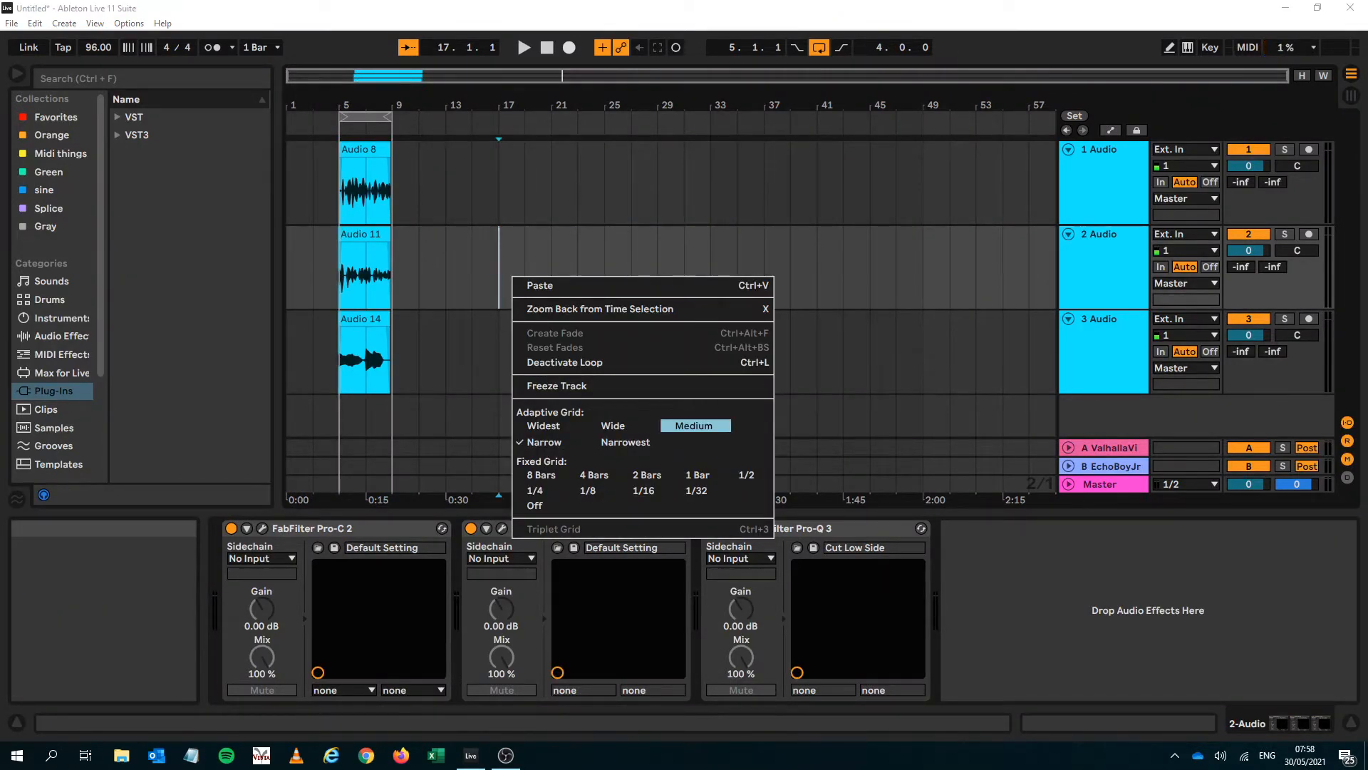
left_click(694, 425)
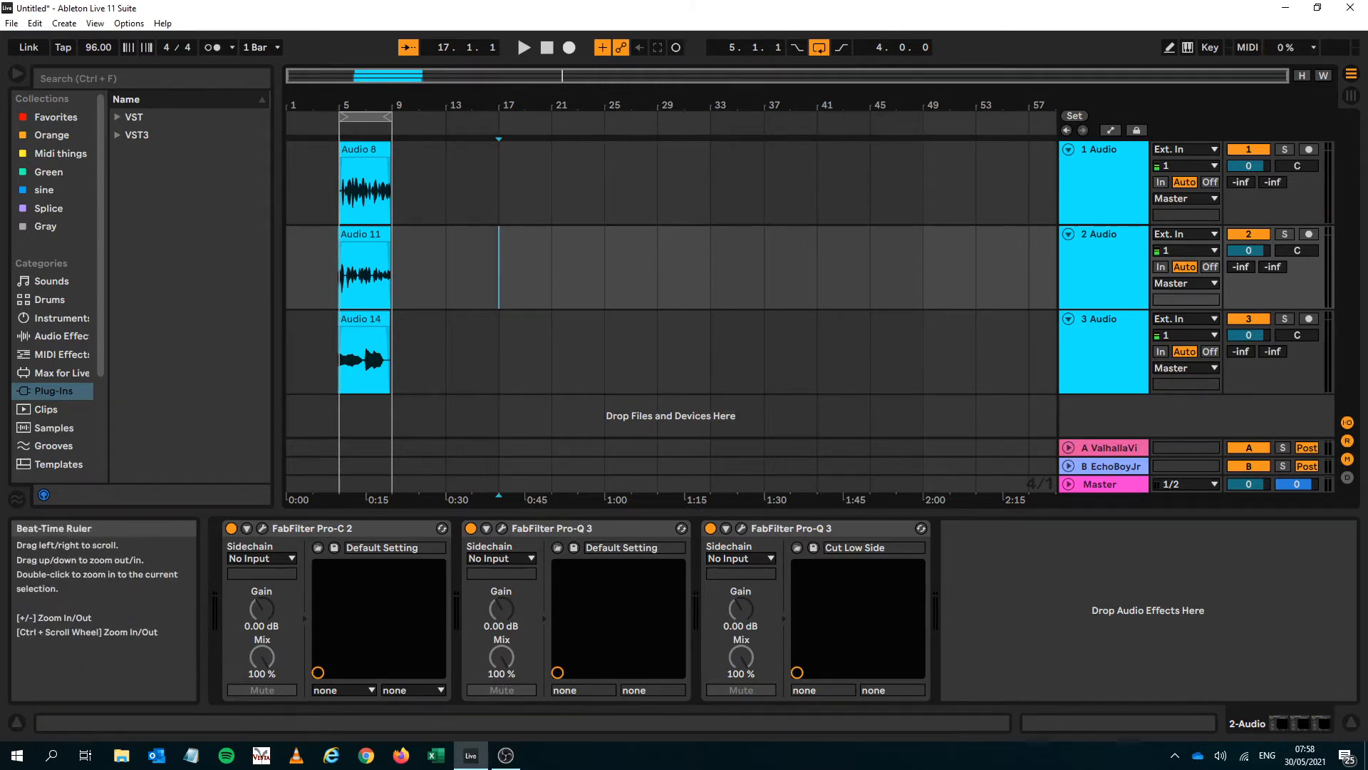
left_click_drag(356, 105, 785, 262)
left_click_drag(636, 105, 865, 242)
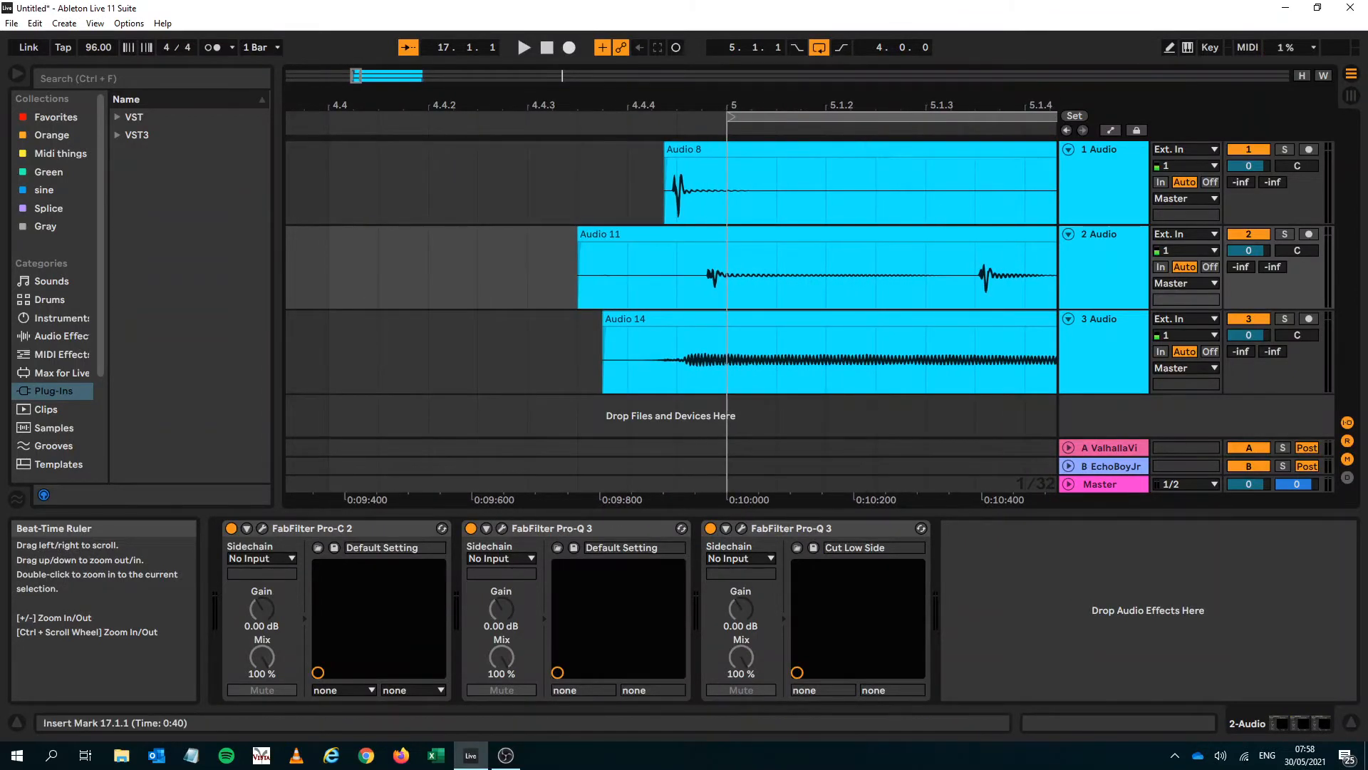
left_click(695, 150)
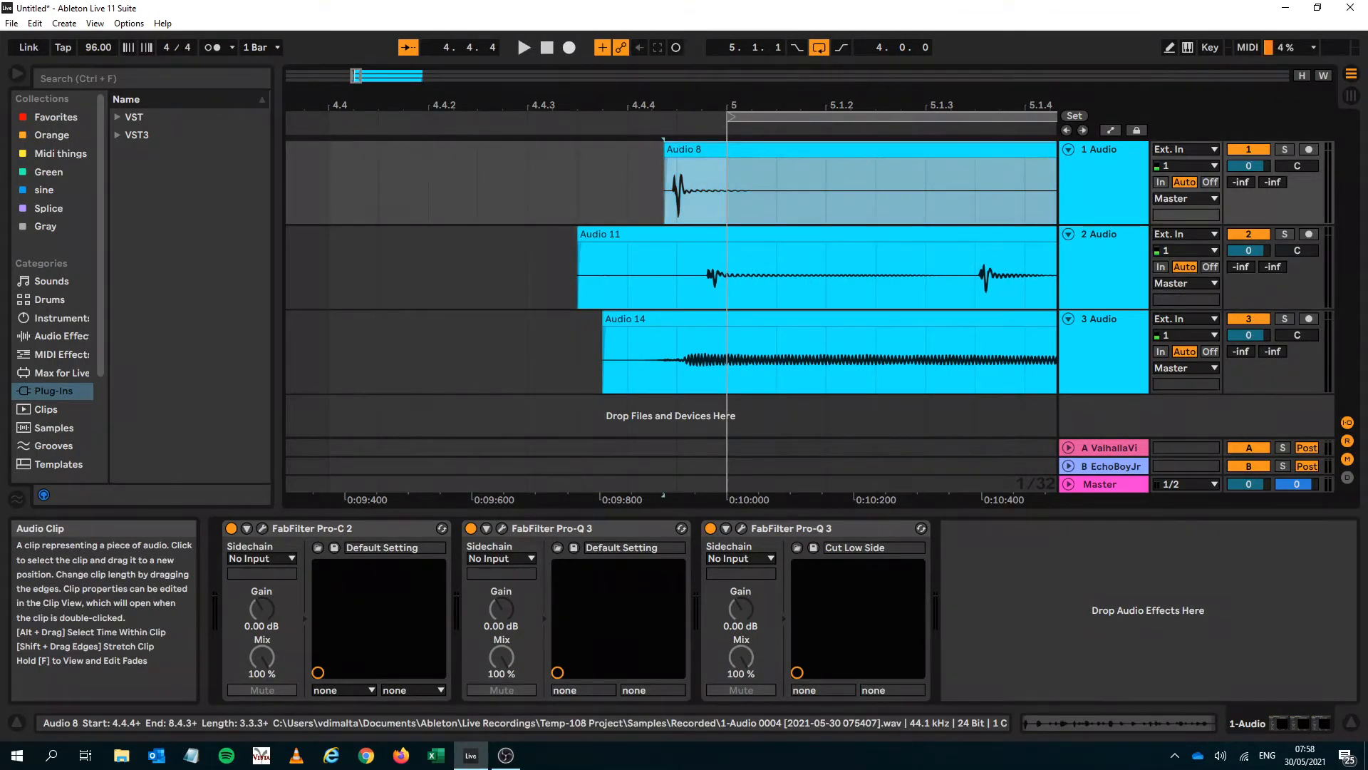
left_click_drag(578, 271, 677, 235)
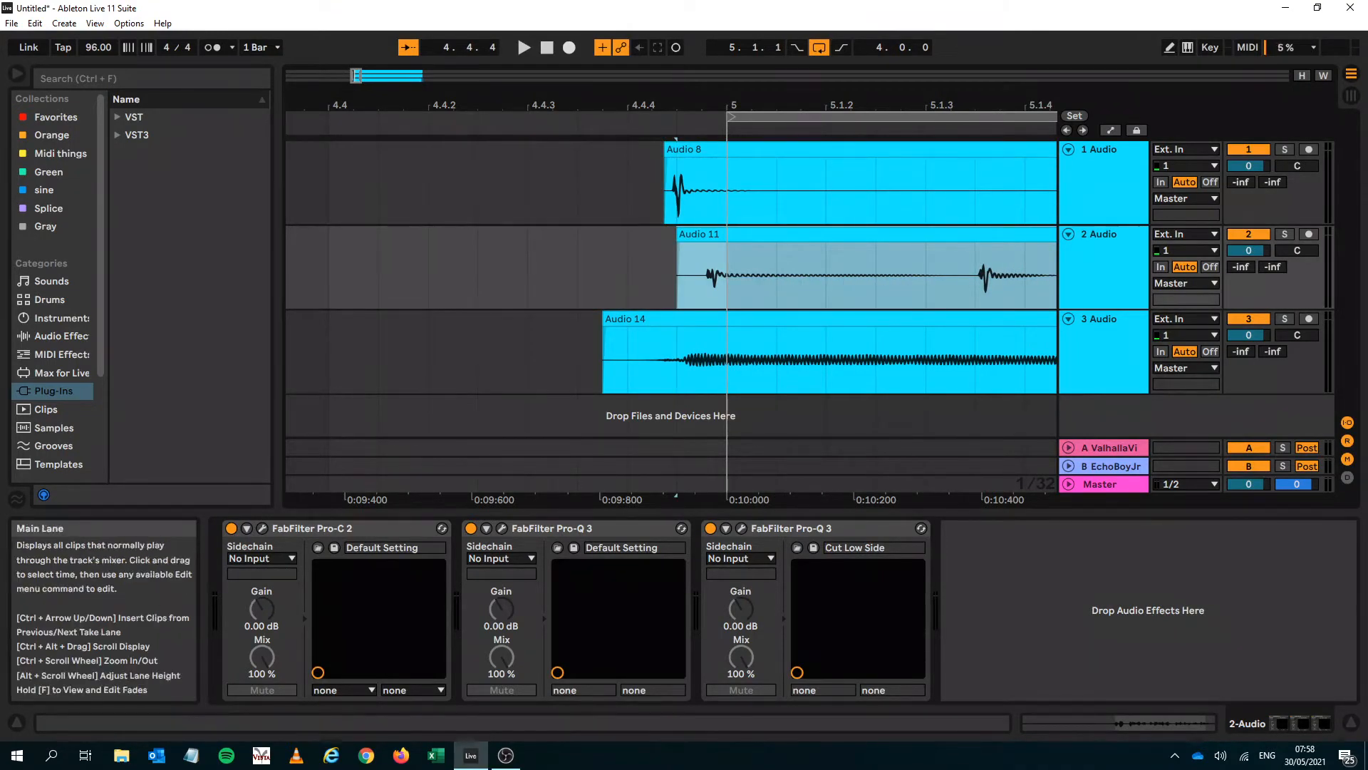
left_click_drag(603, 356, 677, 357)
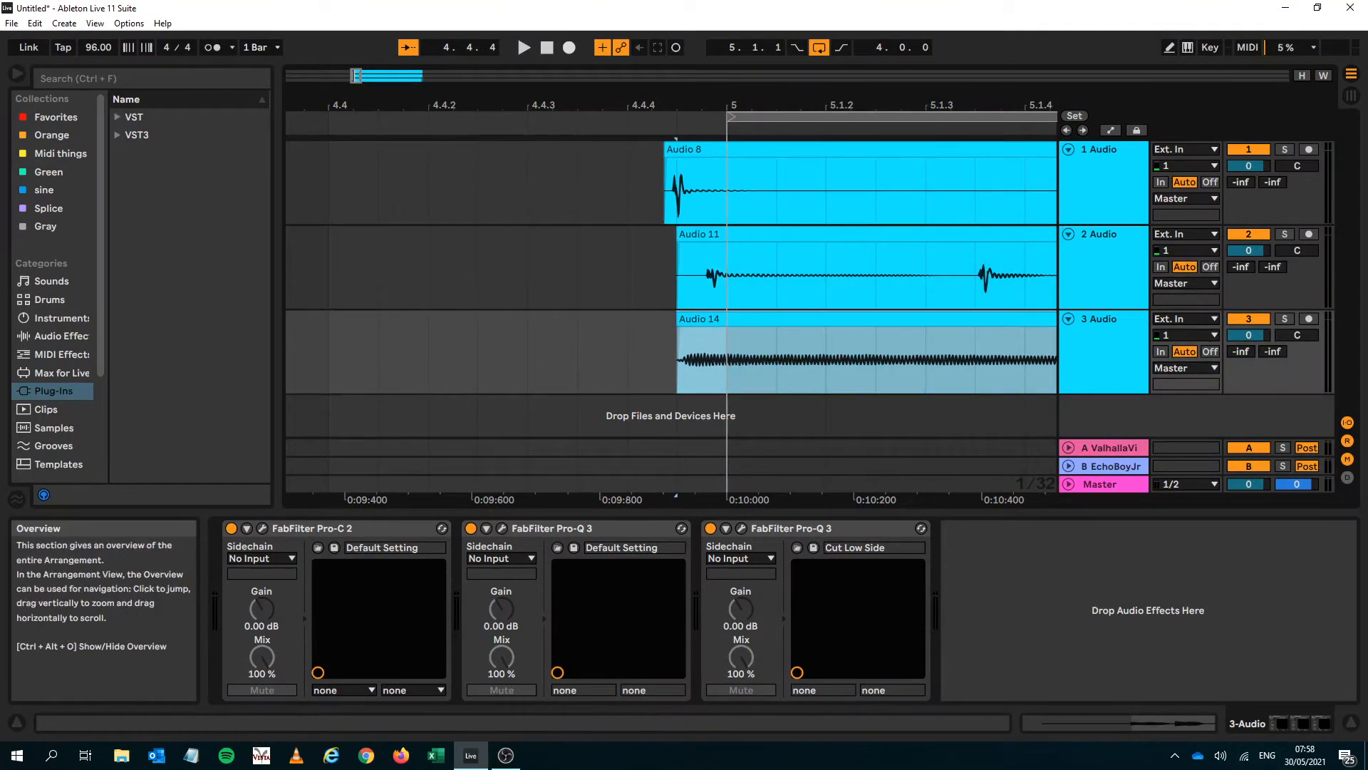
left_click_drag(664, 185, 677, 185)
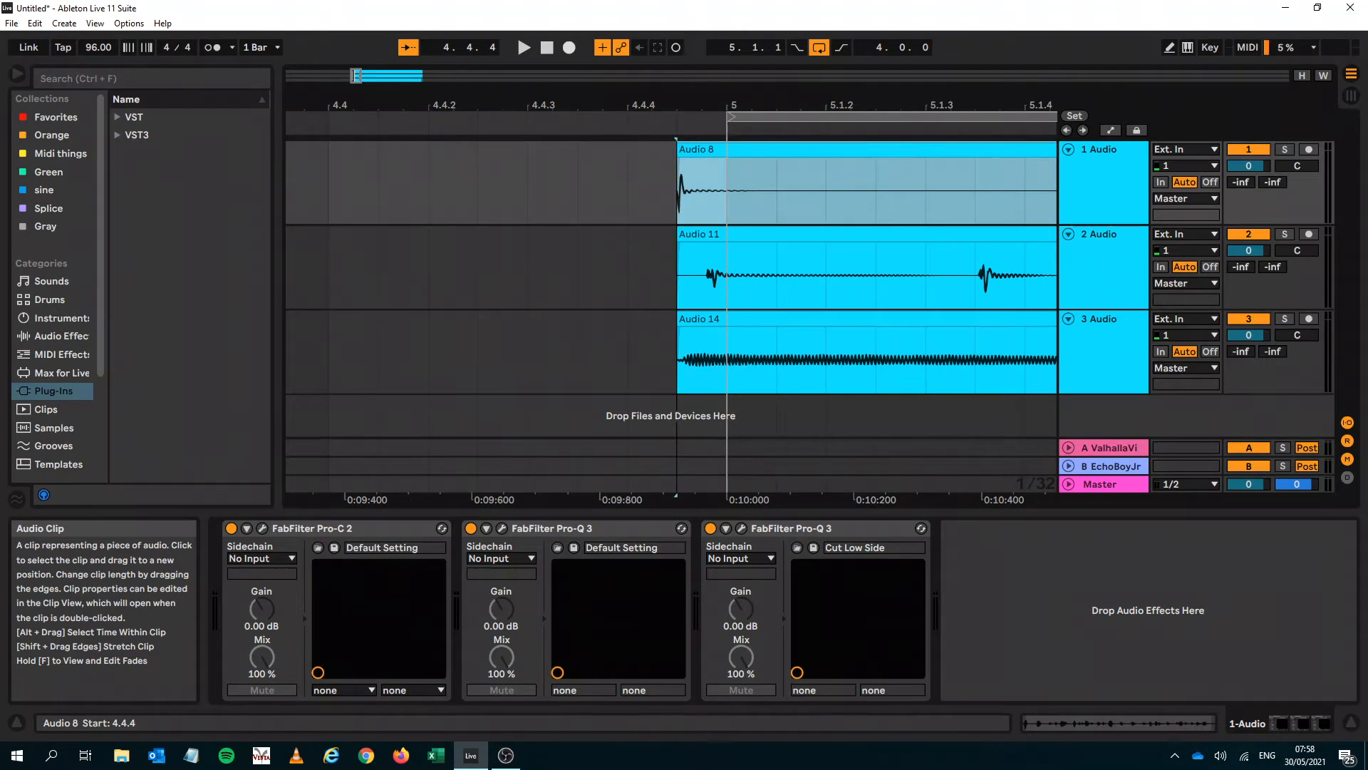
key("space")
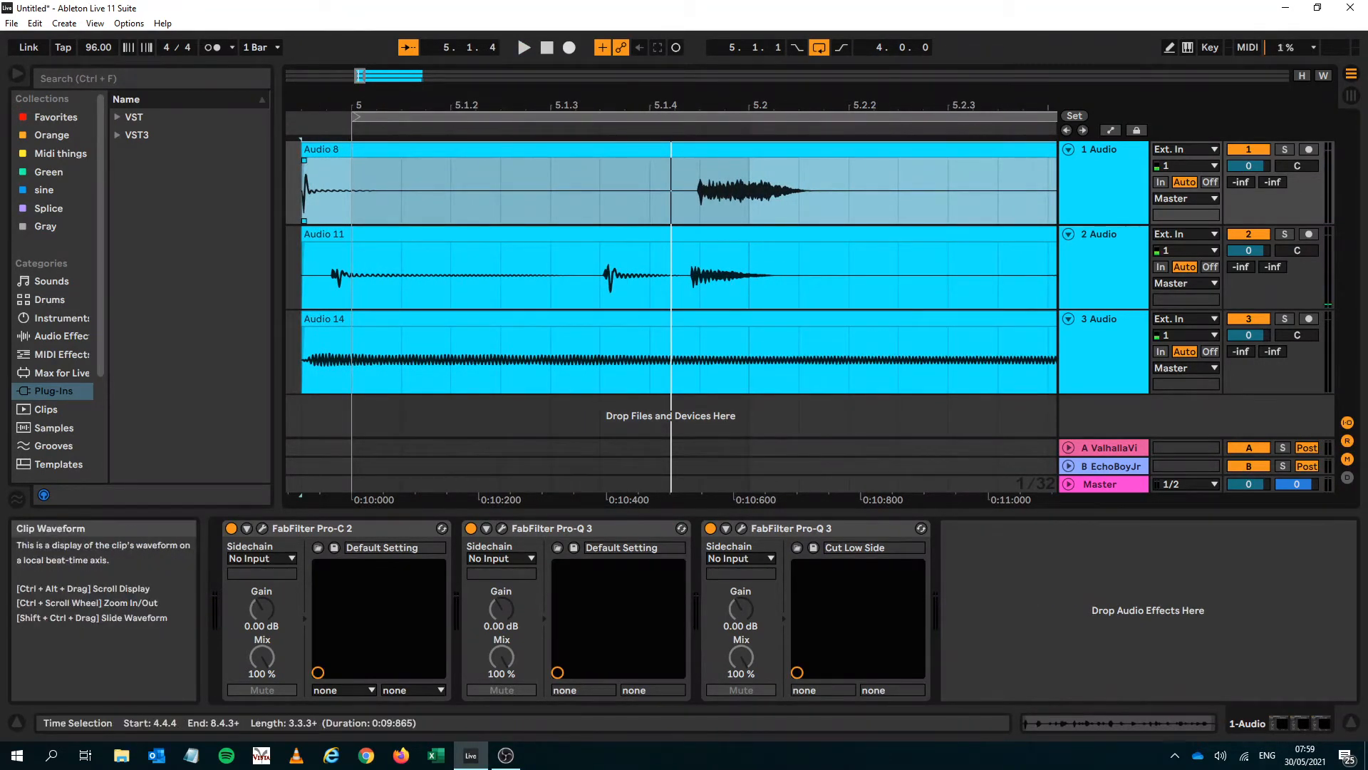
Select all three clips and move them together to start at bar 5
left_click(674, 234, "shift")
left_click(674, 319, "shift")
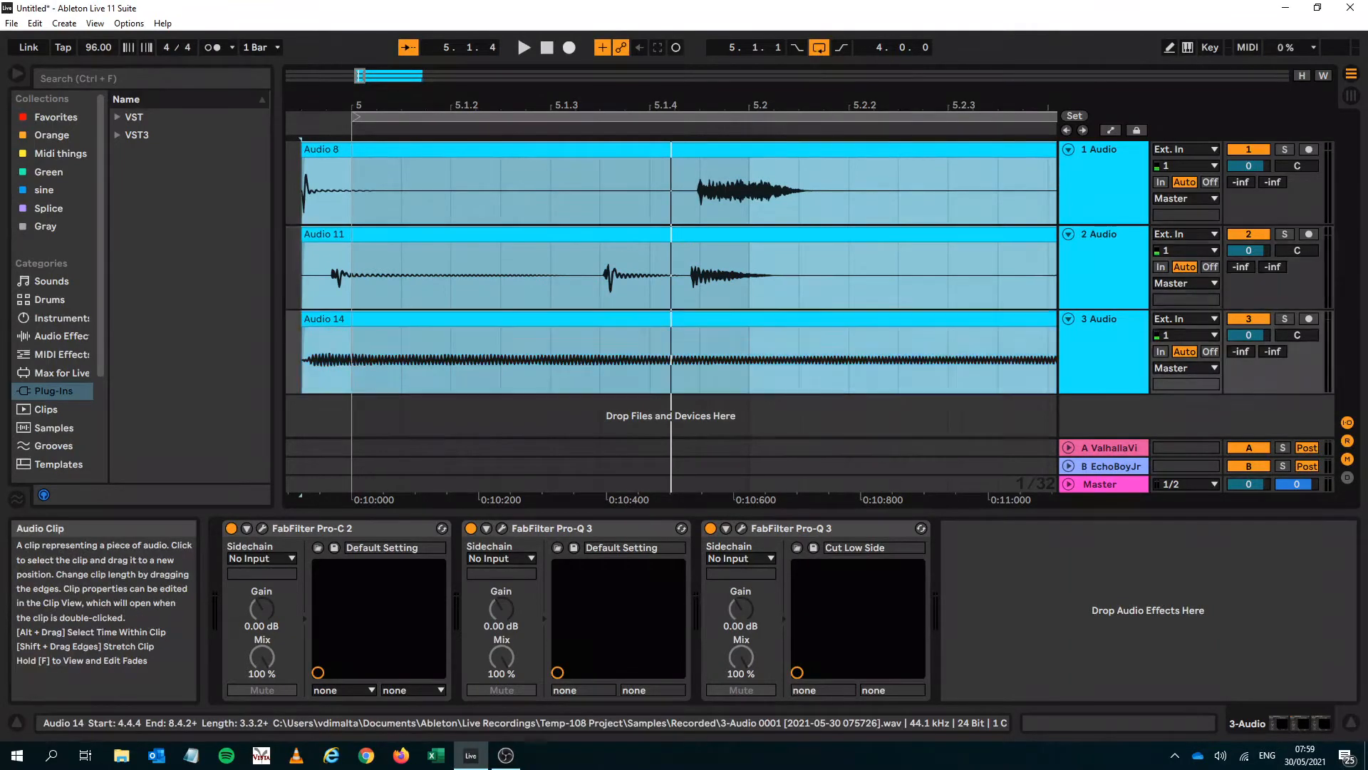
key("Right")
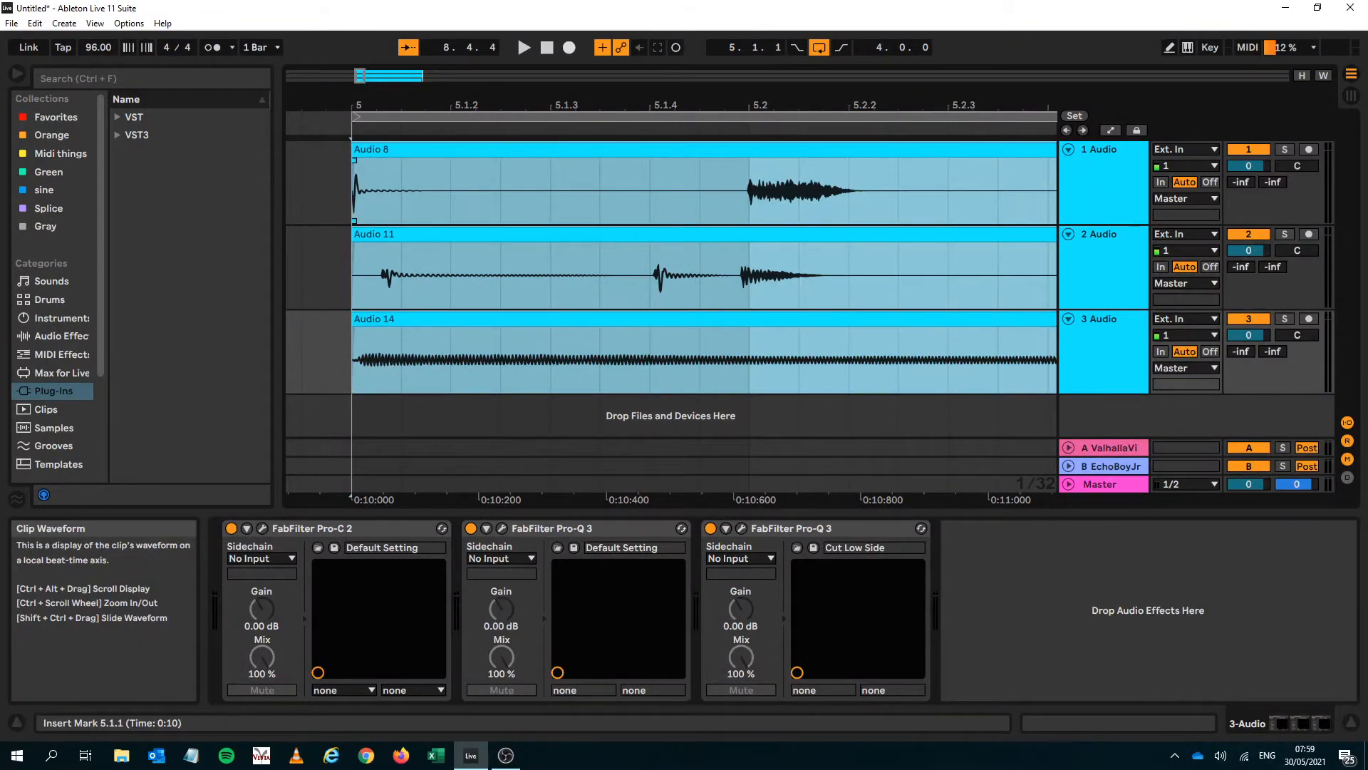
Extend the end of Audio 8 just past bar 9 and delete the leftover Audio 13 fragment from the 3 Audio track
left_click_drag(504, 105, 505, 29)
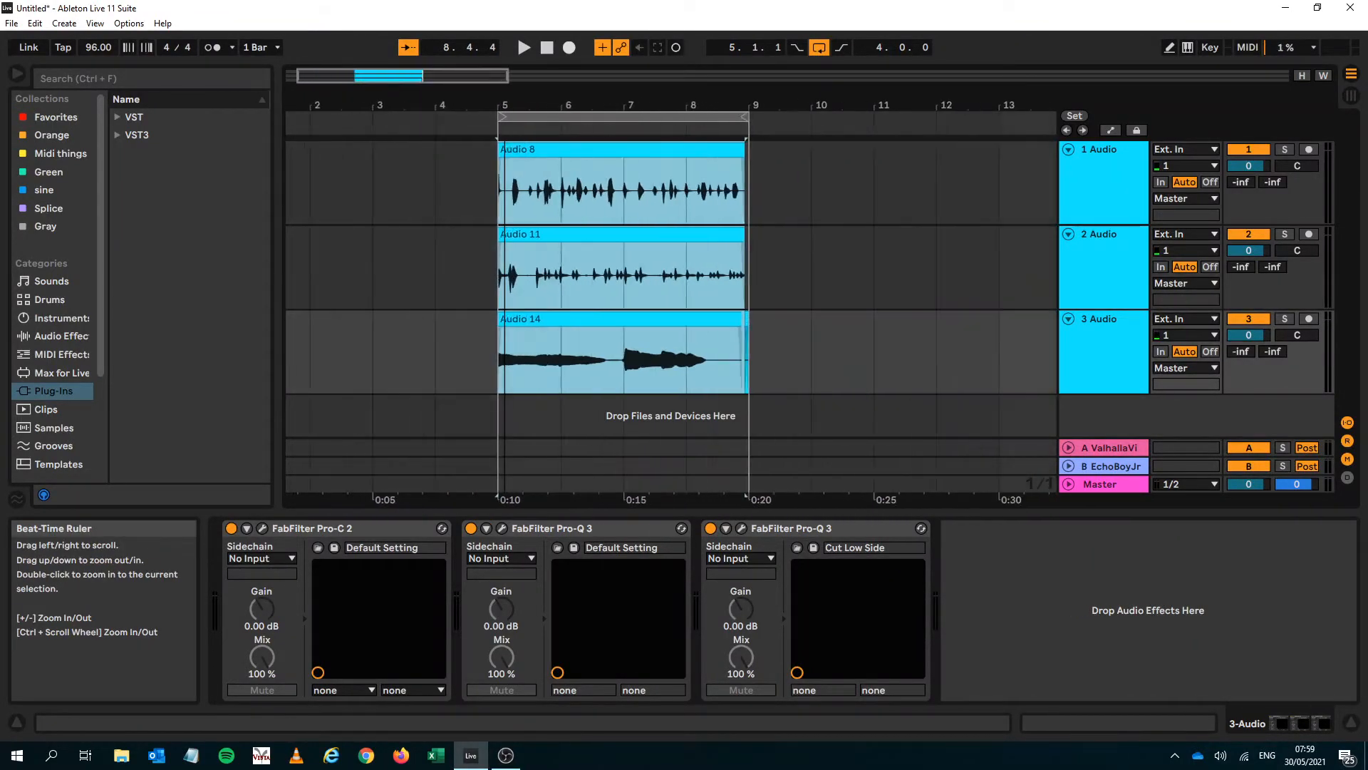
left_click_drag(744, 105, 808, 139)
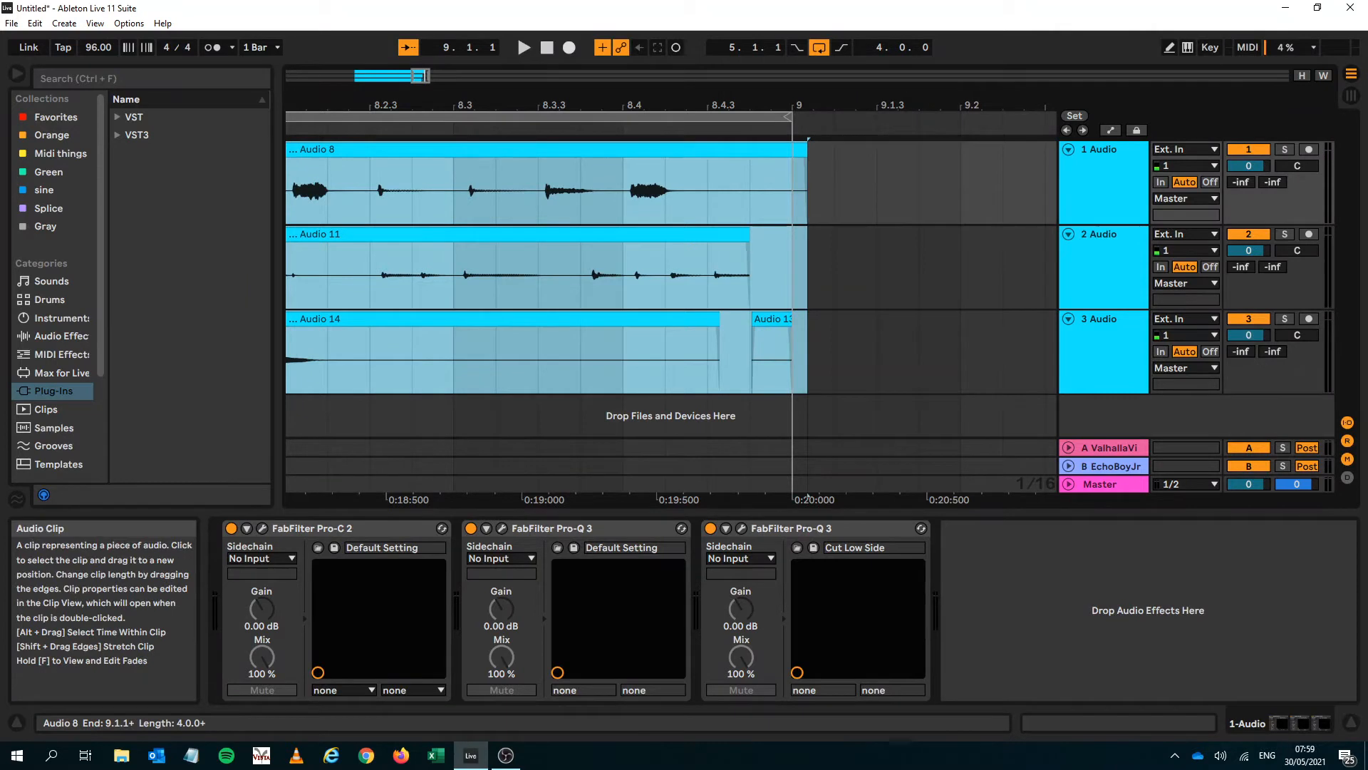
scroll(808, 151, "right", 1)
left_click(679, 319)
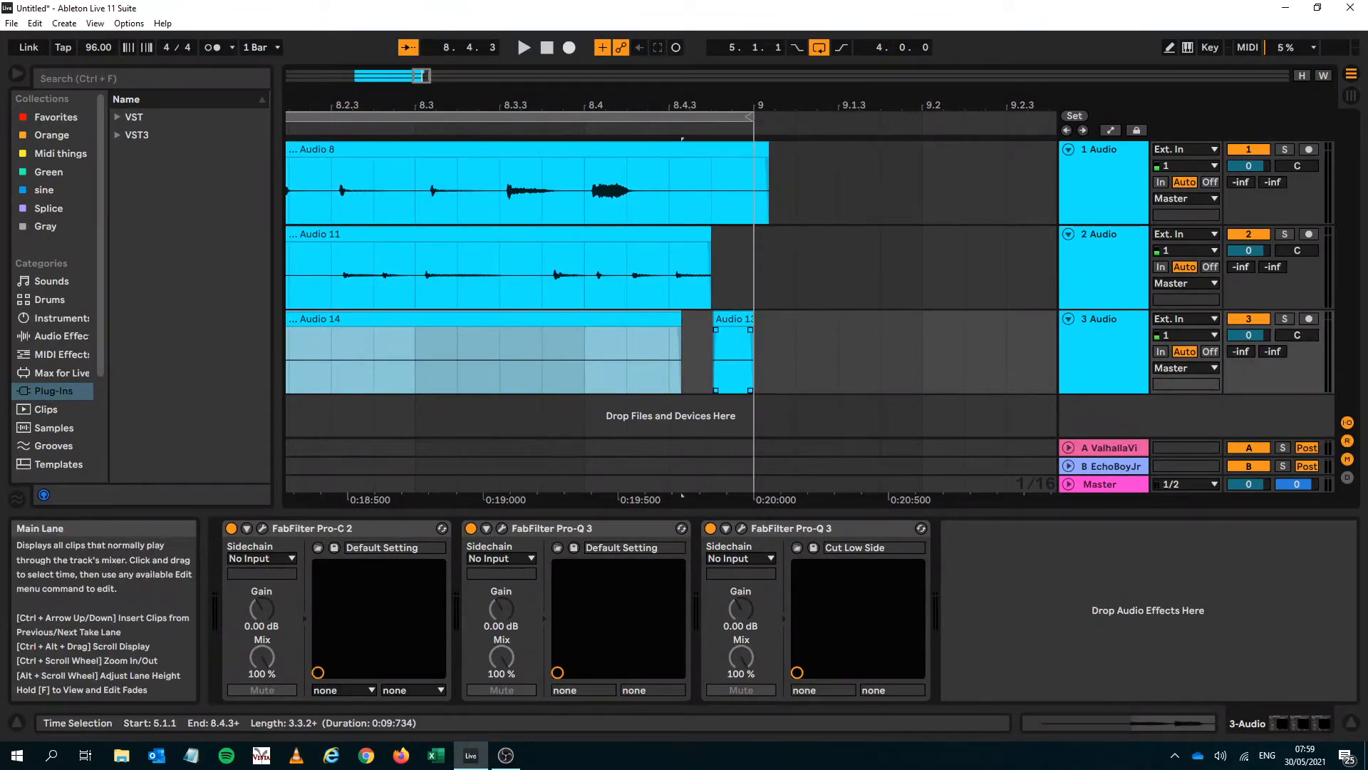
left_click(733, 320)
key("Delete")
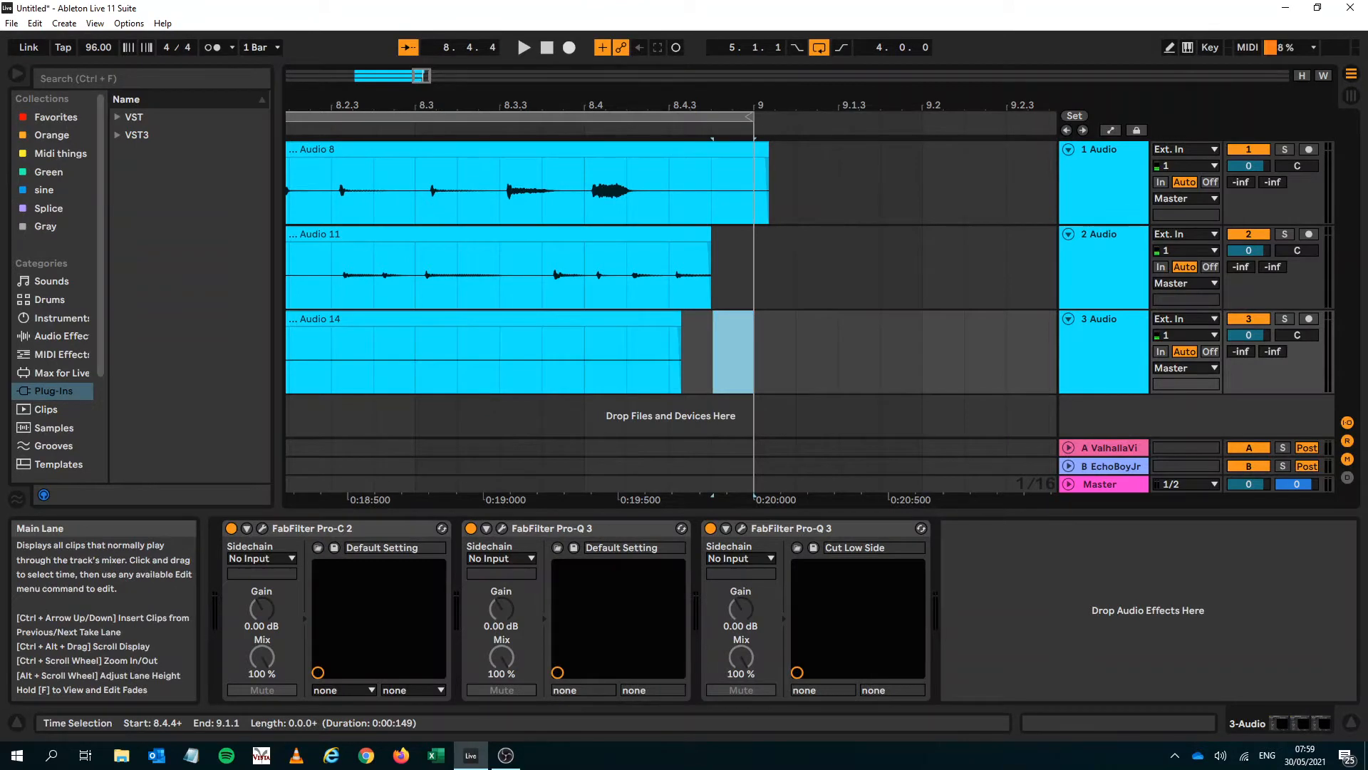
Remove the part of Audio 8 beyond bar 9 and lengthen Audio 11 to end exactly at bar 9
left_click_drag(711, 270, 998, 271)
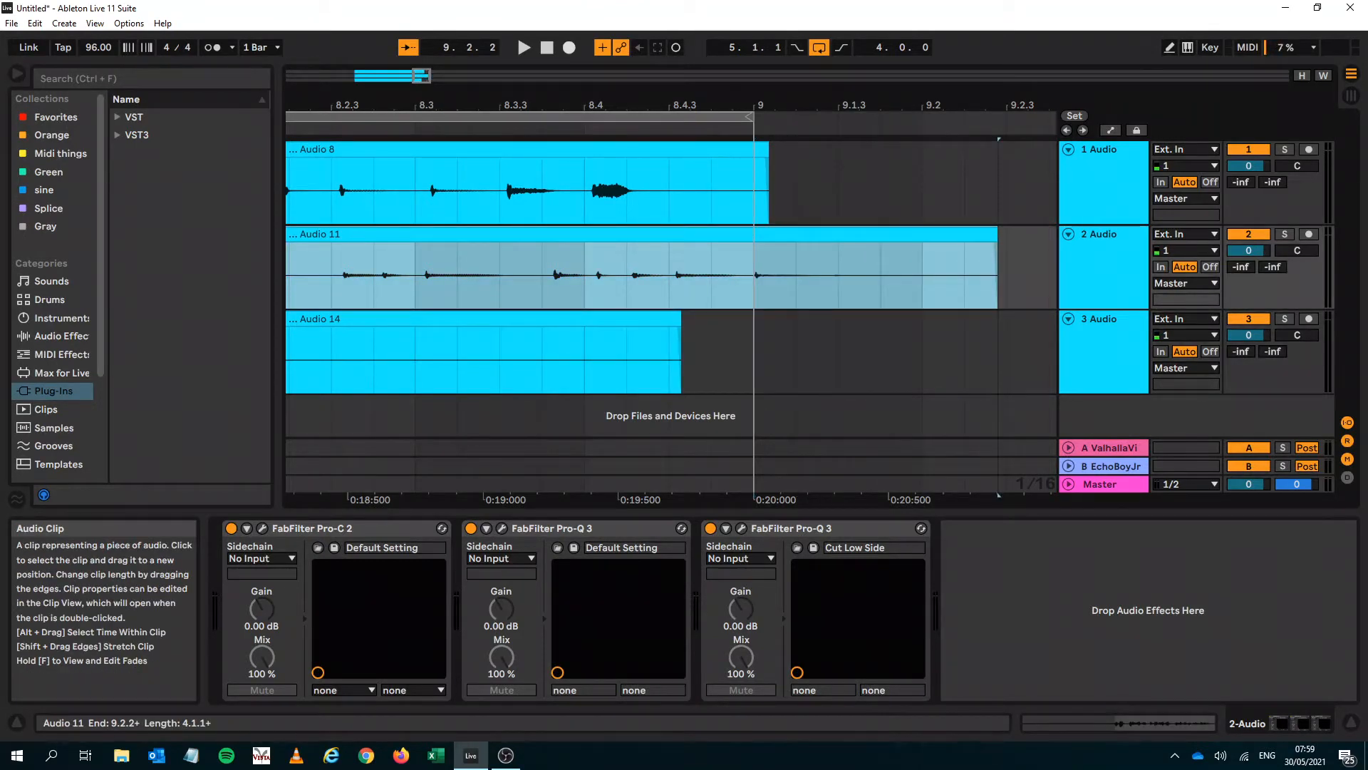
left_click(767, 149)
left_click_drag(755, 185, 768, 185)
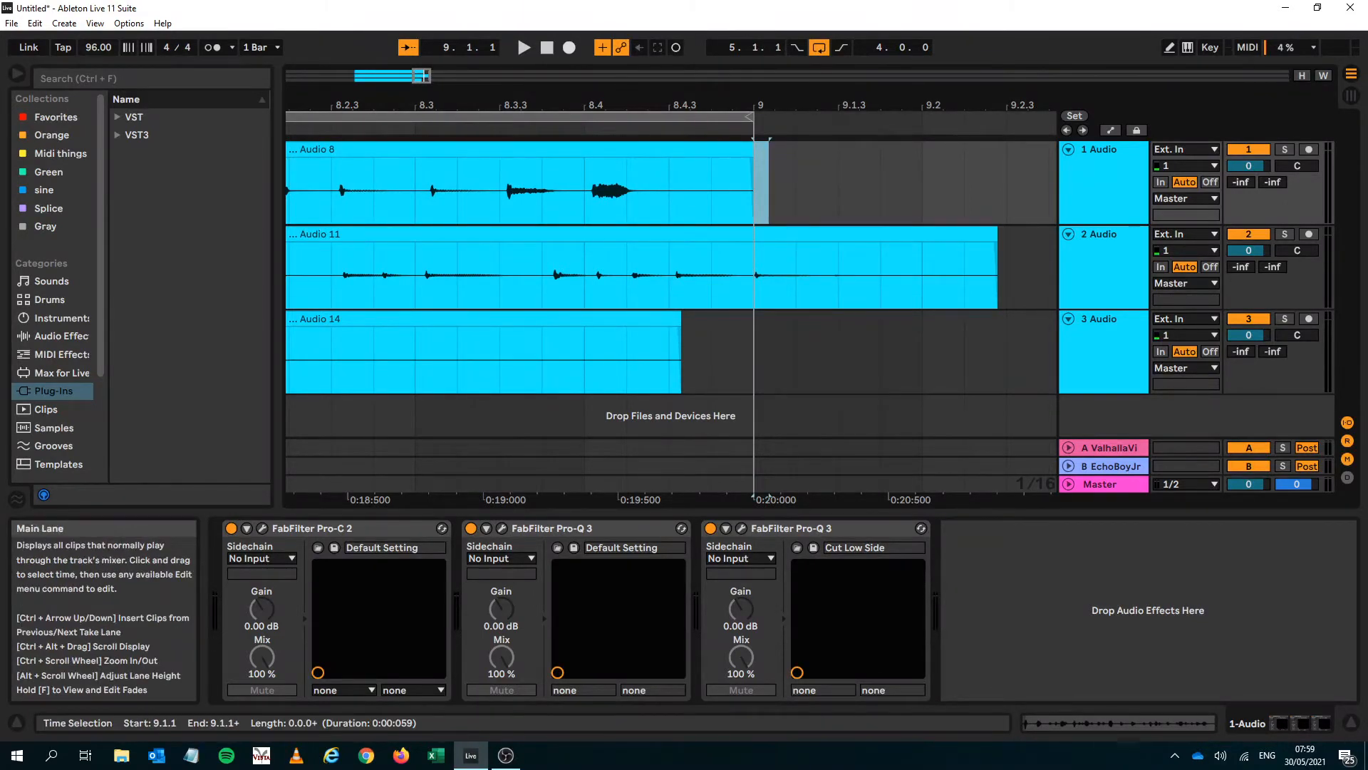
left_click_drag(996, 234, 754, 233)
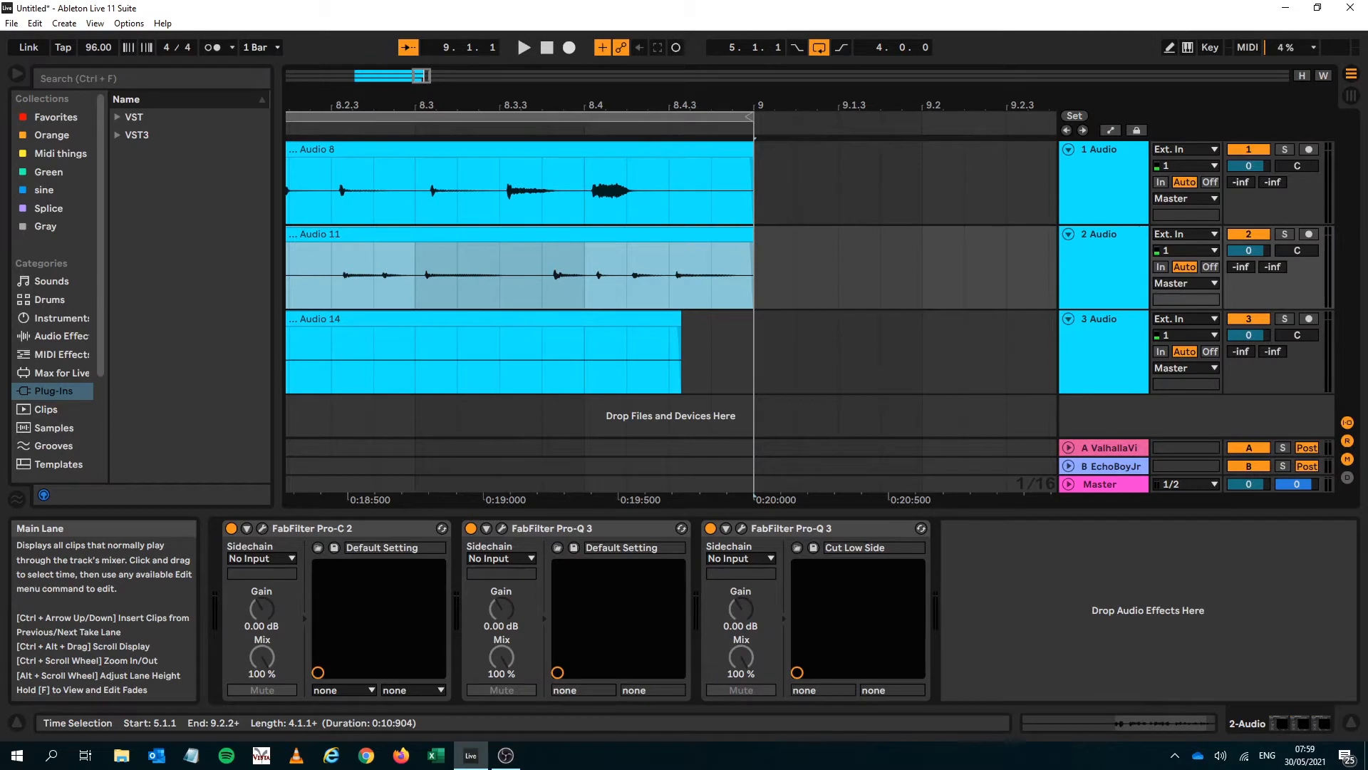
Consolidate the bar 5 to 9 loop region into one full-length clip on each of the three audio tracks
left_click(745, 116)
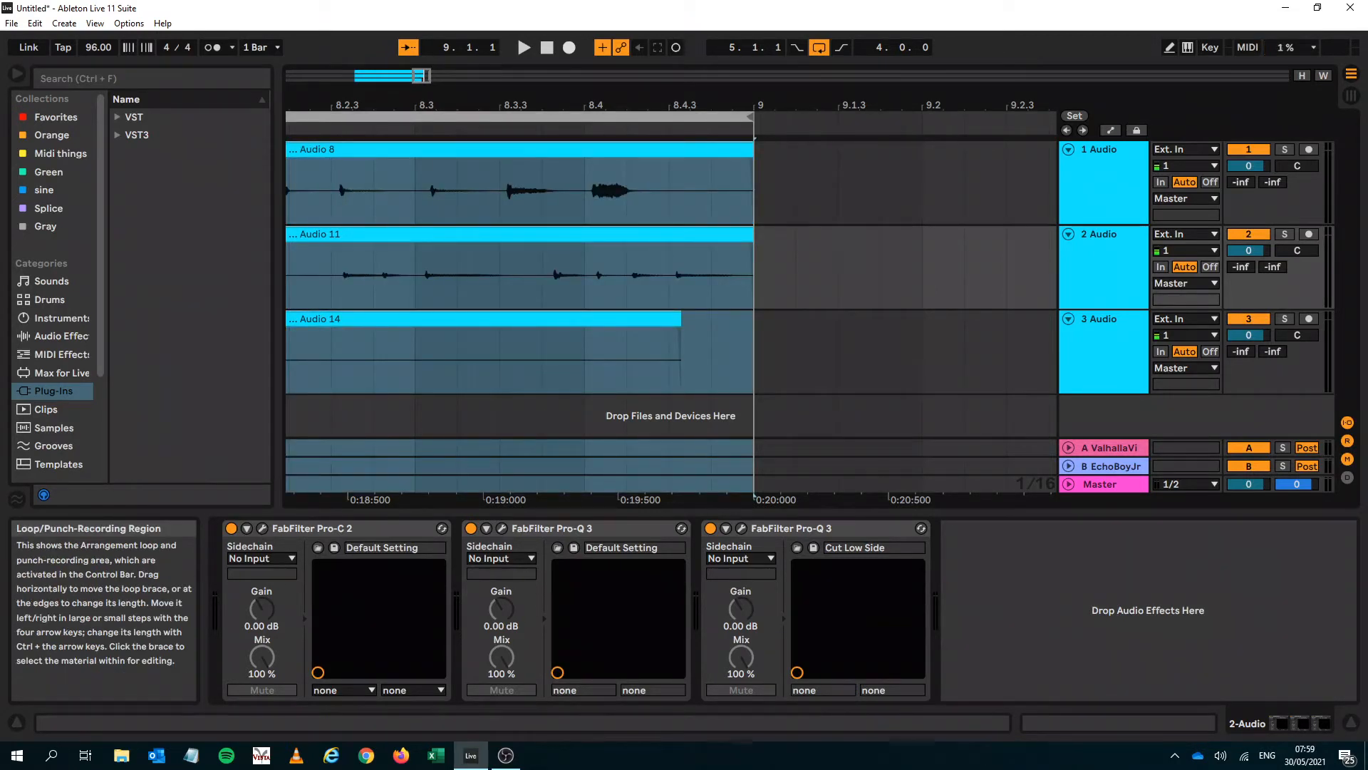
key("ctrl+j")
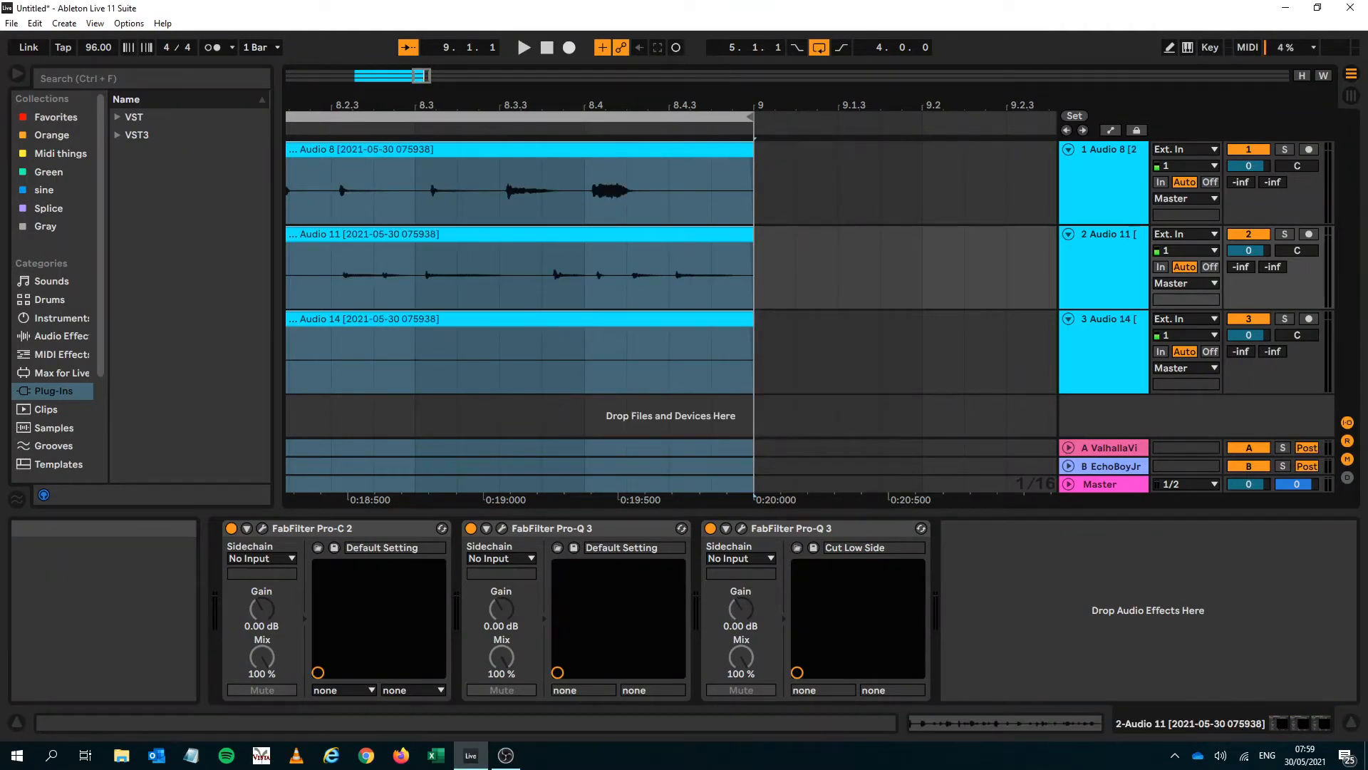
left_click_drag(627, 105, 612, 22)
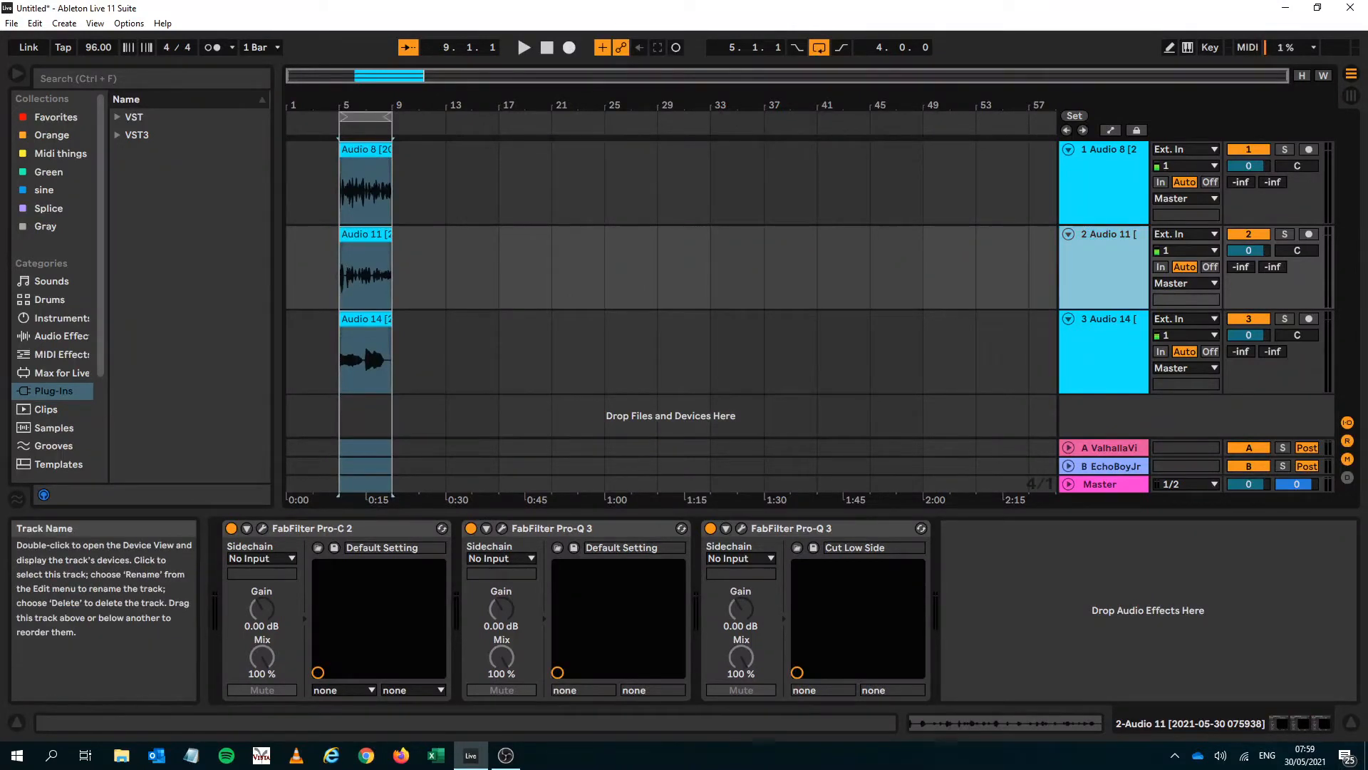
Fold the Audio 11 and Audio 14 tracks, leaving the Audio 8 track unfolded
left_click(1069, 234)
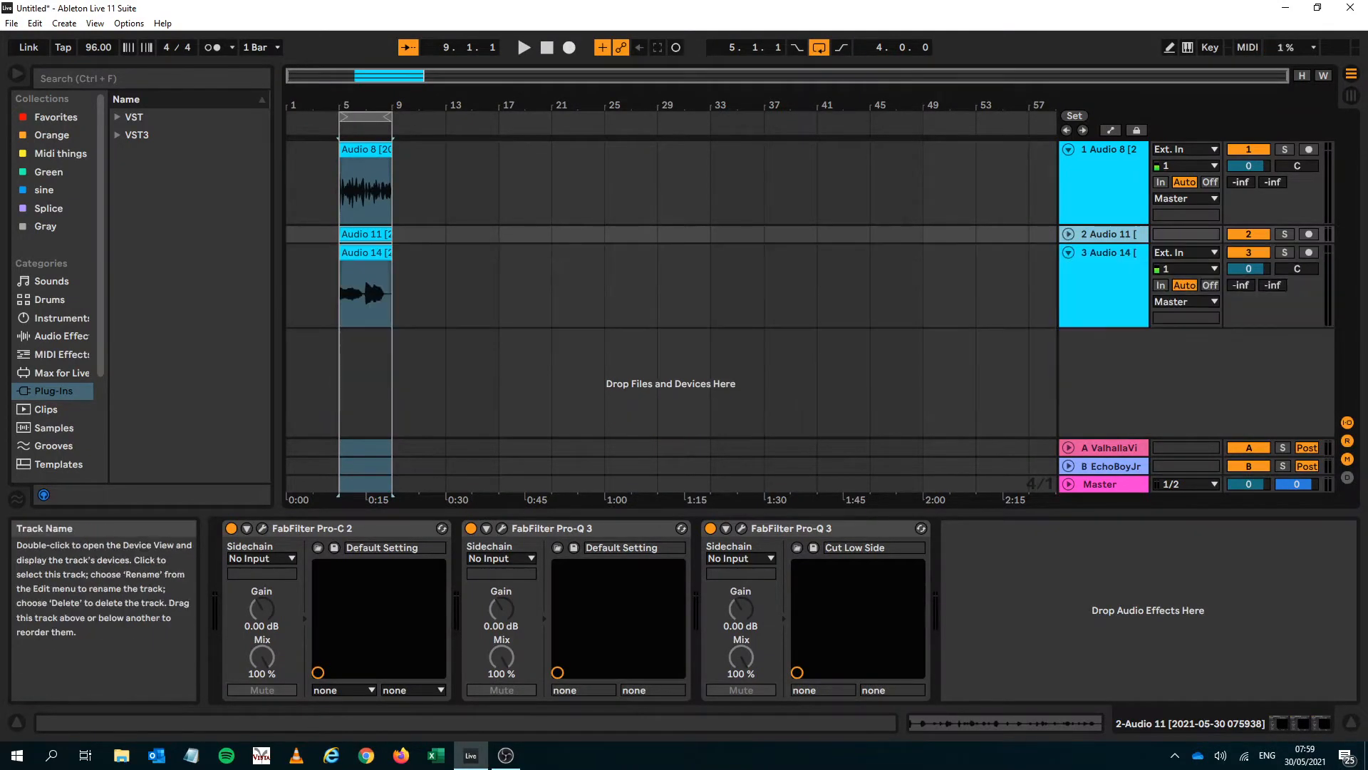
left_click(1105, 268)
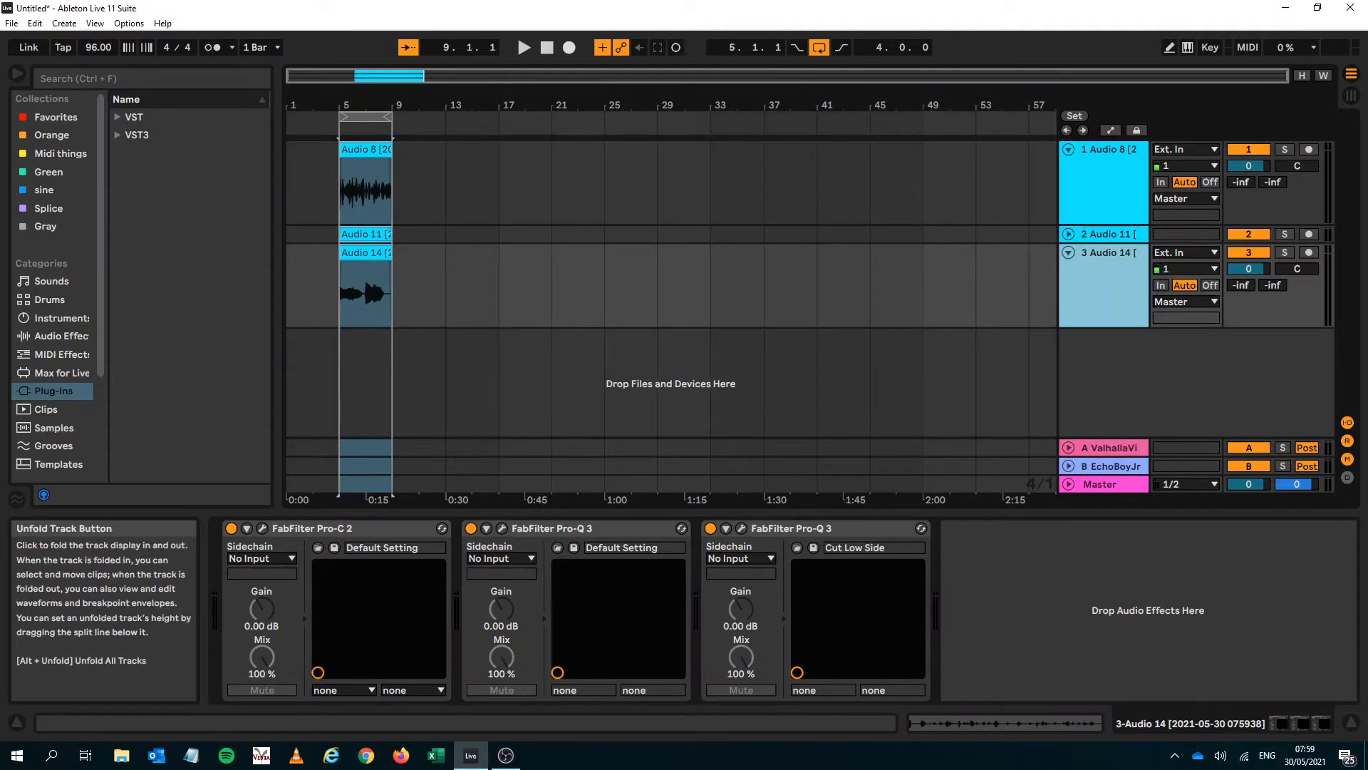
left_click(1068, 252)
Convert the drums of the Audio 8 clip to a new MIDI track
left_click(1106, 178)
right_click(1106, 177)
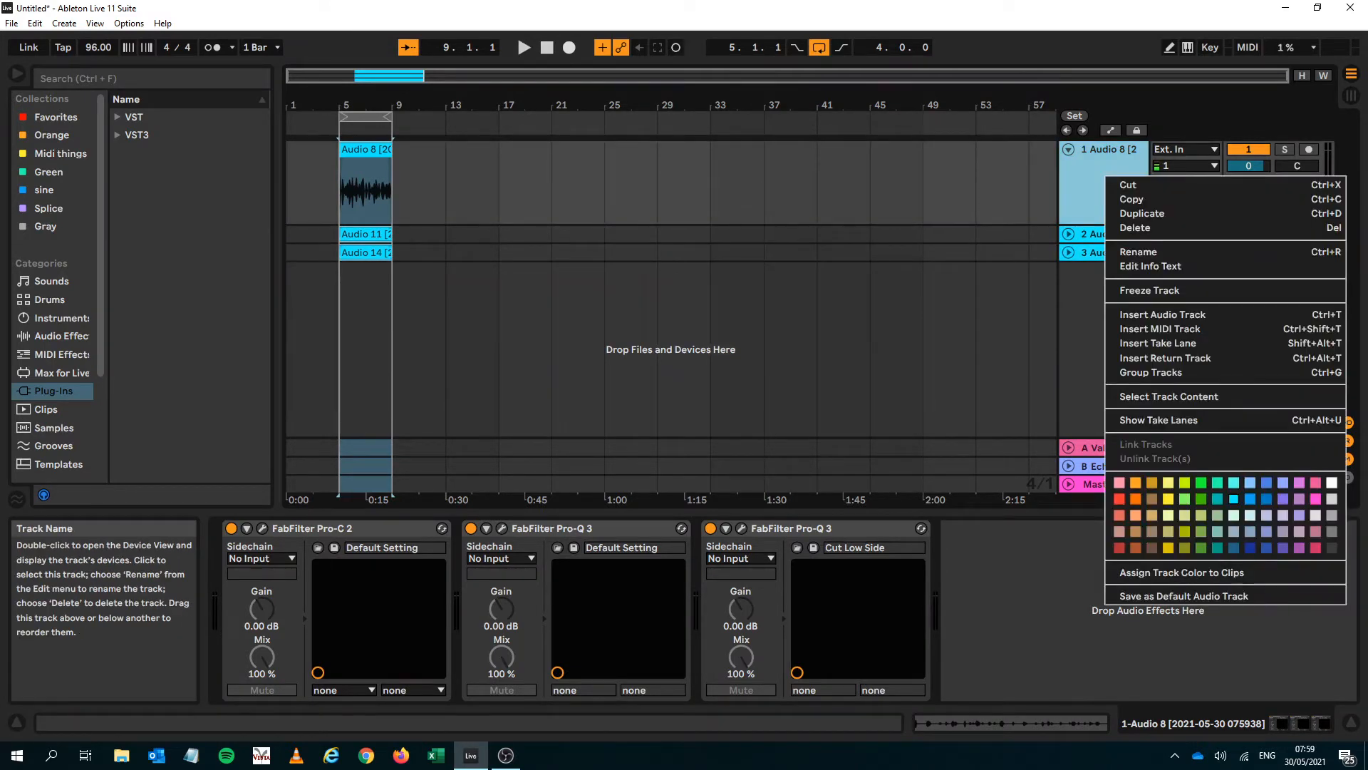
left_click(366, 149)
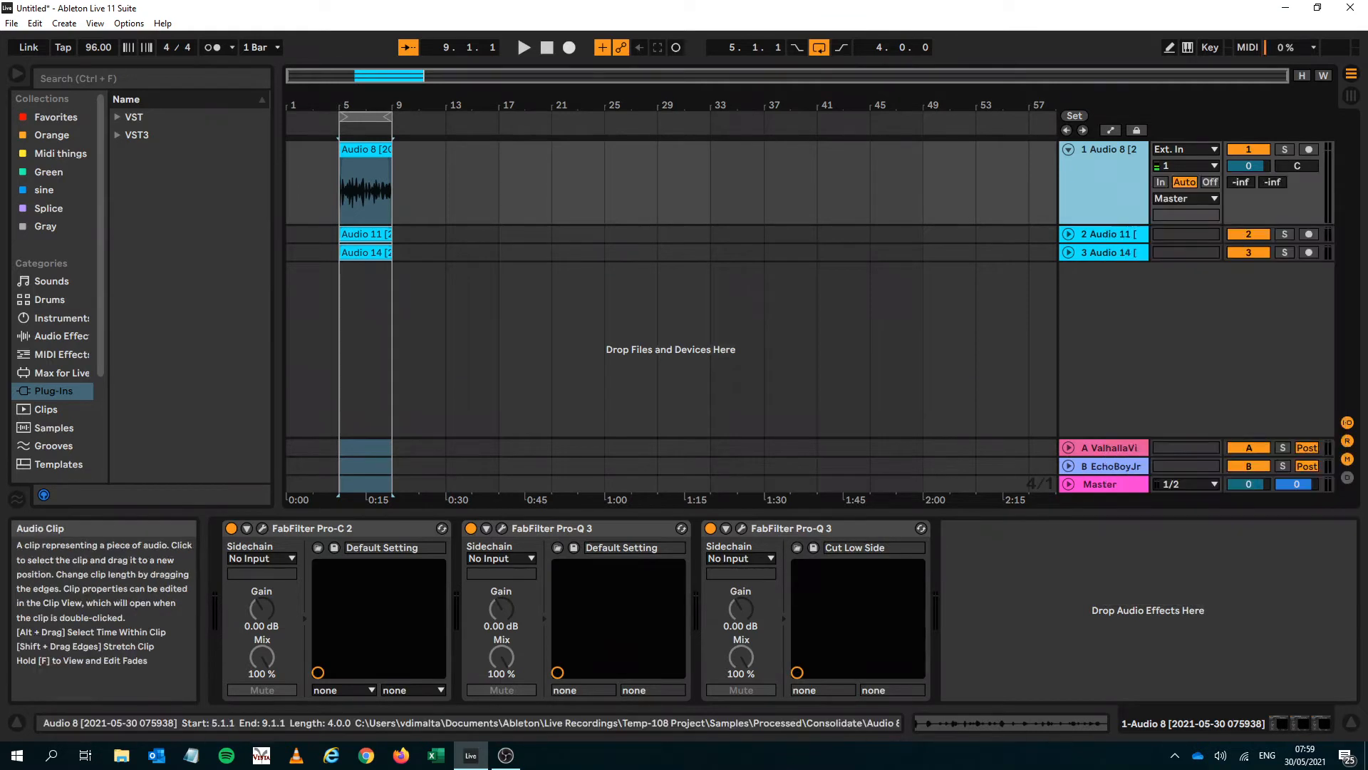
left_click(366, 150)
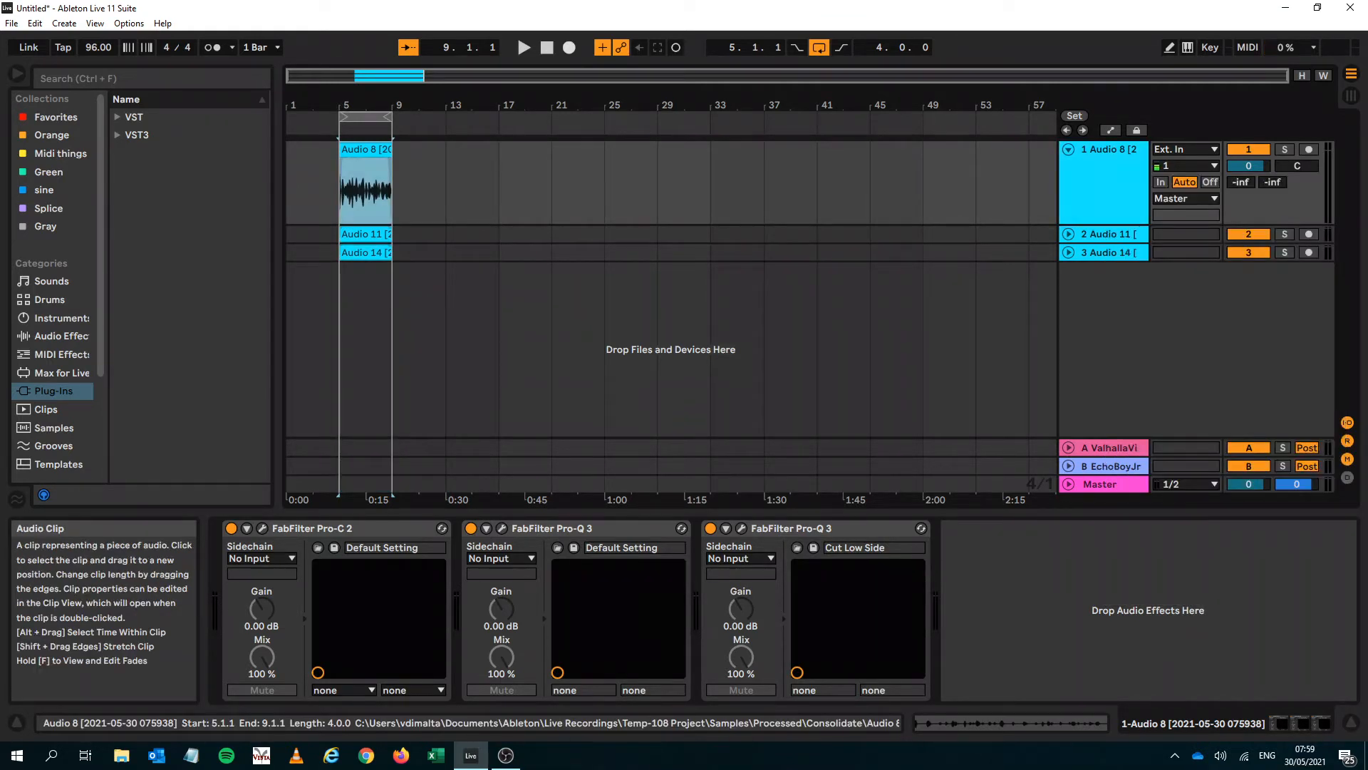
right_click(365, 152)
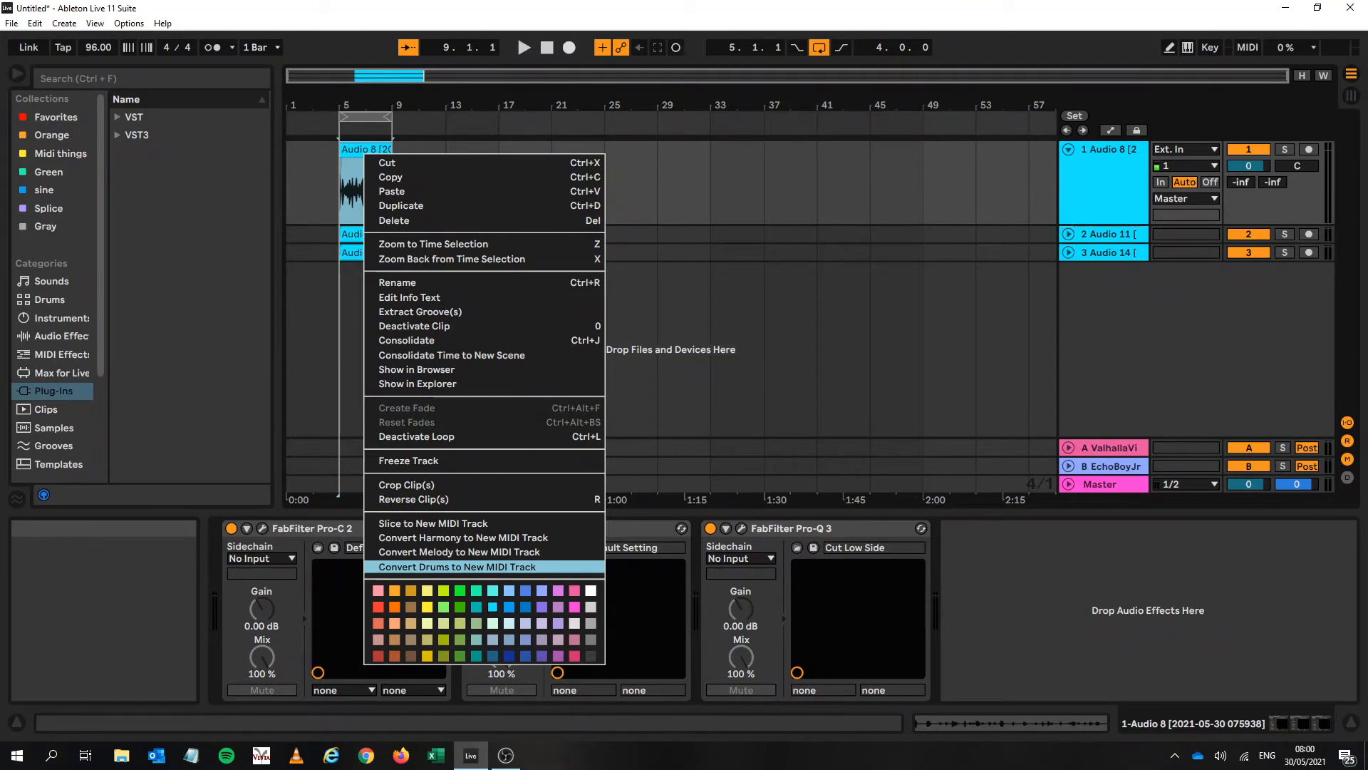
left_click(456, 567)
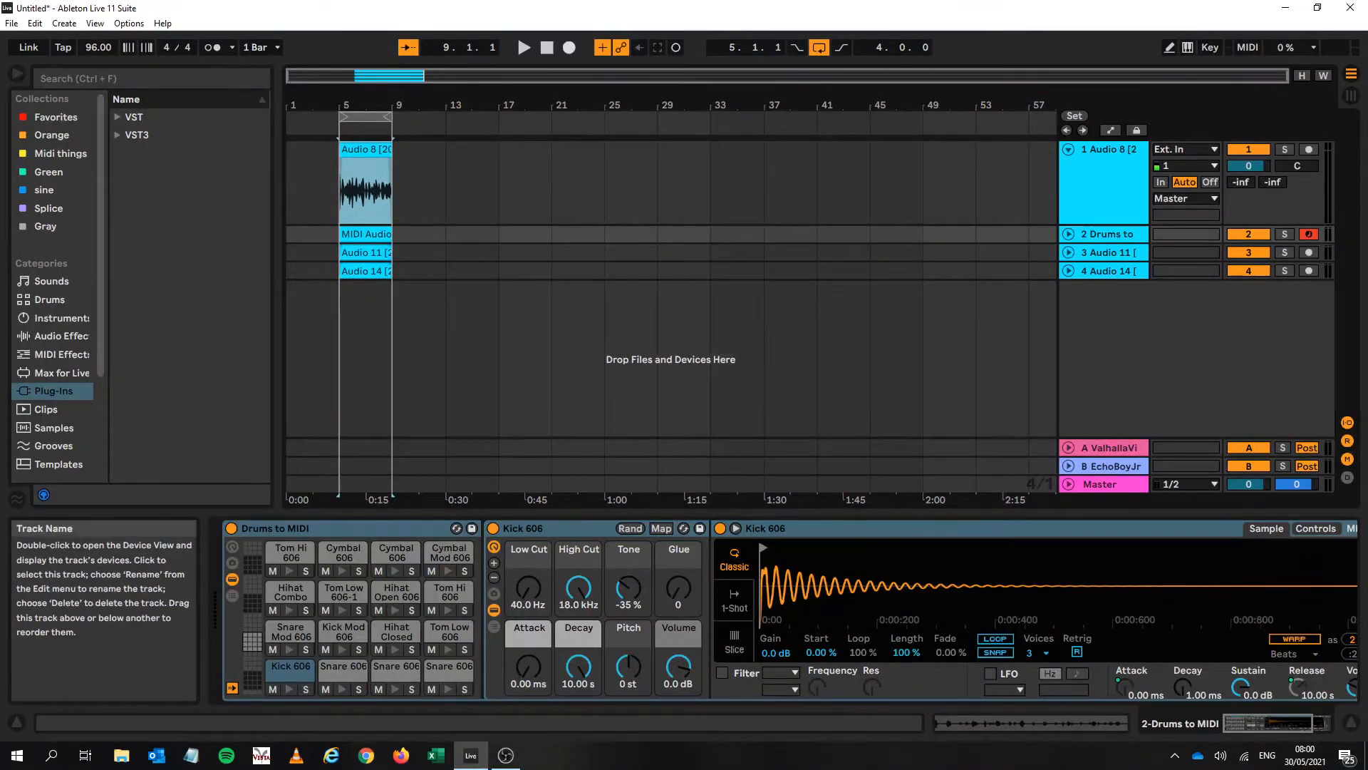
Unfold and solo the new Drums to MIDI track and play its converted clip
left_click(1068, 233)
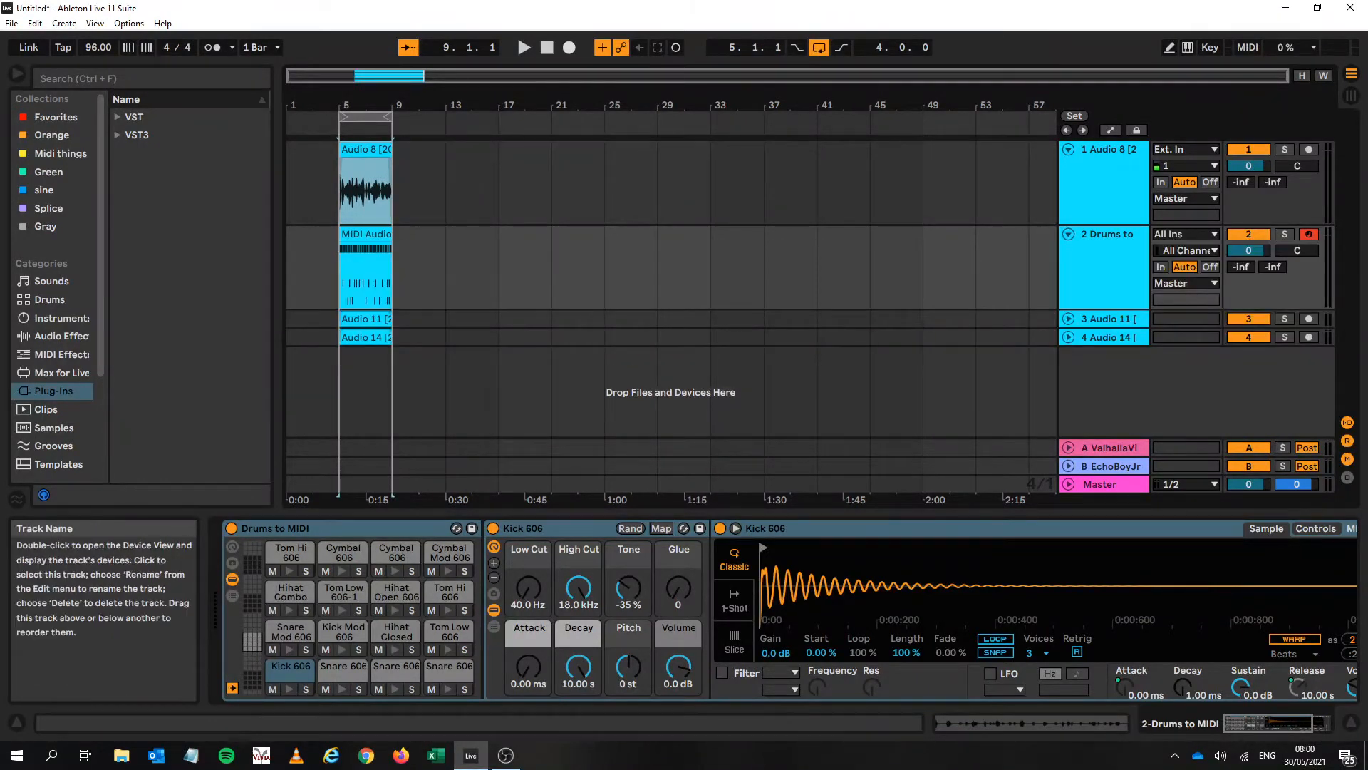
left_click(1106, 238)
left_click(1284, 234)
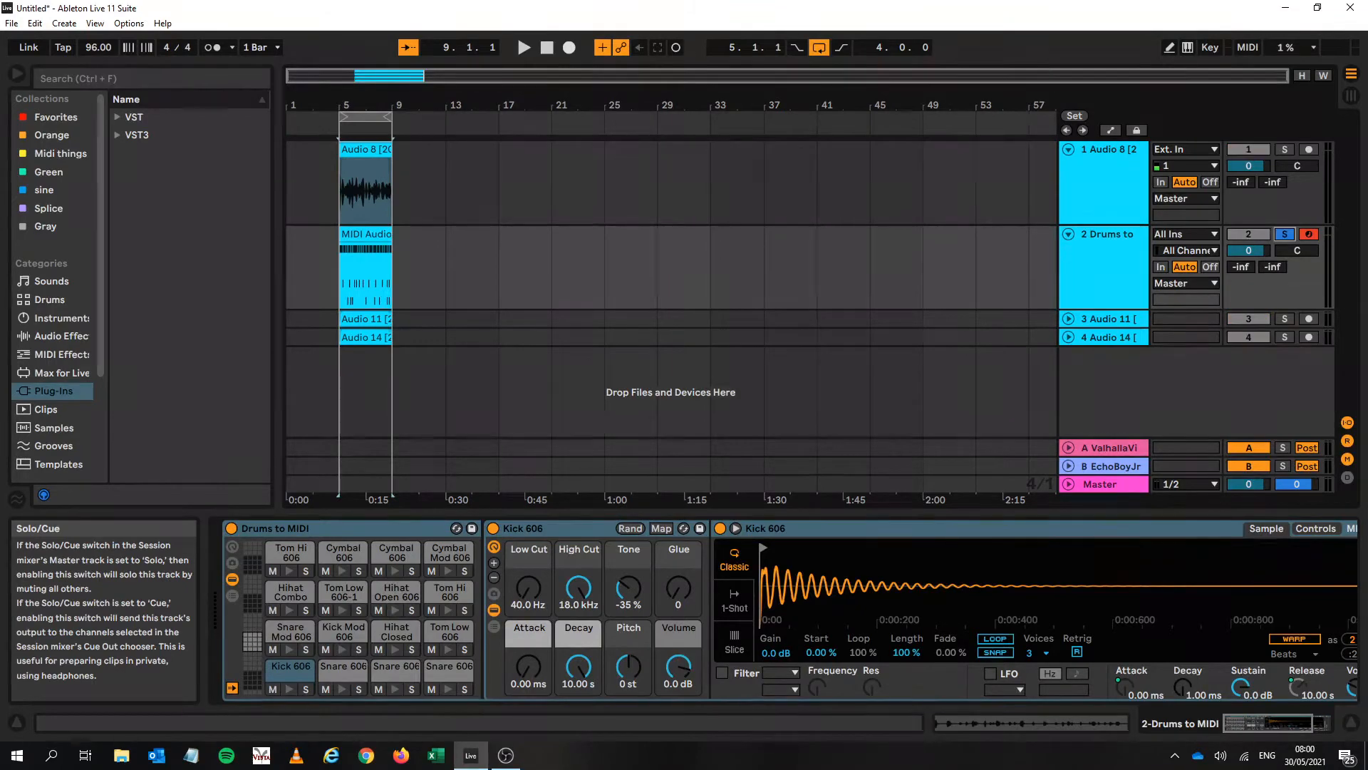
left_click(366, 234)
key("space")
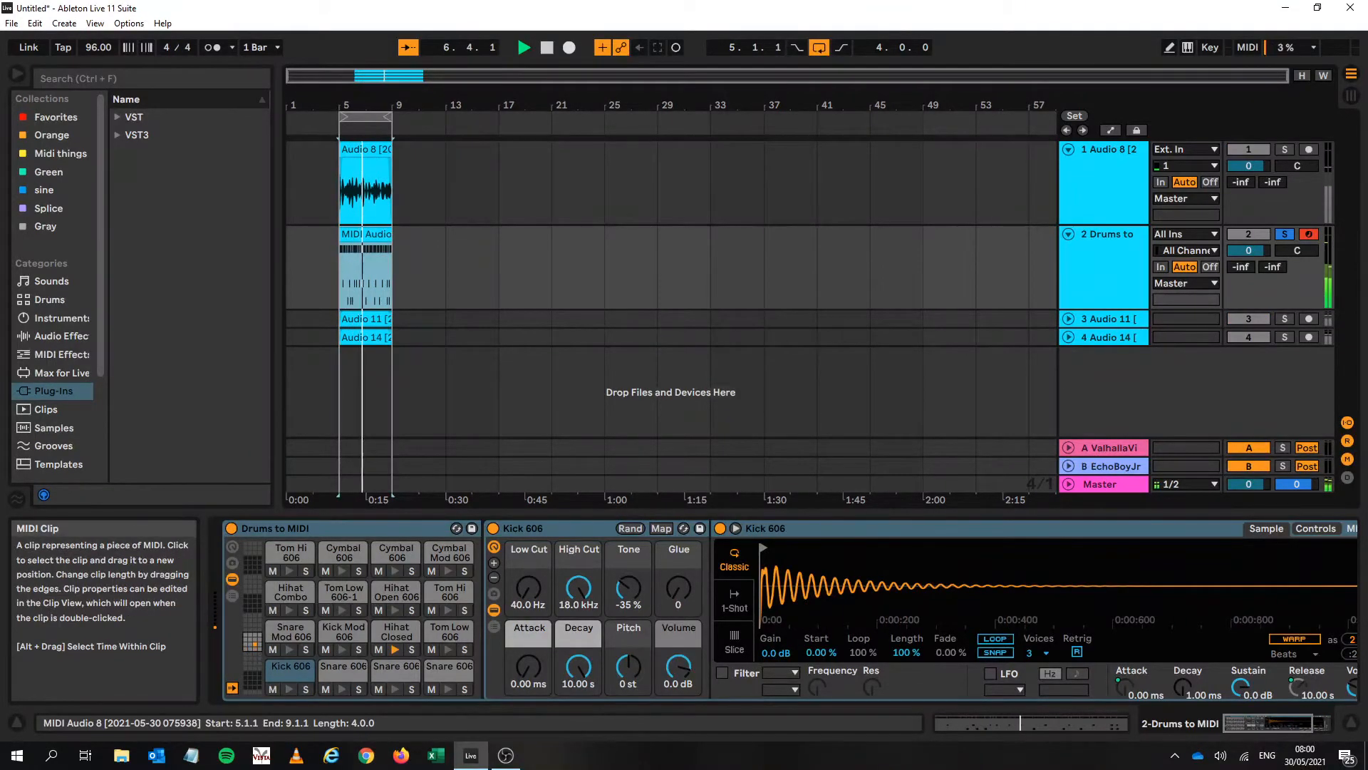
Open the drum MIDI clip in an enlarged note editor, fold it to the used rows, and play it
key("shift+Tab")
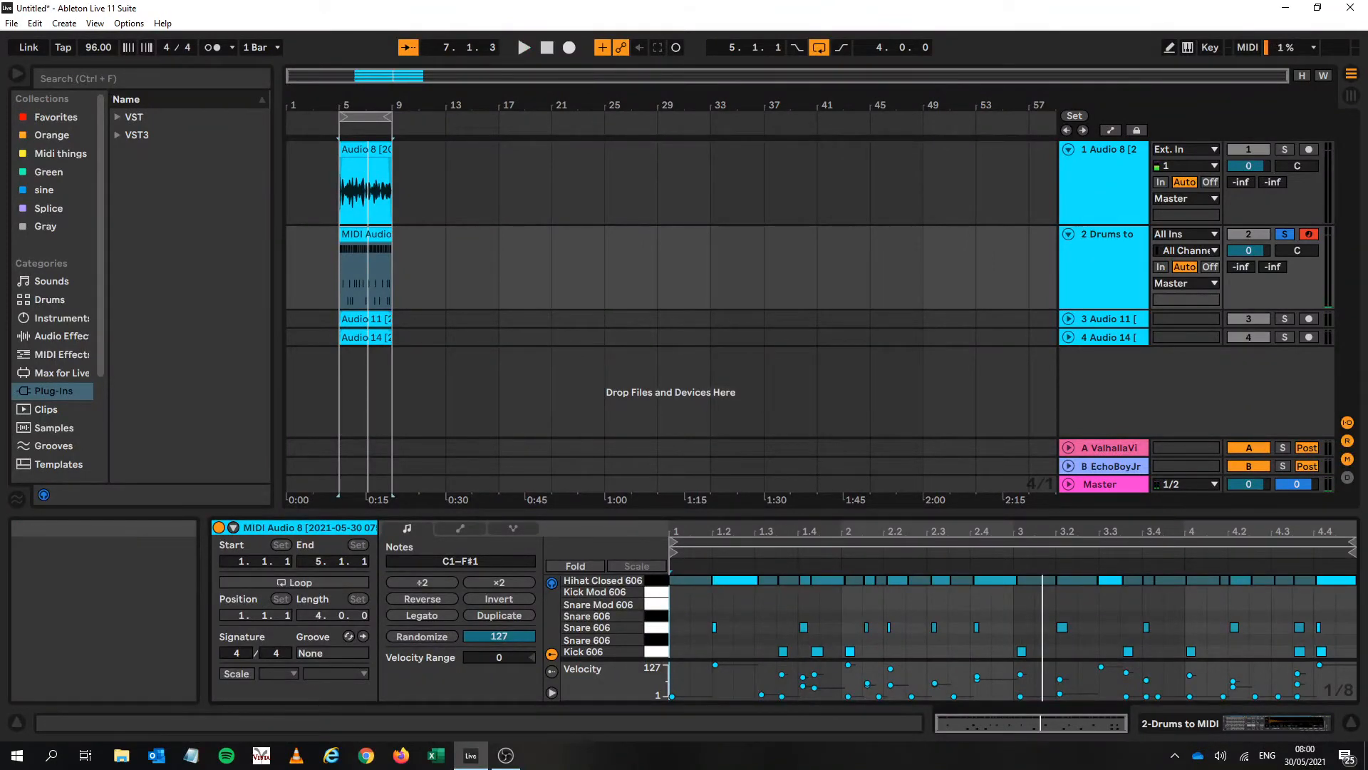
left_click_drag(670, 512, 670, 278)
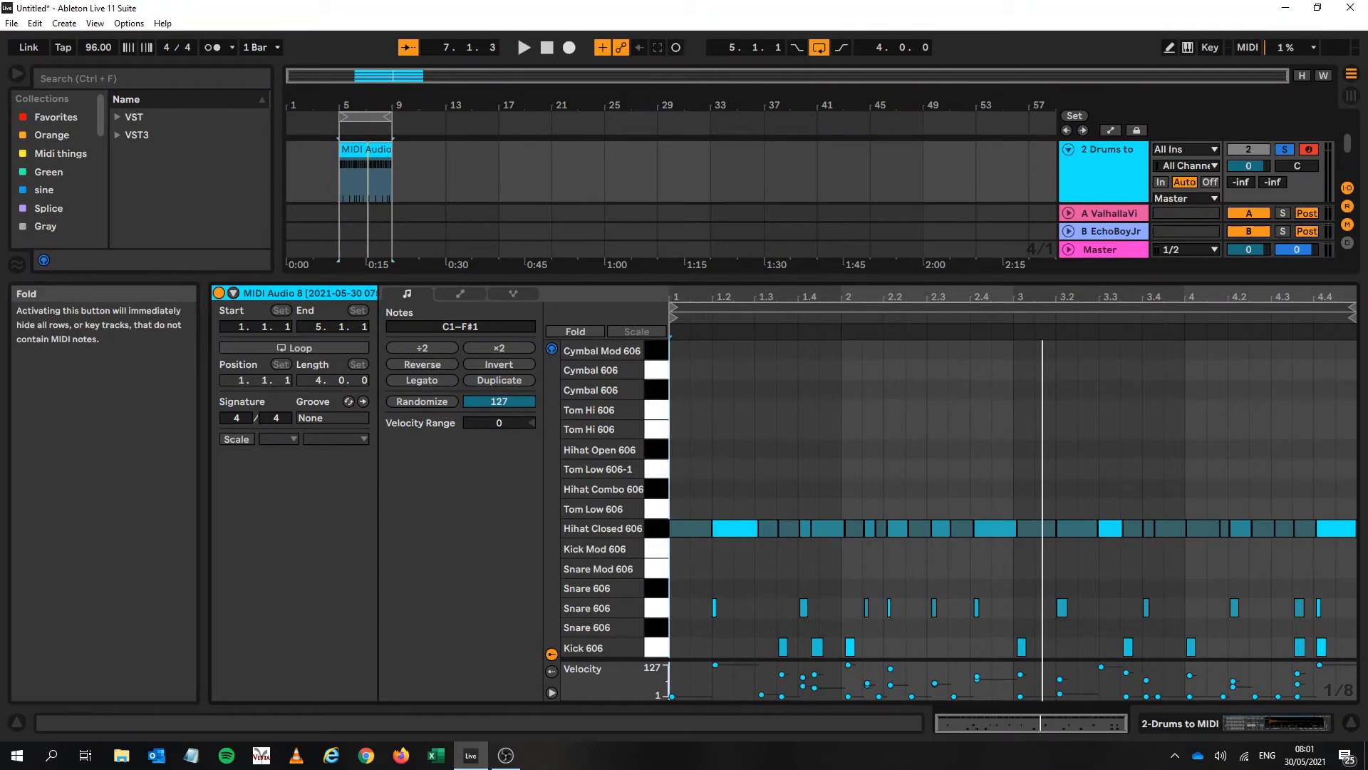
left_click(575, 331)
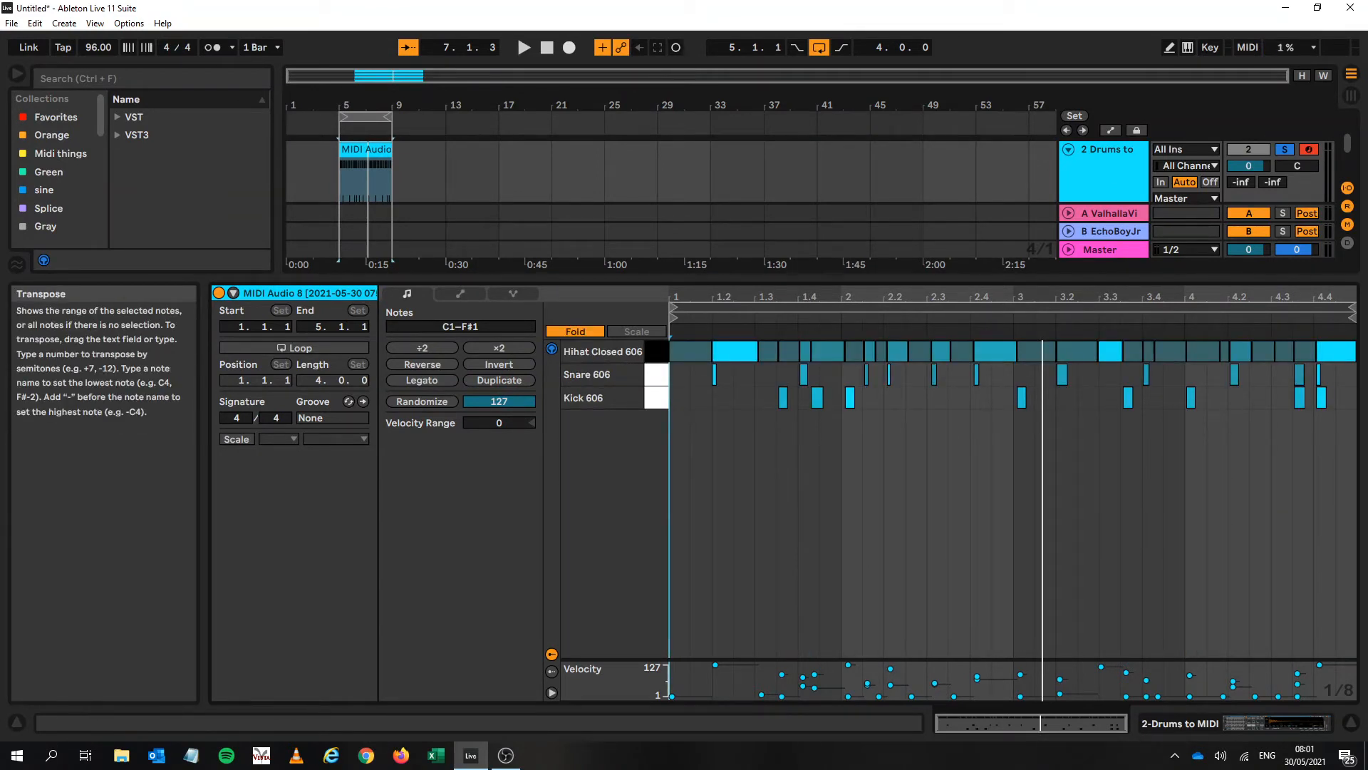
key("space")
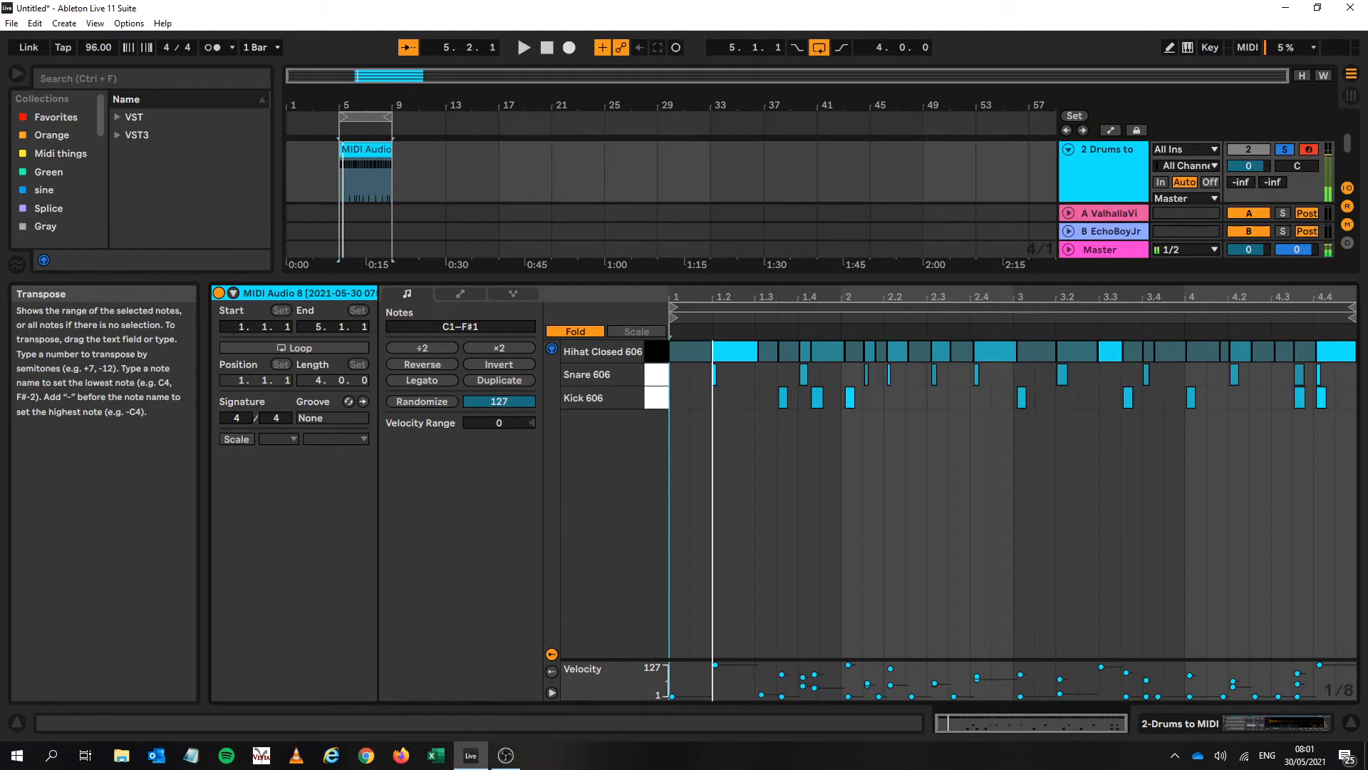
Copy the Kick 606 note near 1.3 to the very start of bar 1 and play the clip
left_click(782, 397)
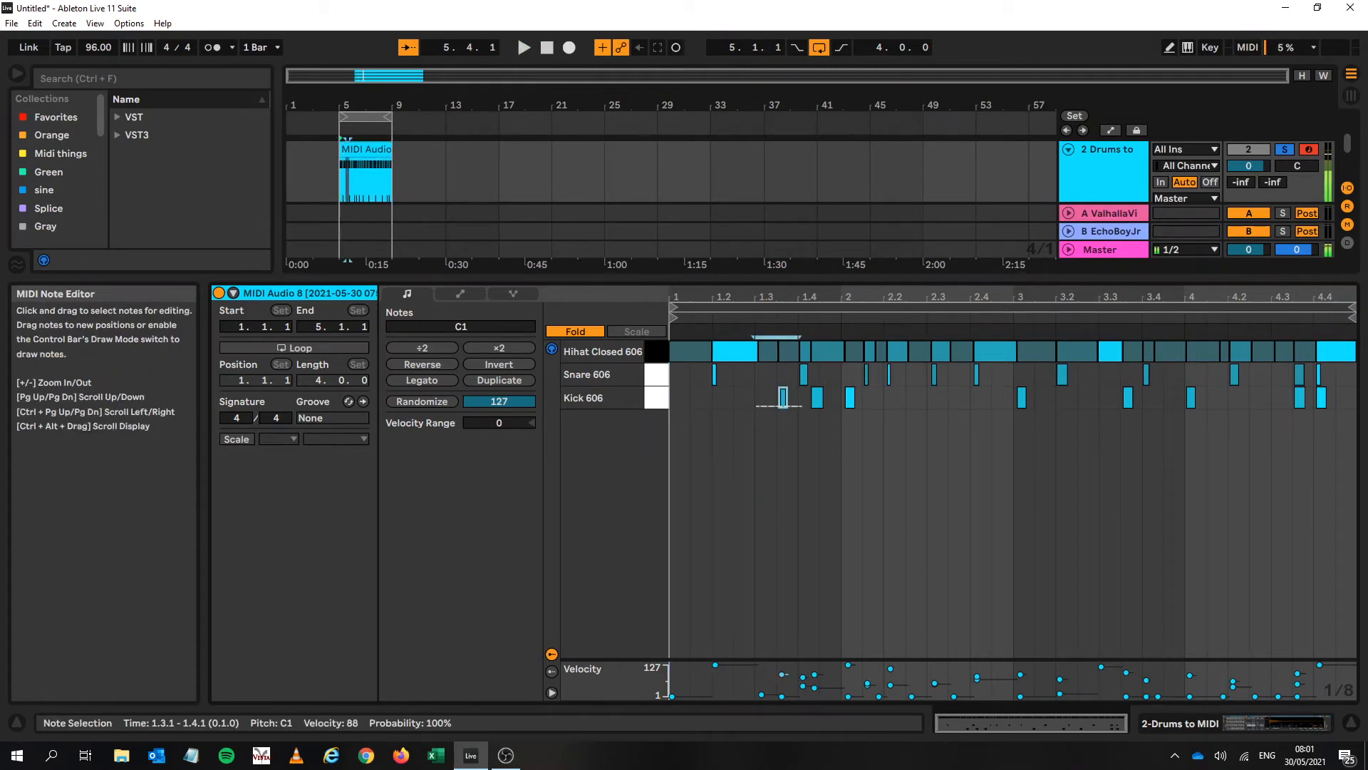
left_click(672, 456)
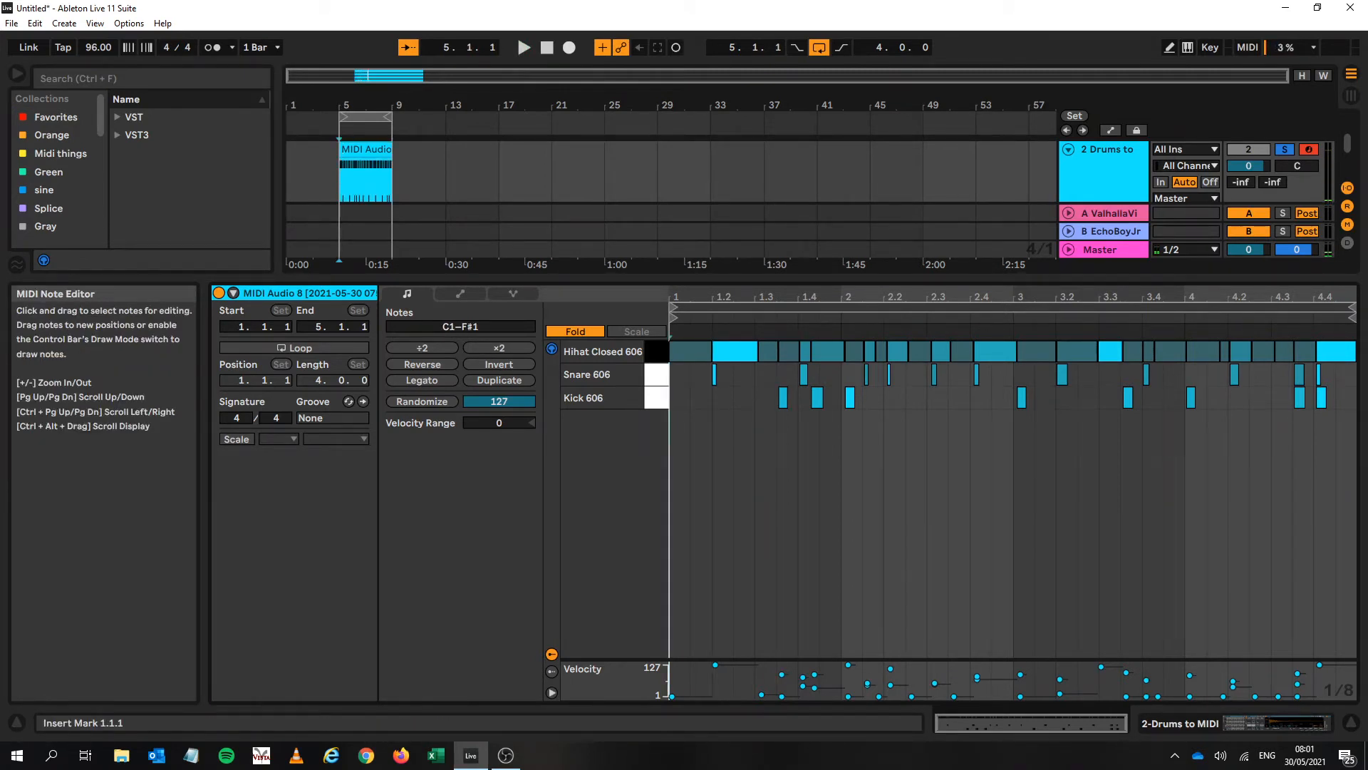
key("ctrl+v")
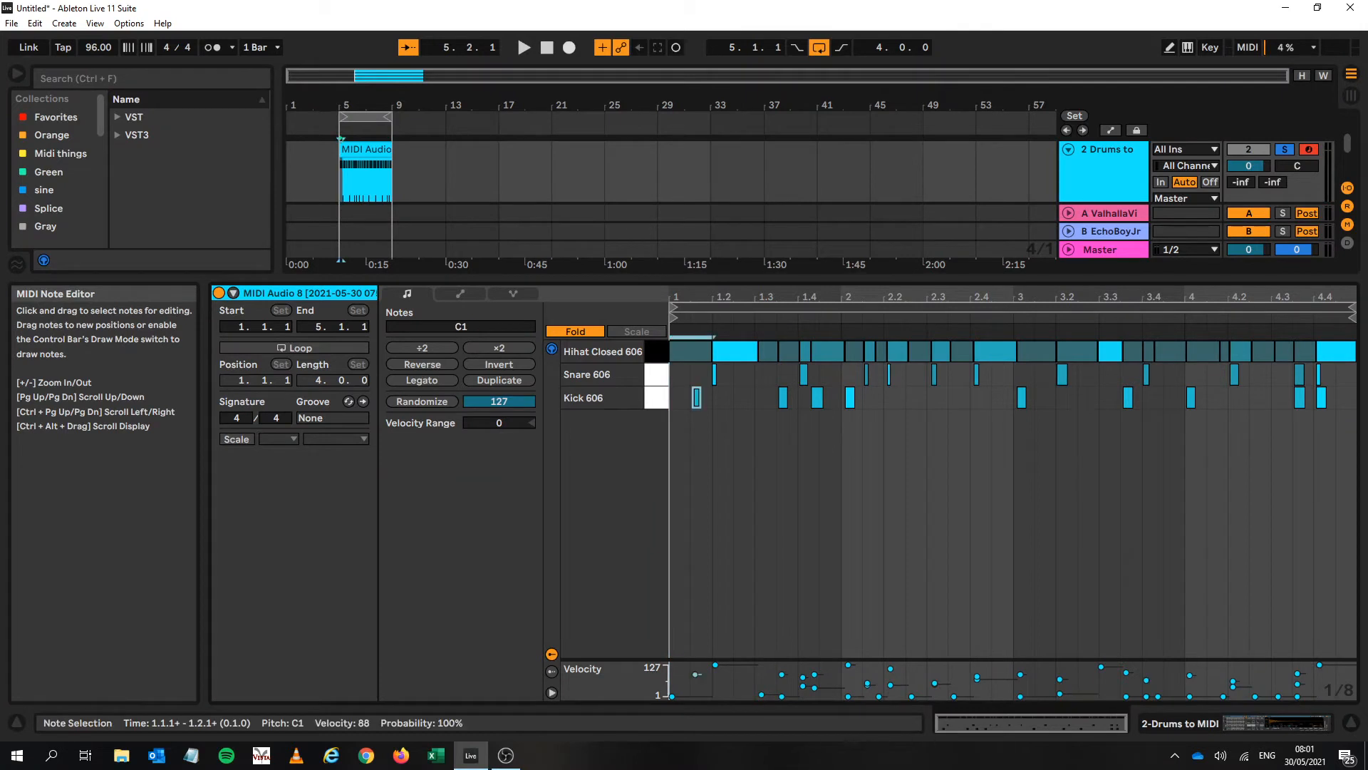
left_click_drag(697, 398, 674, 397)
key("space")
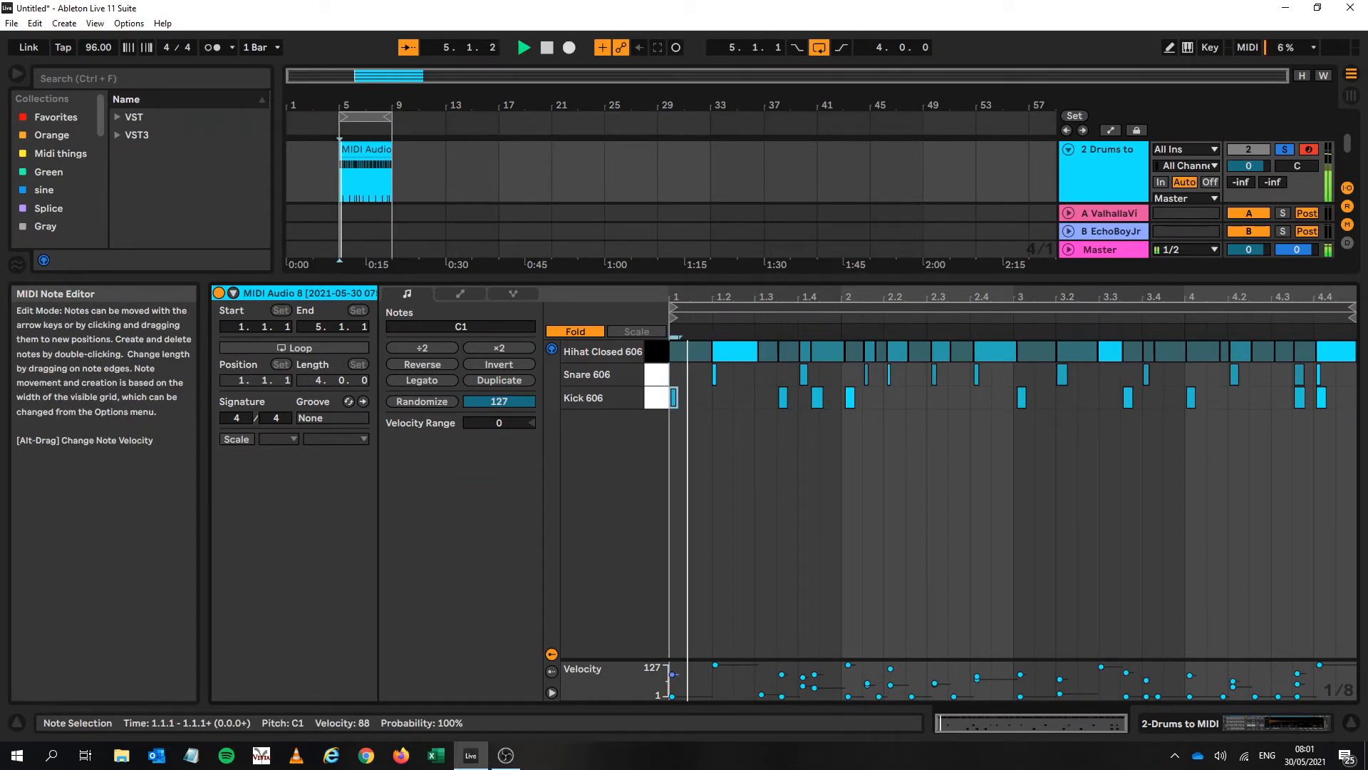
Nudge the Kick 606 notes at the starts of bars 2, 3 and 4 and at 4.4 slightly earlier, then play the clip
key("space")
left_click_drag(850, 398, 846, 398)
left_click_drag(1022, 397, 1017, 397)
left_click_drag(1192, 397, 1189, 397)
left_click_drag(1322, 398, 1319, 397)
key("space")
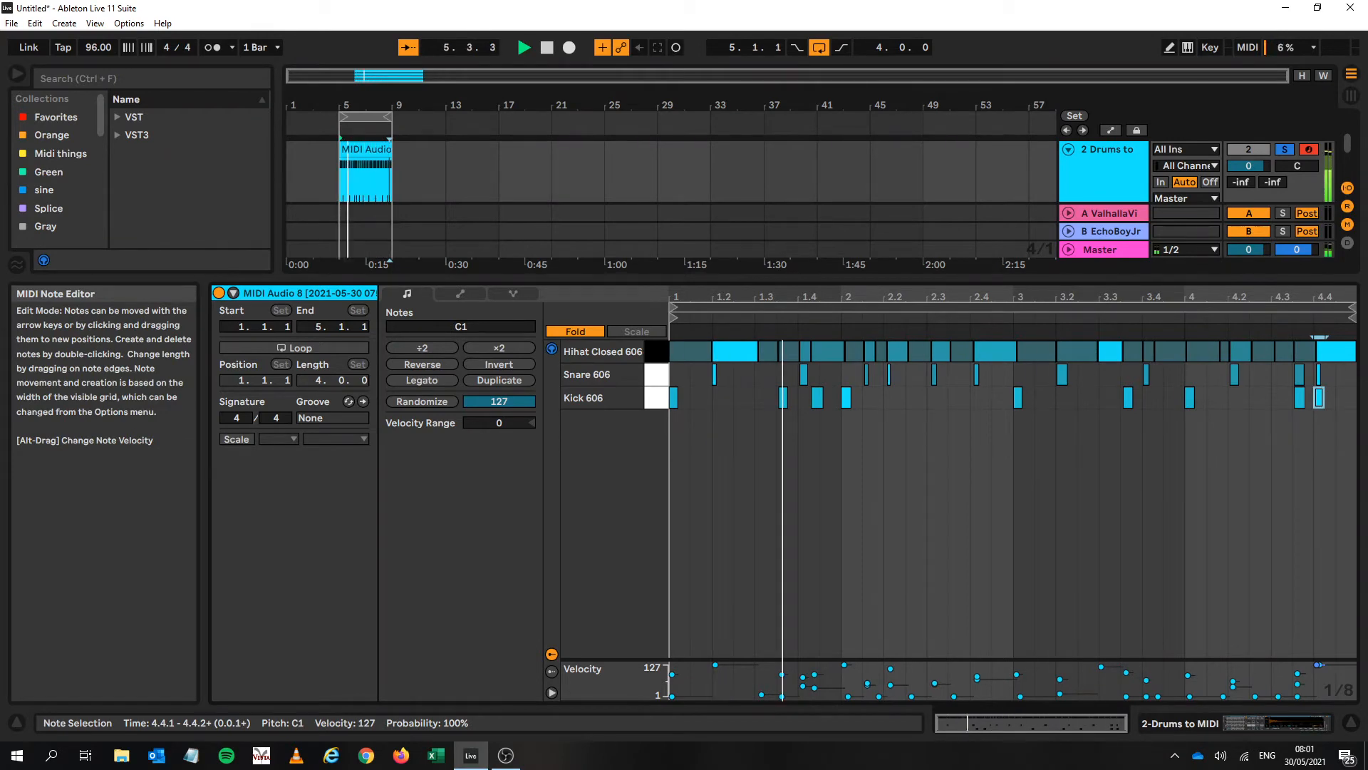
Show all drum rows, move the last two snare hits of bar 4 to Snare Mod 606, and delete the kick at 4.4
left_click(575, 331)
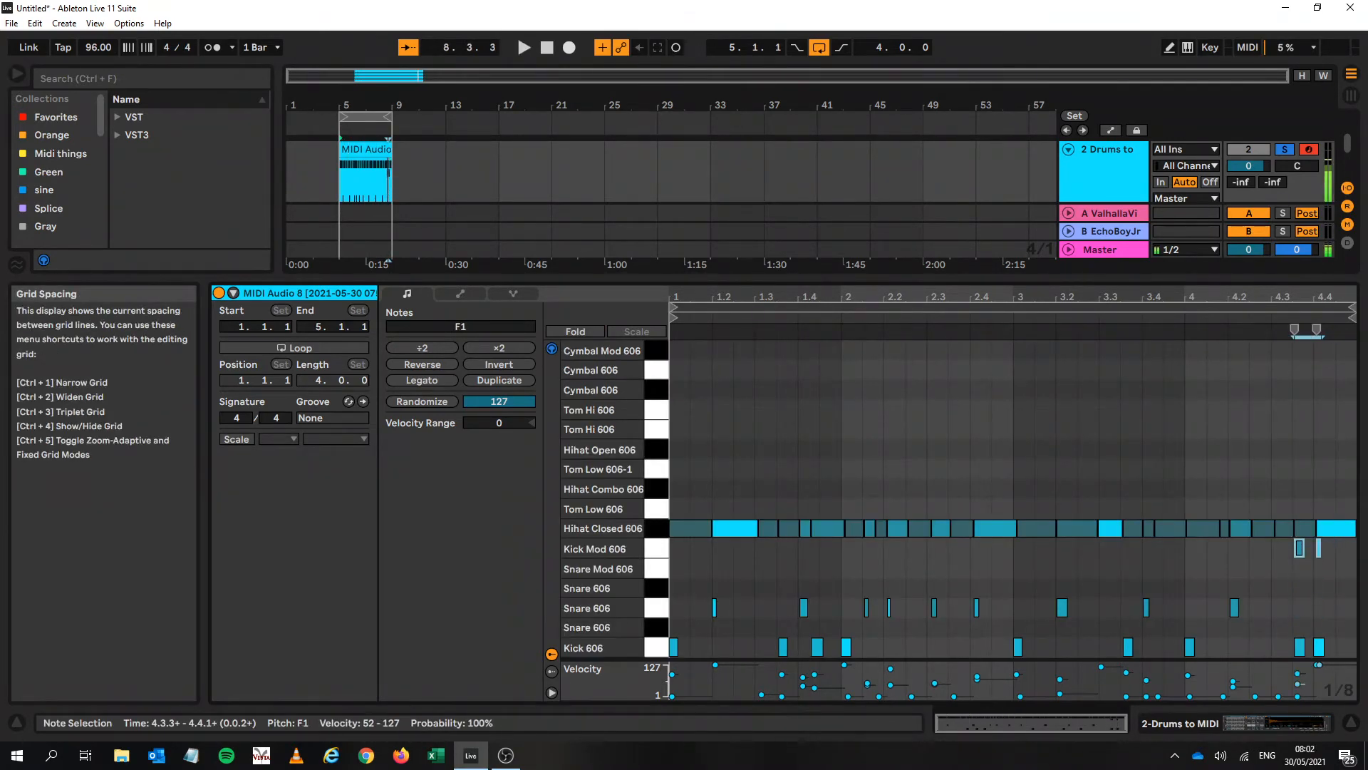
left_click(1212, 332)
key("space")
left_click(1319, 647)
key("Delete")
left_click(1212, 332)
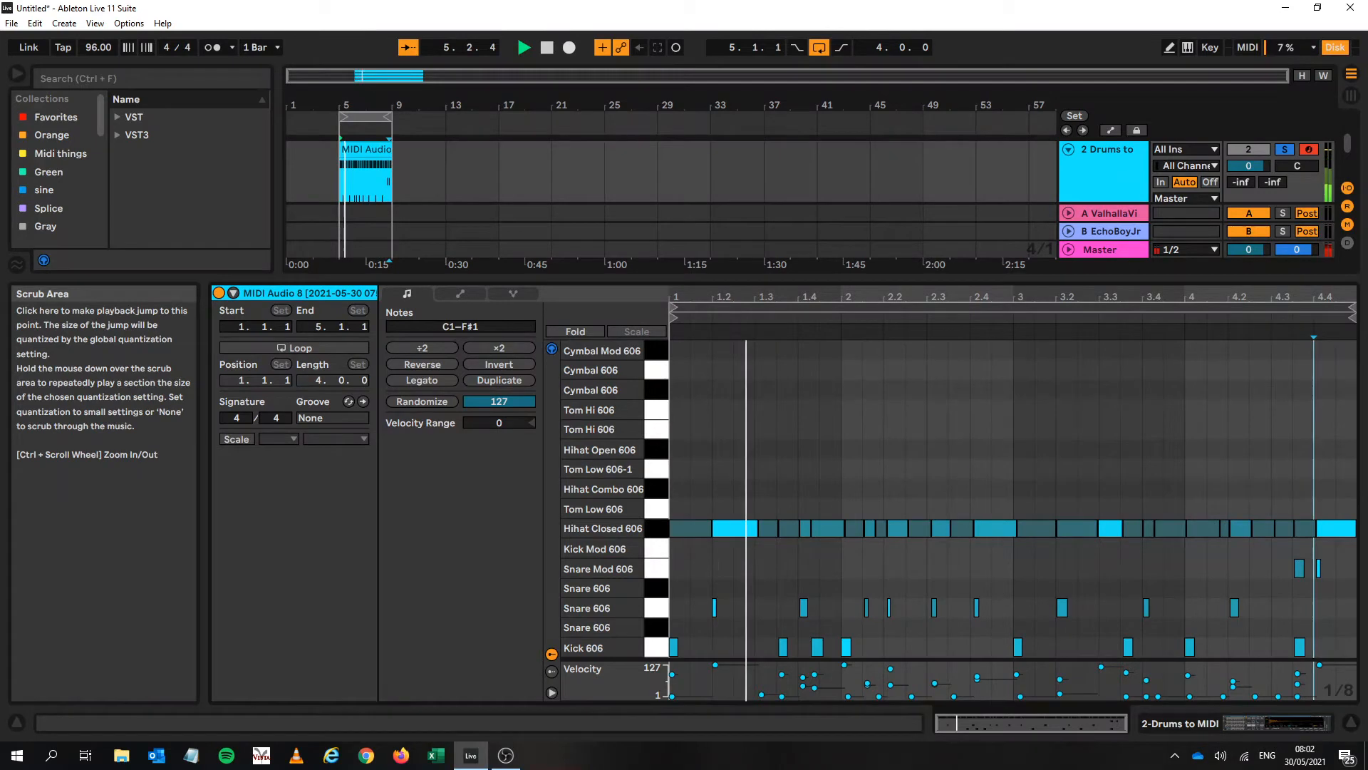
Replace the Snare 606 hits in bar 2 with a duplicate of bar 1's Snare 606 hits and play the result
key("space")
key("Delete")
left_click_drag(998, 602, 659, 612)
key("ctrl+d")
key("space")
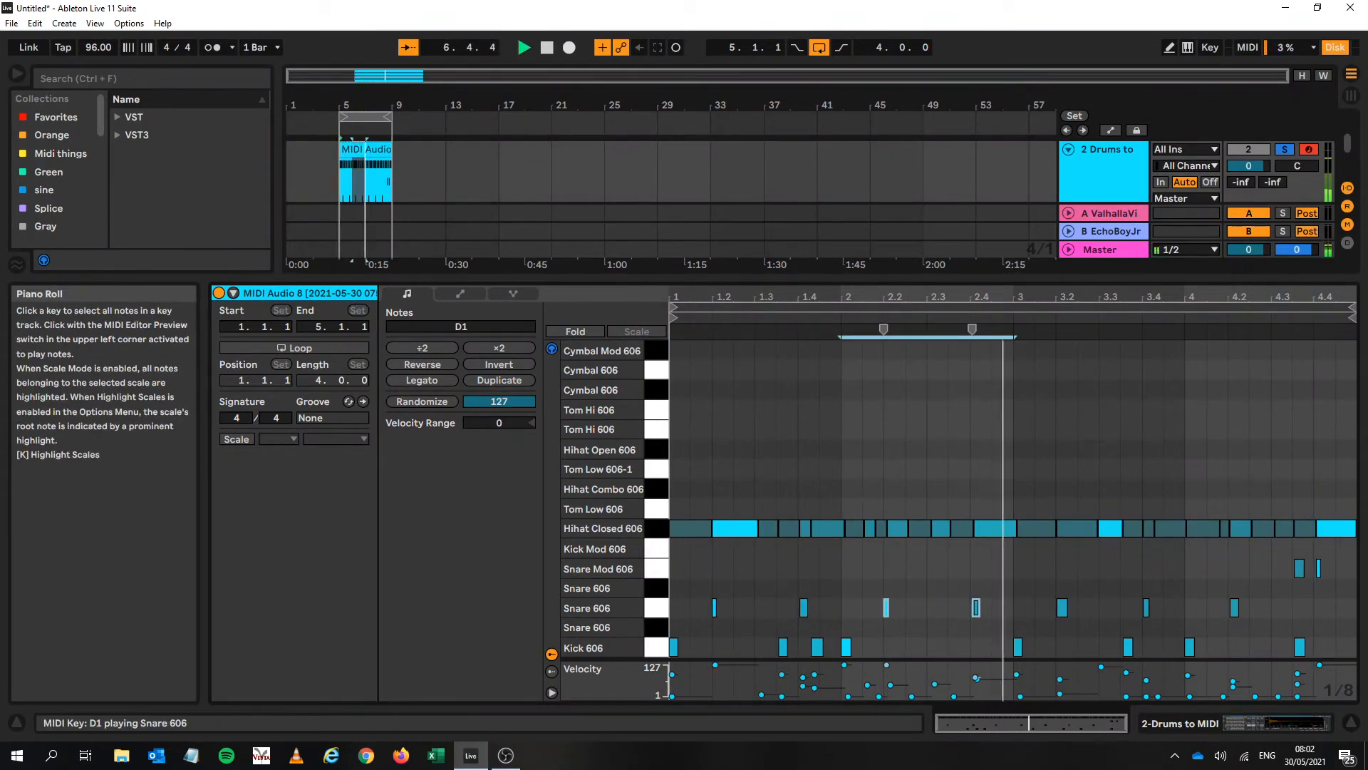
Try to duplicate bar 1's Hihat Closed 606 notes into the following bars and undo the duplicates
key("space")
left_click_drag(849, 473, 670, 534)
key("Delete")
key("ctrl+d")
key("ctrl+d")
key("ctrl+z")
key("ctrl+z")
Shorten the last Hihat Closed 606 note of bar 1 so it ends before bar 2
left_click(828, 528)
left_click_drag(830, 297, 827, 367)
left_click_drag(927, 528, 901, 528)
left_click_drag(826, 297, 826, 214)
Duplicate bar 1's Hihat Closed 606 pattern three times to fill bars 2 to 4 and play the result
left_click_drag(846, 561, 671, 524)
key("ctrl+d")
key("ctrl+d")
key("ctrl+d")
key("space")
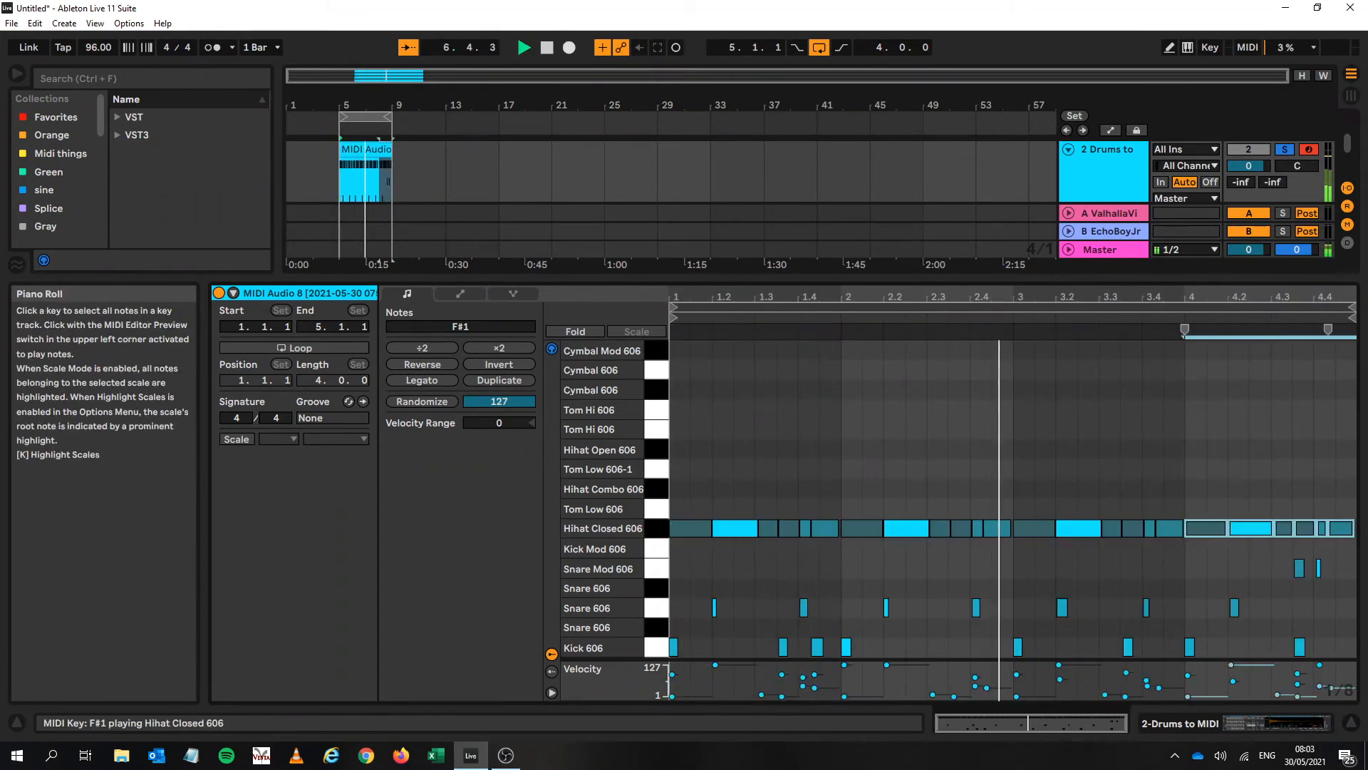
key("space")
left_click_drag(1276, 555, 1356, 579)
left_click(863, 566)
left_click_drag(925, 566, 843, 567)
left_click(842, 567)
left_click(971, 566)
Copy bar 4's two Snare Mod 606 hits to the same position in bar 2 and delete the Snare 606 note at 2.4
left_click_drag(1352, 578, 1188, 563)
key("ctrl+c")
left_click(843, 568)
key("ctrl+v")
key("space")
left_click(975, 608)
key("Delete")
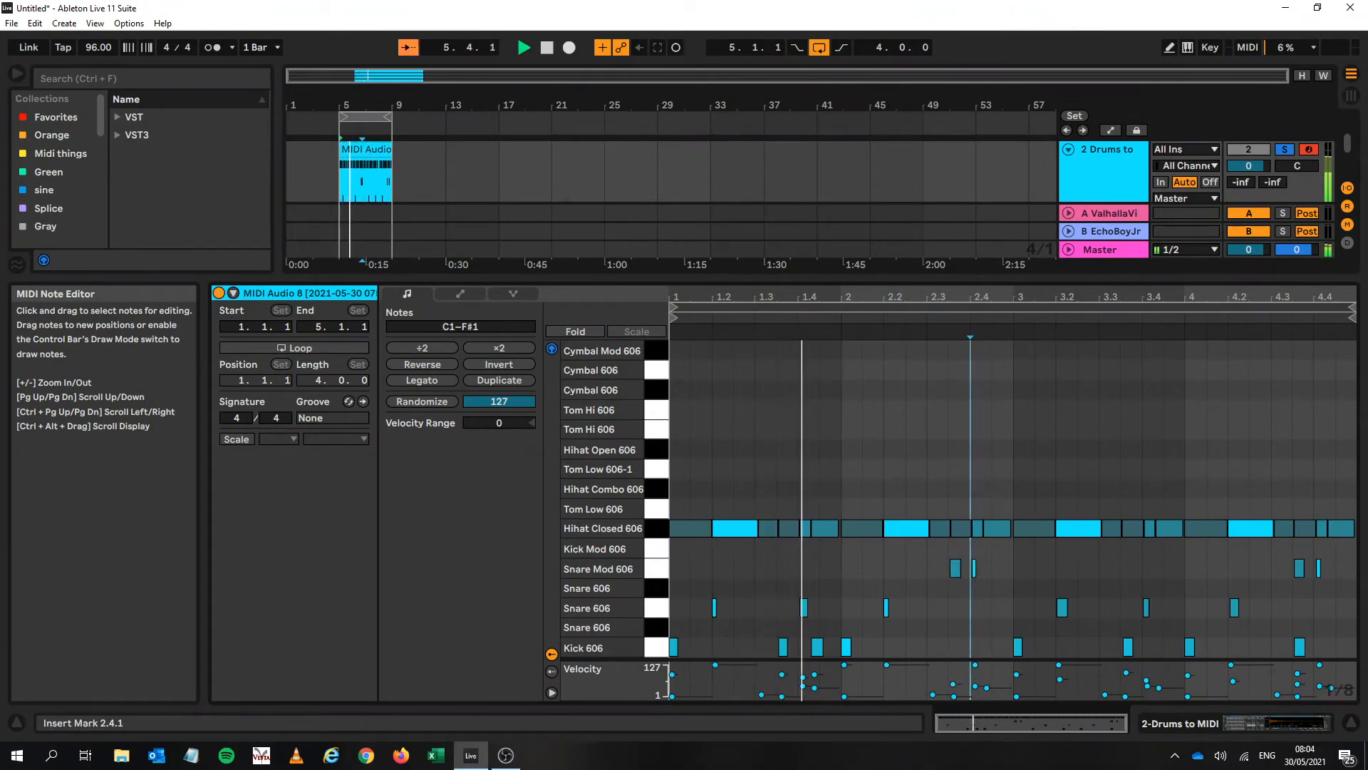
Unsolo and disarm the drums MIDI track, switch off the Audio 8 track, and fold both tracks
left_click_drag(819, 278, 820, 498)
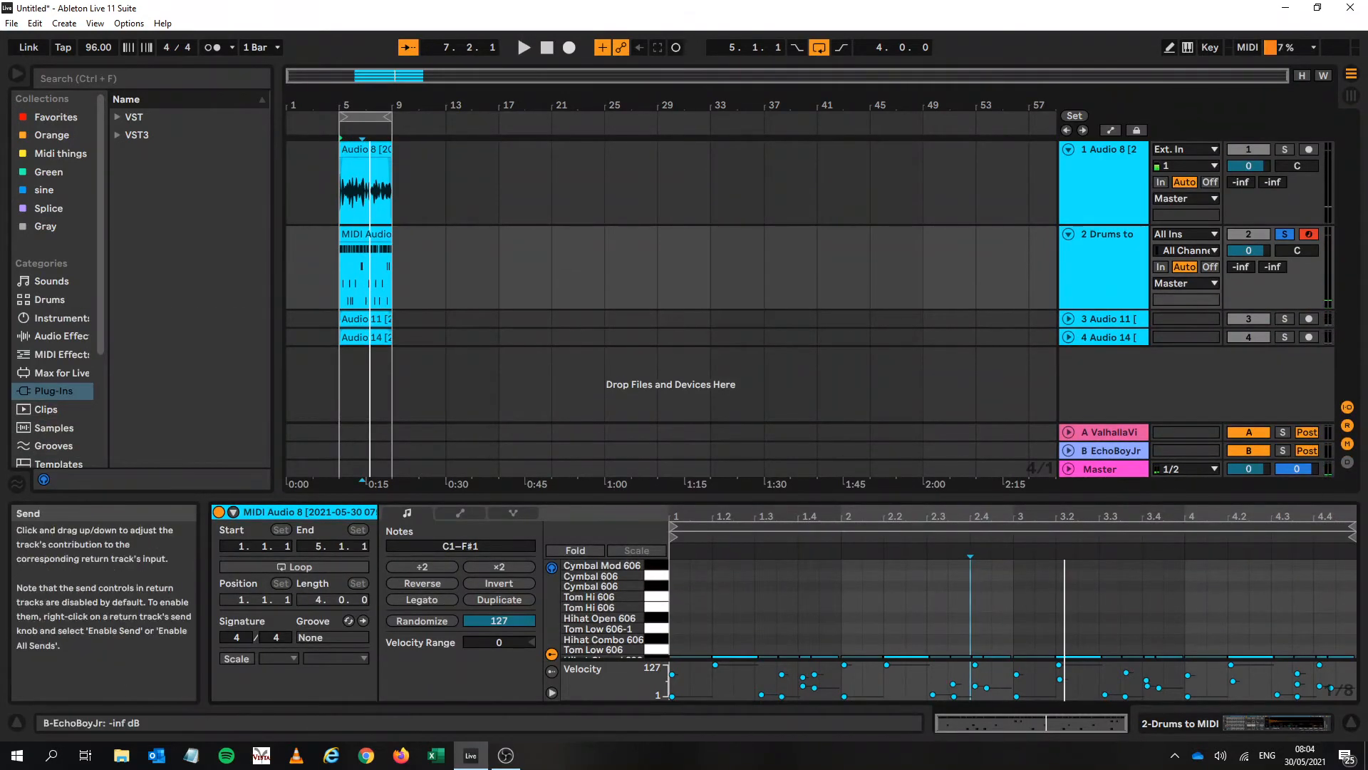
left_click(1285, 234)
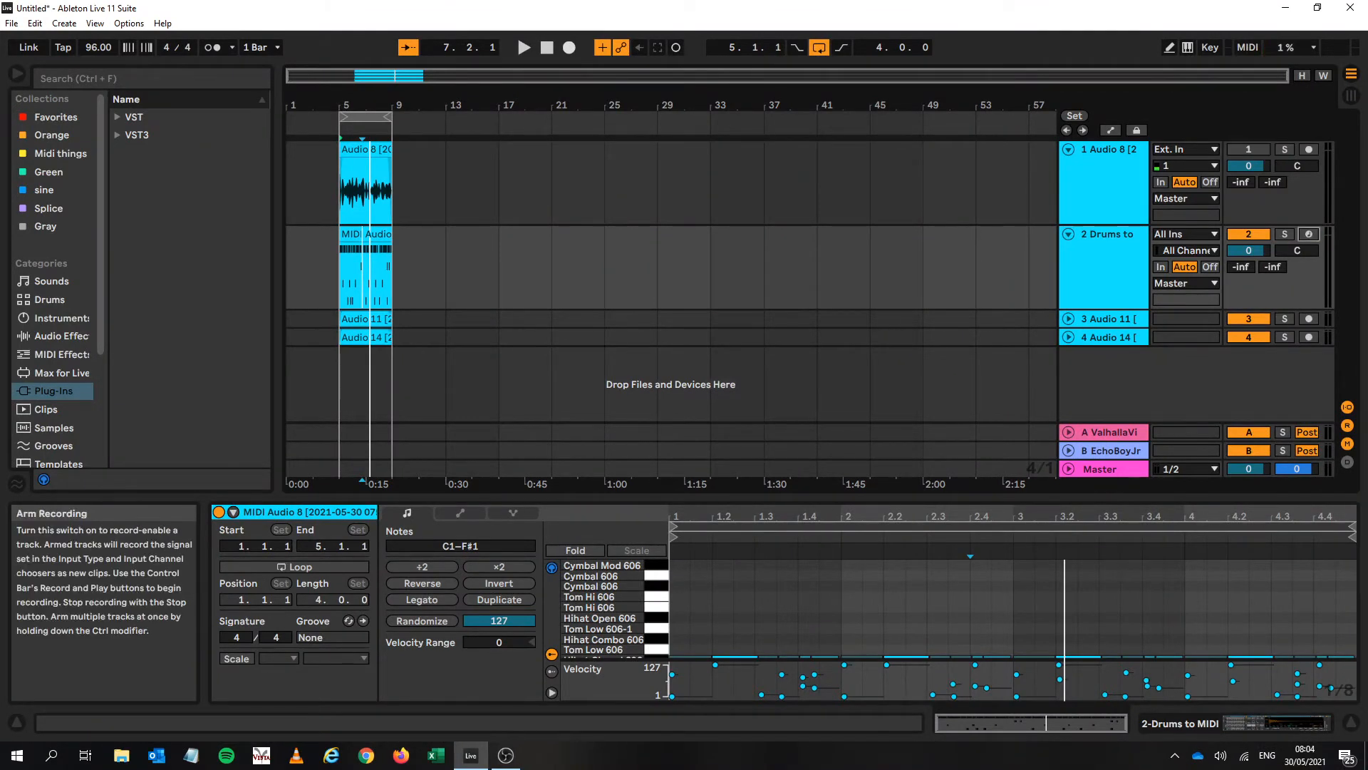
left_click(1068, 149)
left_click(1069, 168)
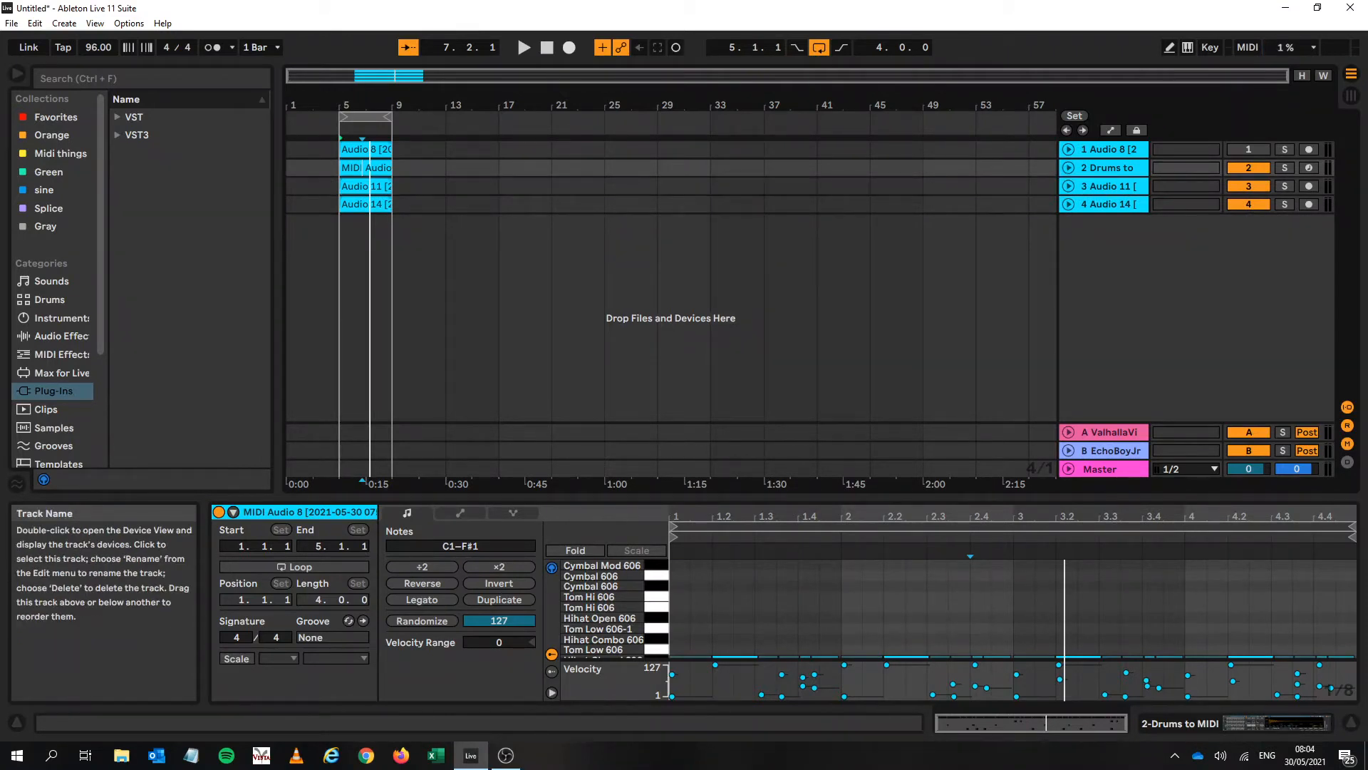
Solo the Audio 11 track, play its clip, and convert the clip's melody to a new MIDI track
left_click(1068, 186)
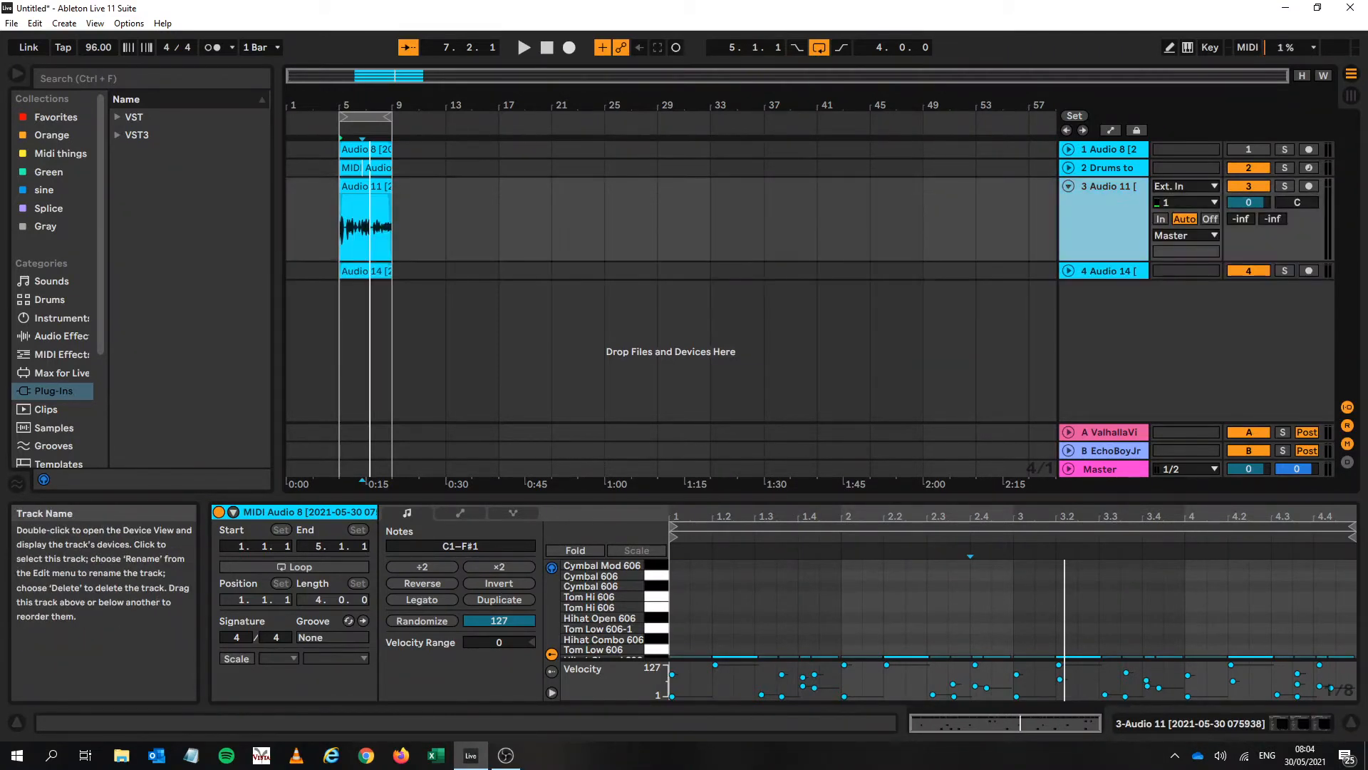
left_click(1285, 186)
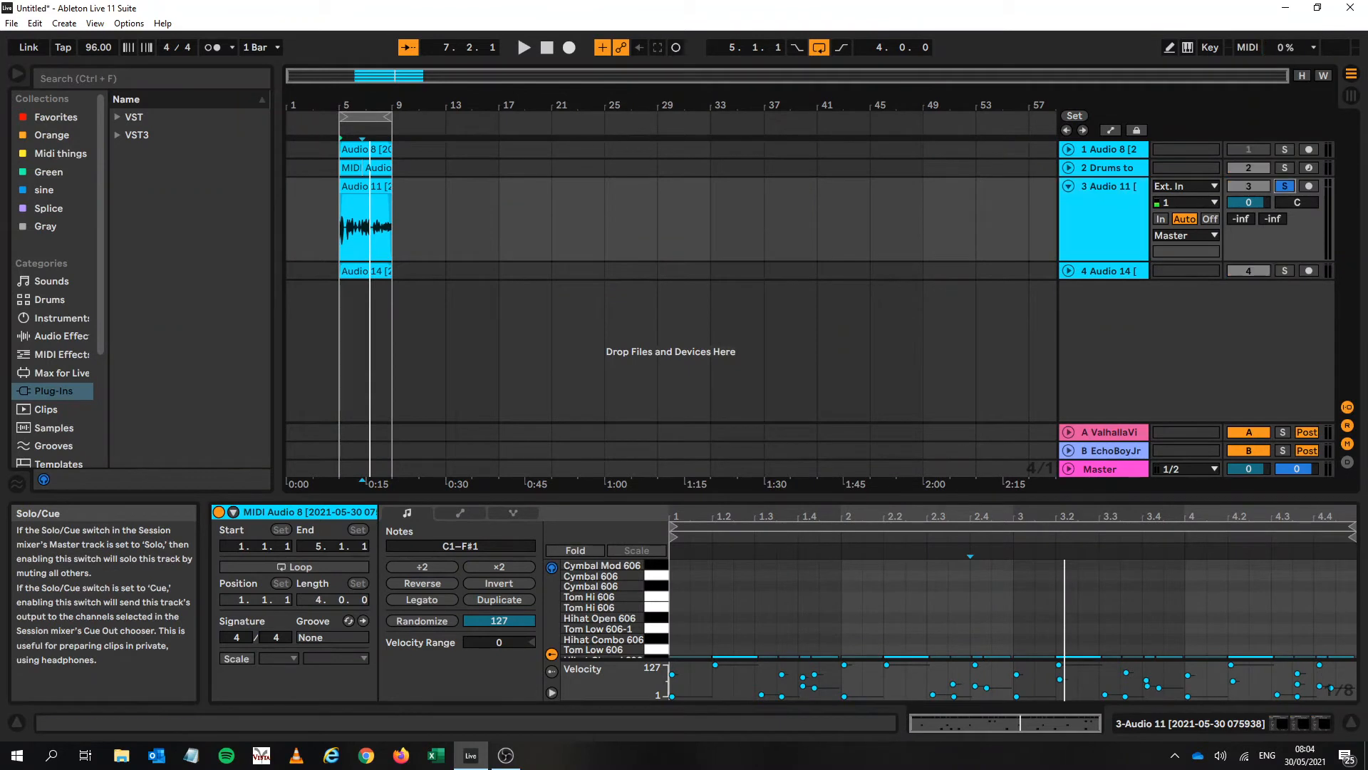
left_click(366, 186)
key("space")
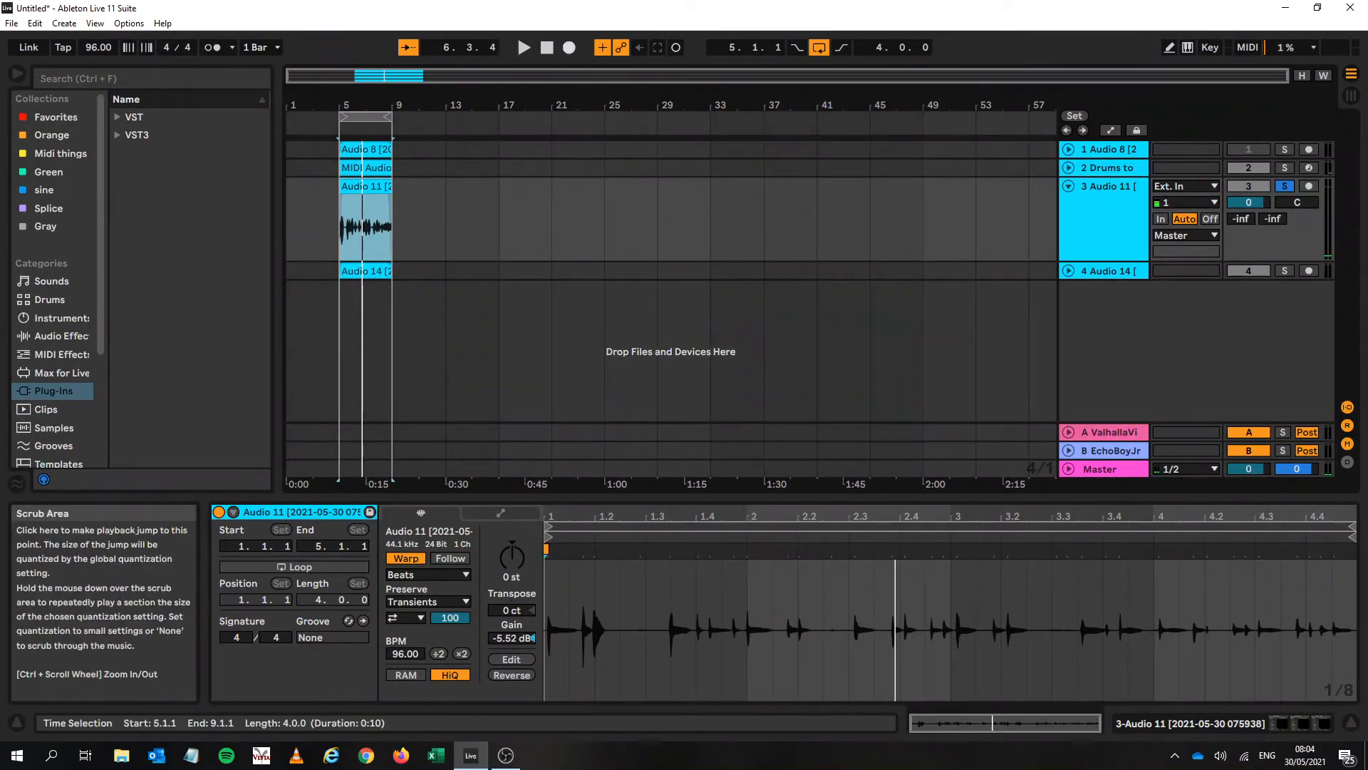
right_click(372, 191)
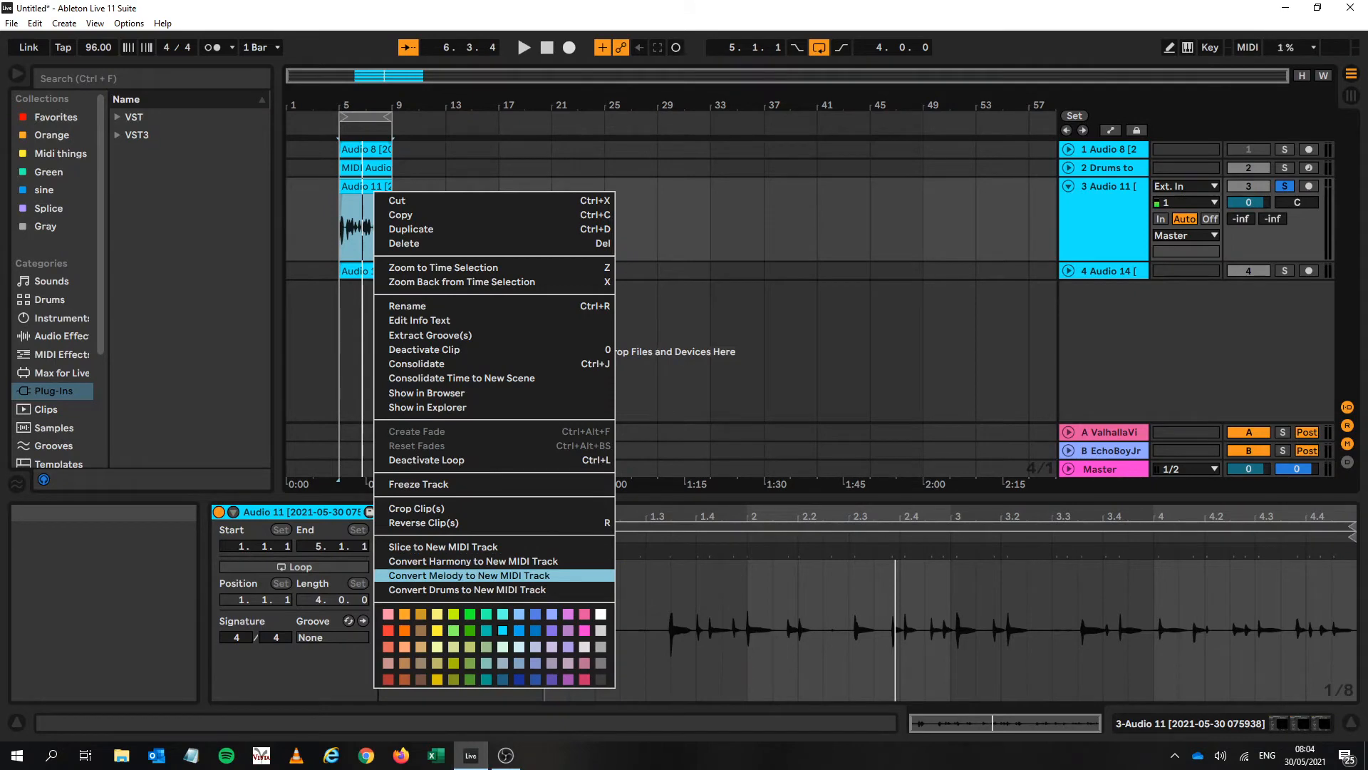
left_click(466, 575)
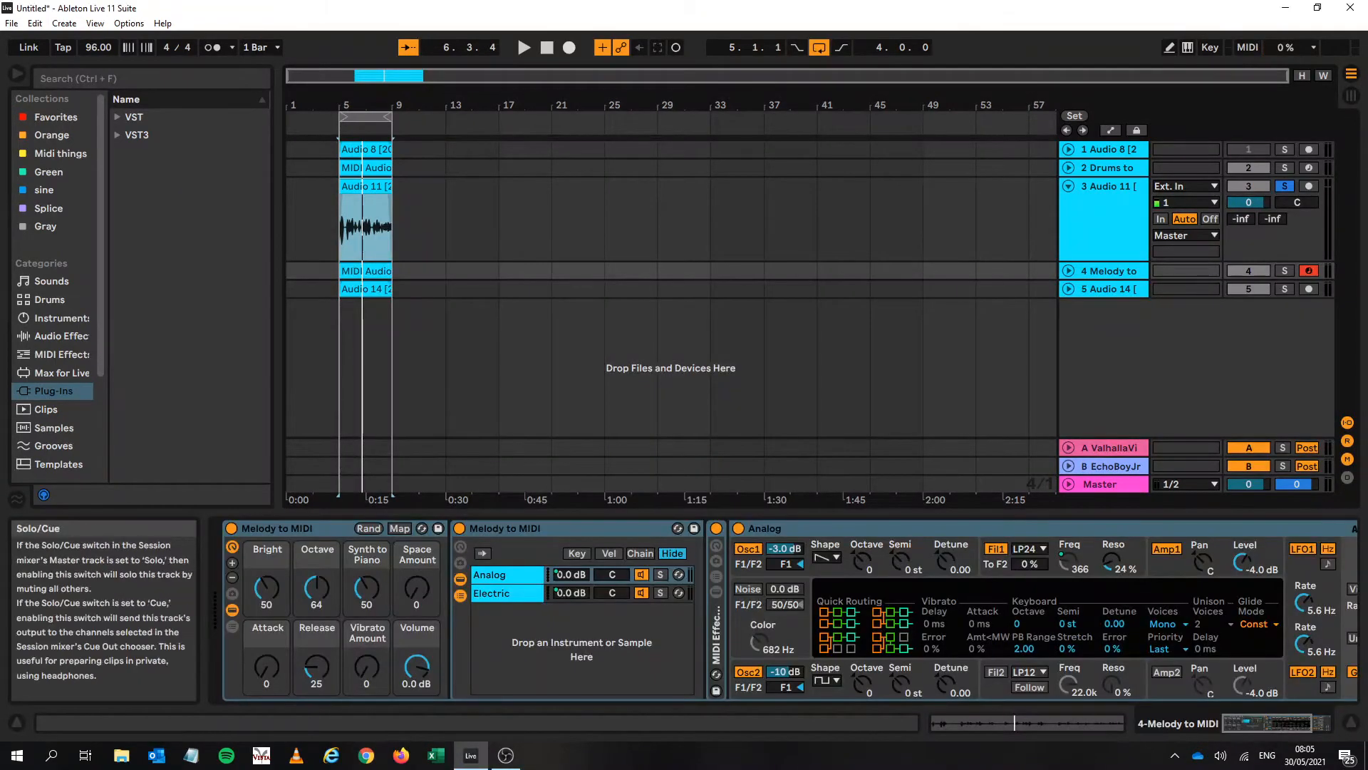
Solo and play the new Melody to MIDI track and open its clip in an enlarged note editor
left_click(1285, 271)
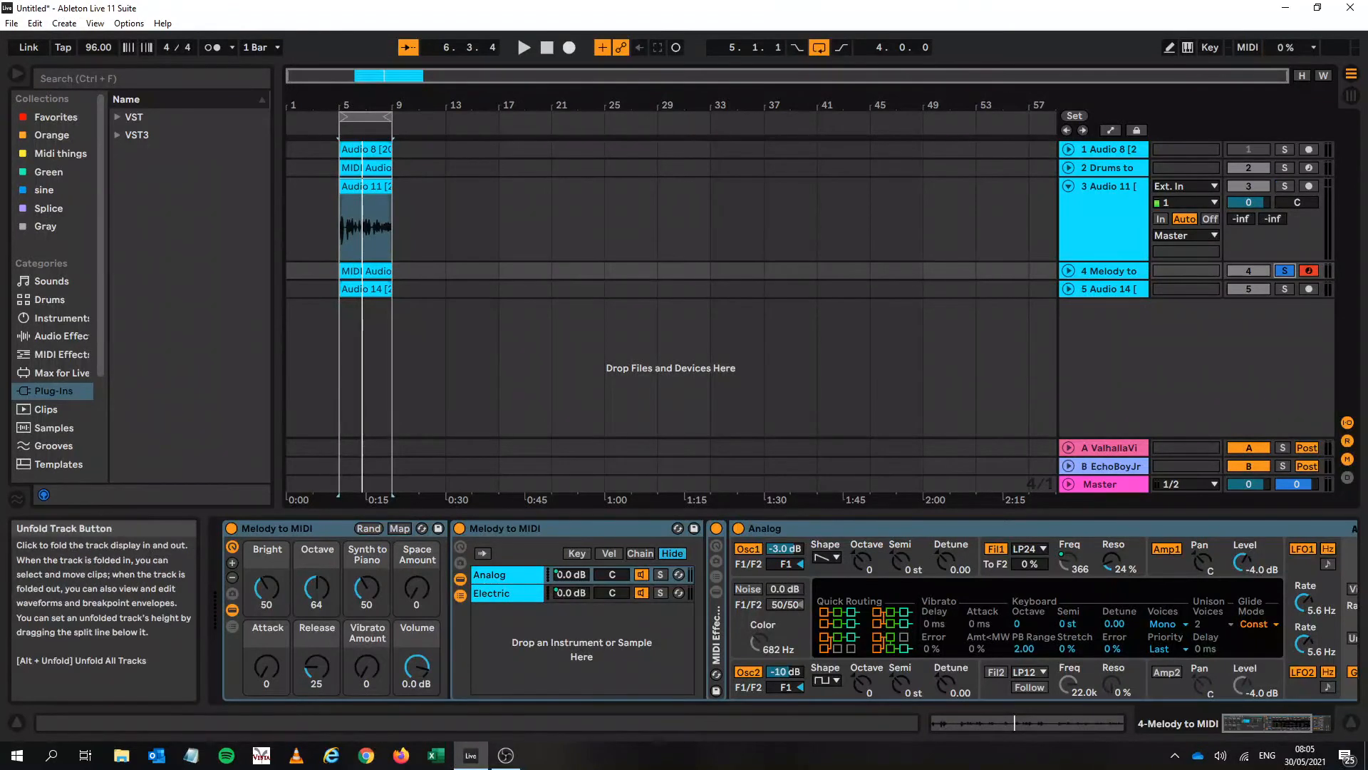
left_click(1068, 271)
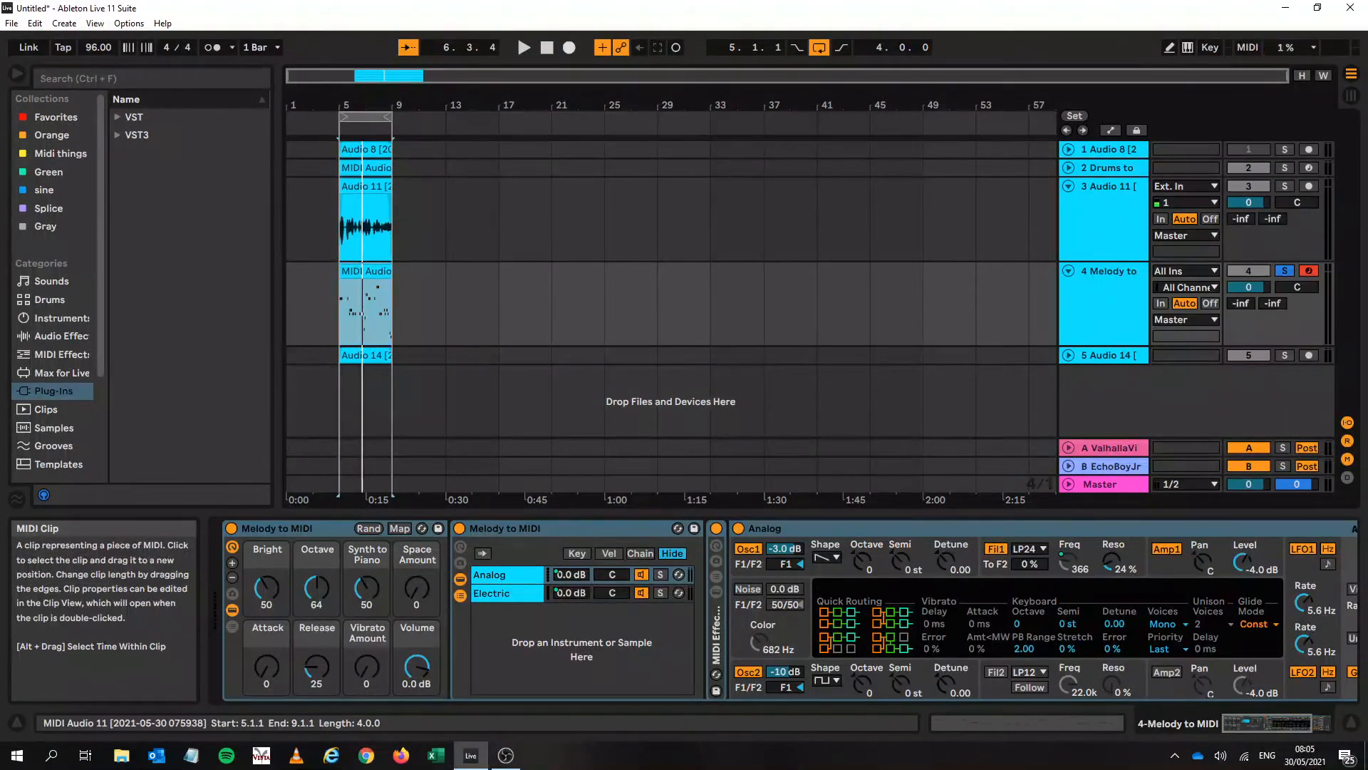
key("space")
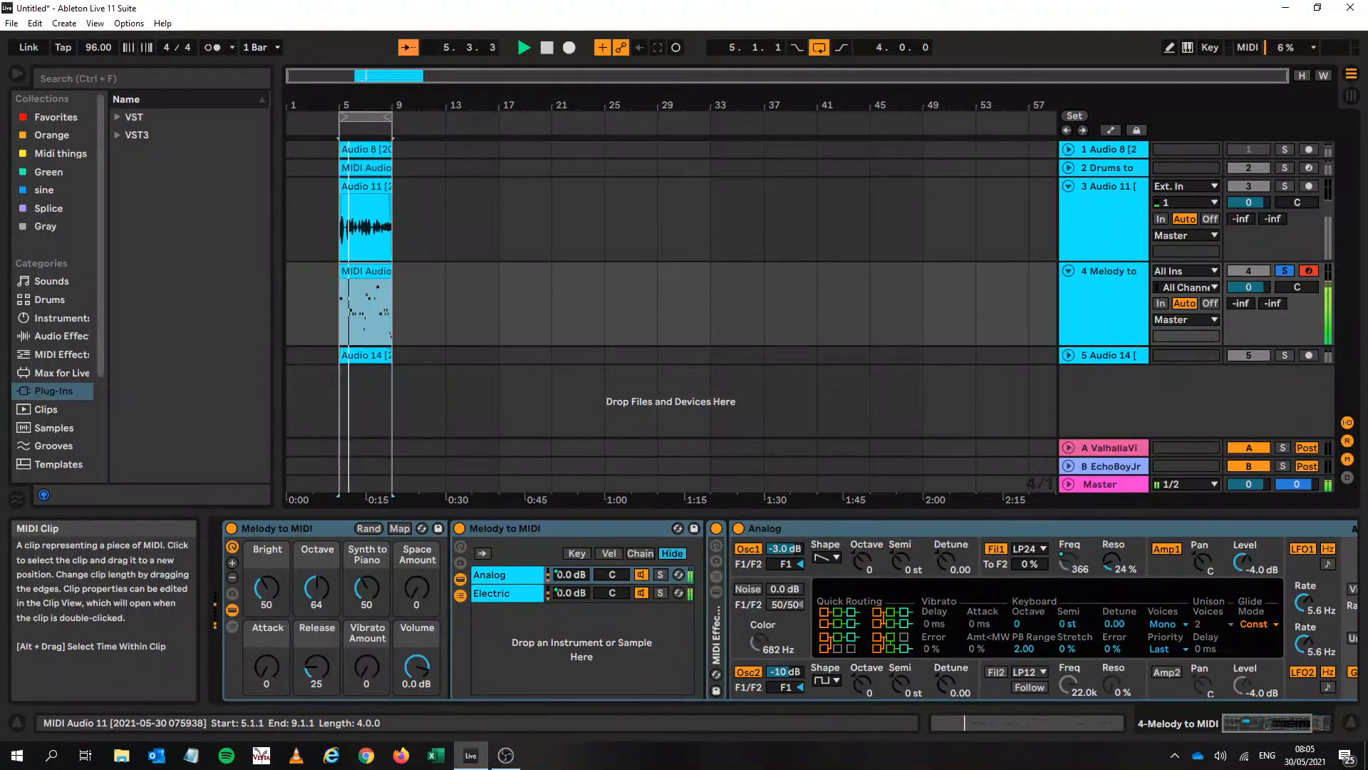
double_click(366, 271)
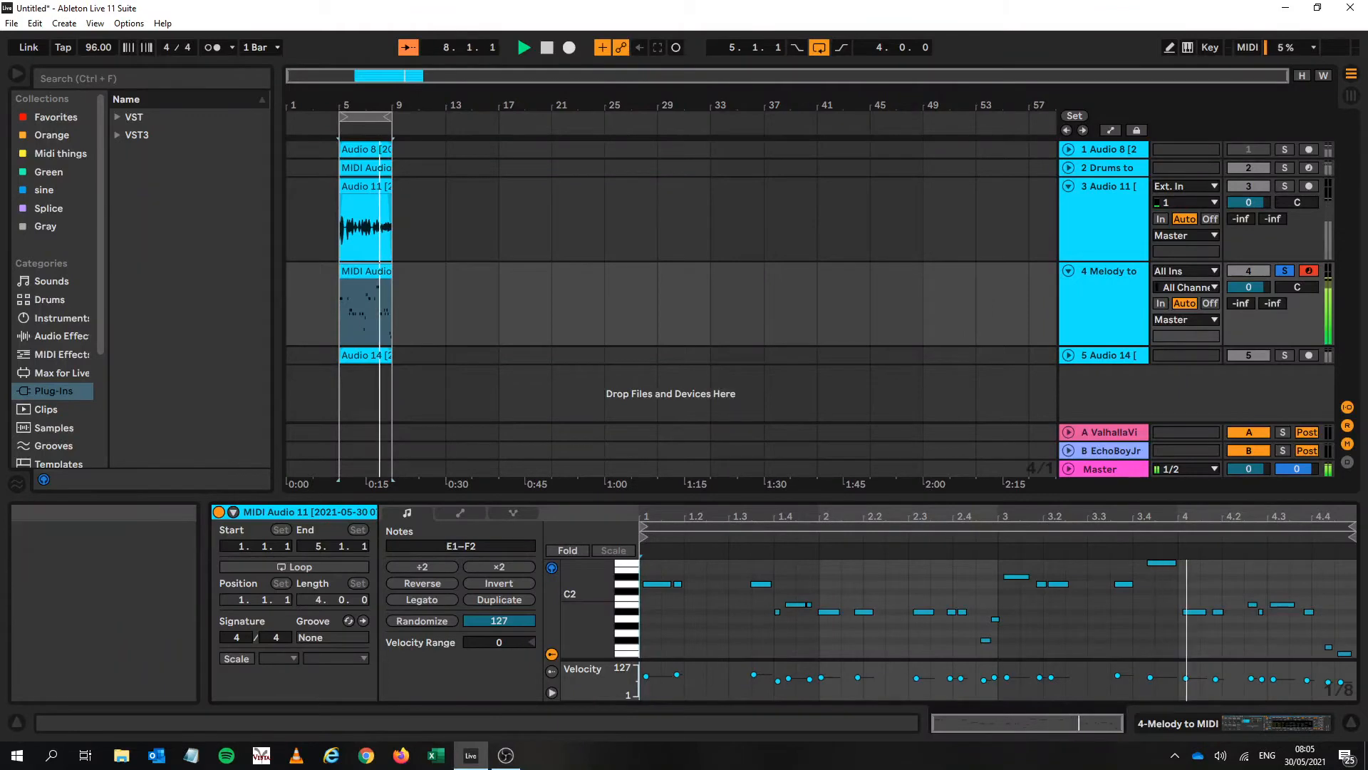
left_click_drag(712, 497, 712, 273)
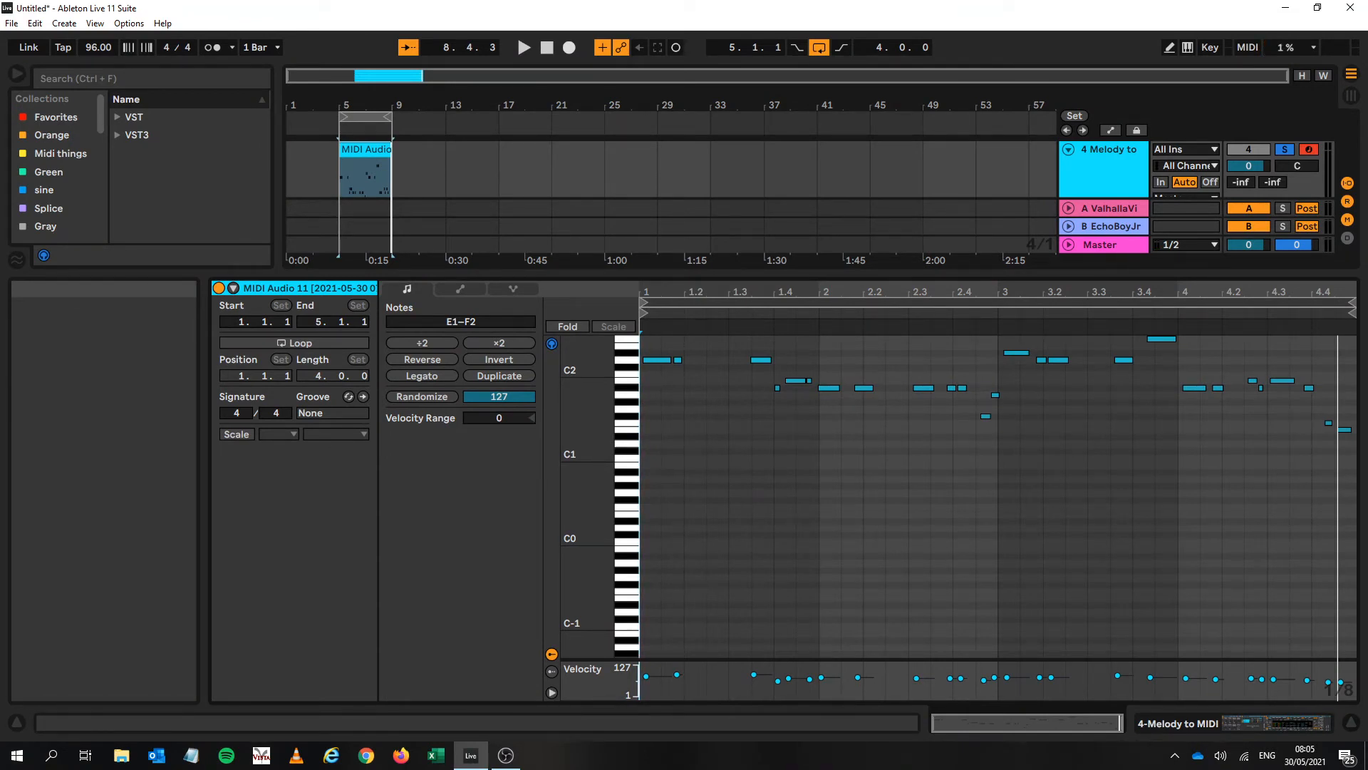
Play the melody clip and delete the stray short A#1 note near beat 1.4
key("space")
left_click(778, 388)
key("Delete")
key("space")
key("space")
Move the pair of adjoining notes after beat 1.4 to C2 and audition the result
left_click_drag(782, 364, 814, 385)
key("Down")
key("space")
key("space")
key("space")
key("Up")
key("Up")
key("space")
key("space")
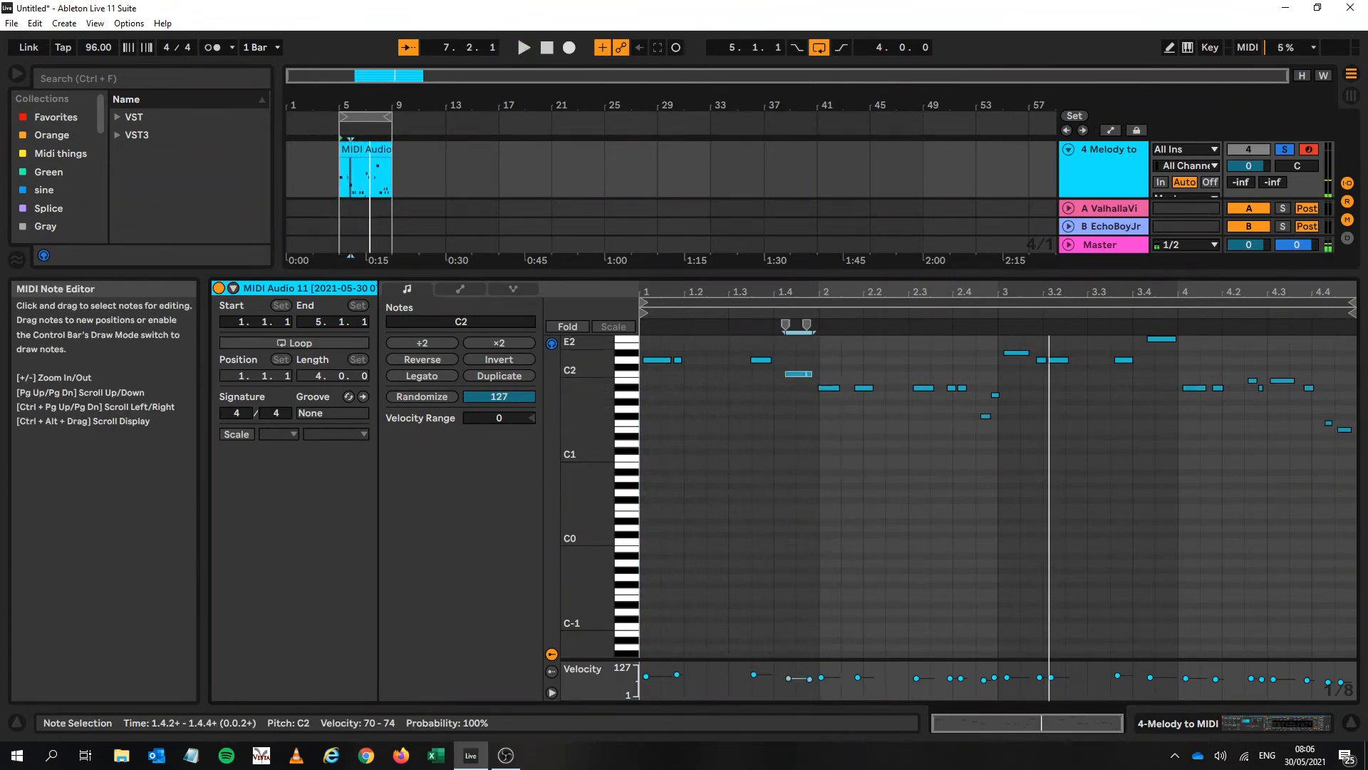
Lower the first of the two short notes just before bar 3 to D1 and listen to the passage
left_click(985, 416)
key("Down")
left_click(995, 394)
left_click(916, 326)
key("space")
left_click(986, 423)
key("Down")
key("Down")
key("Down")
left_click(930, 326)
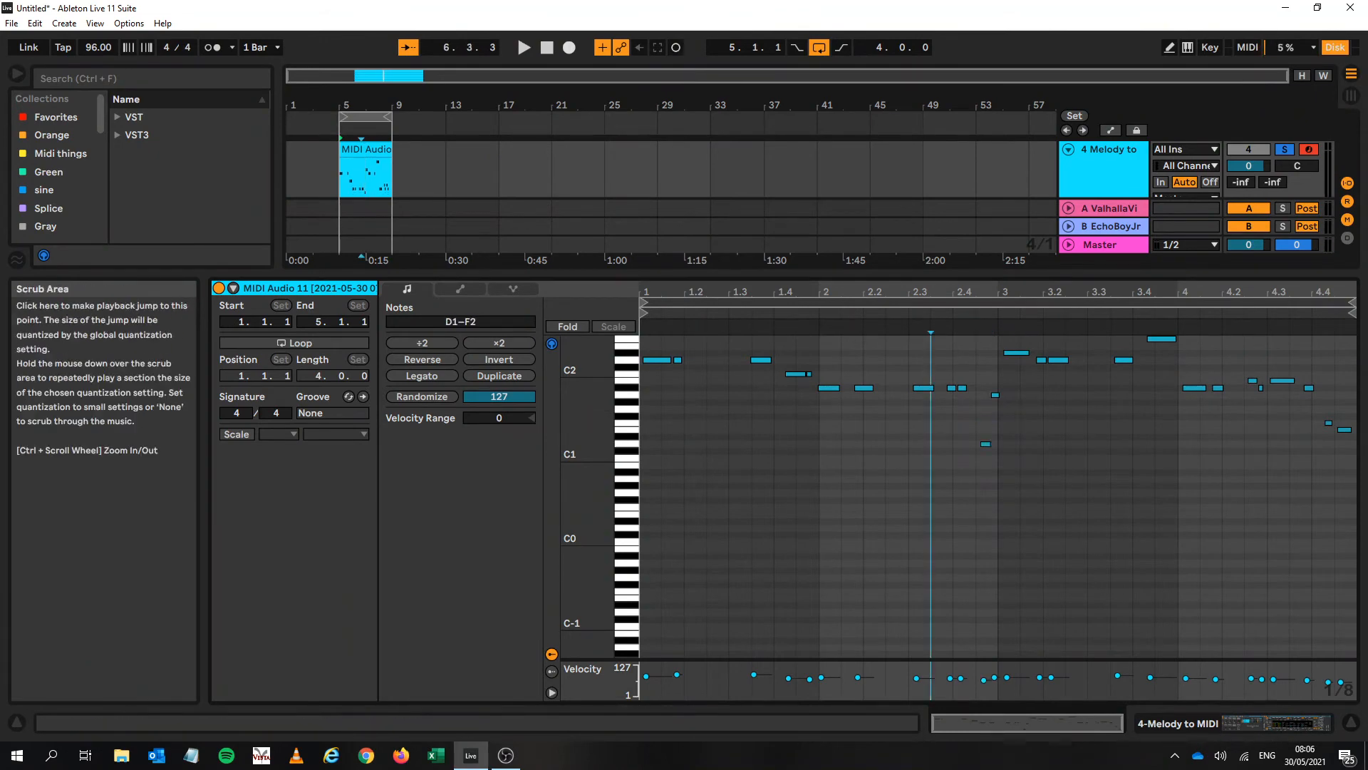
key("space")
Raise the first of the two short notes just before bar 3 to G1 and play the passage back
left_click_drag(1015, 405, 993, 387)
left_click(985, 444)
key("Up")
key("Up")
key("Up")
key("Up")
key("Up")
left_click(930, 413)
key("space")
key("space")
key("space")
key("space")
Lower the long note at beat 4.3 to A#1, delete the tiny note just before it, and play the phrase
left_click(1282, 381)
key("Down")
left_click(1260, 387)
key("Delete")
left_click(1133, 328)
key("space")
Raise the short note between beats 4.2 and 4.3 to D2 and play from bar 4
left_click(1253, 380)
key("Up")
key("Up")
key("Up")
left_click(1229, 327)
key("space")
Lower the clip's last note to D#1 and play the ending
left_click(1345, 429)
key("Down")
left_click(1312, 328)
Fold the Audio 11 track, solo the Drums to MIDI track as well, and play drums and melody together
left_click_drag(1186, 270, 1186, 491)
key("space")
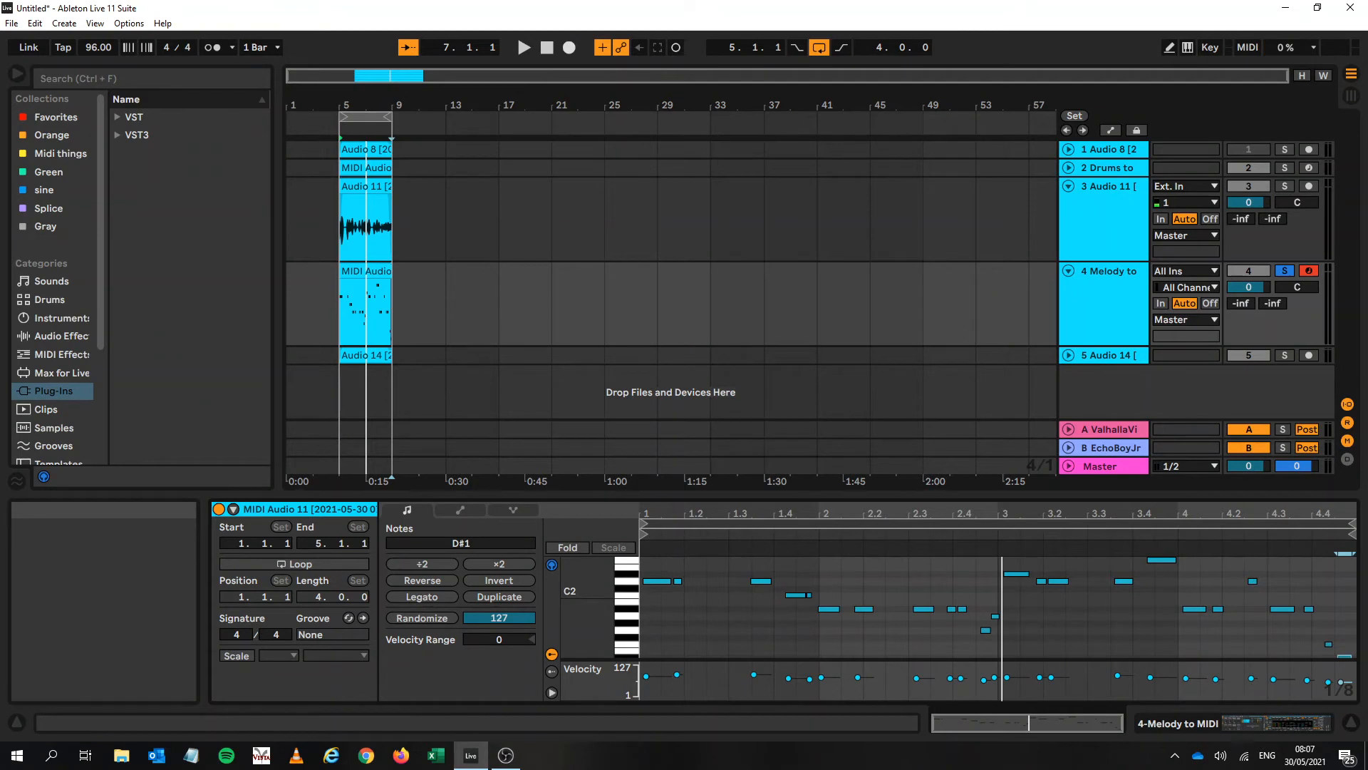
left_click(1068, 186)
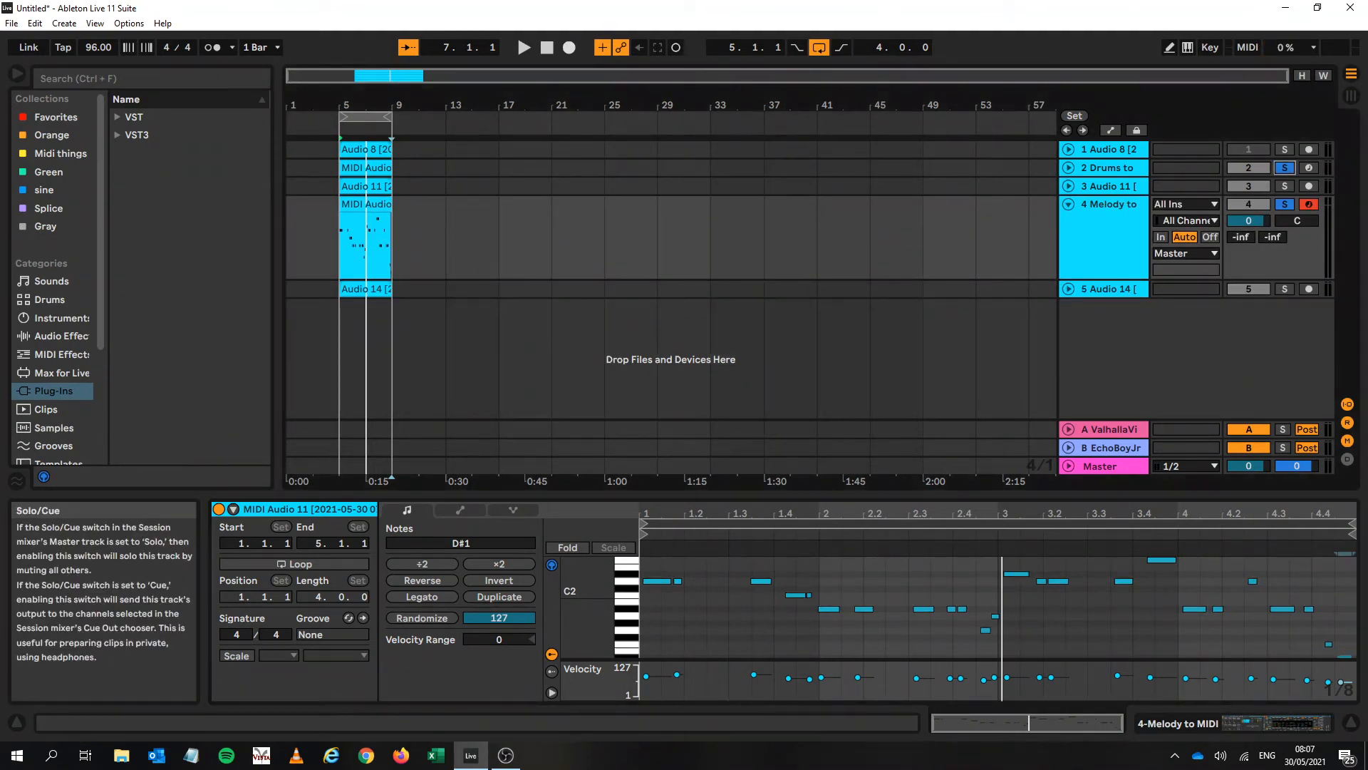
key("space")
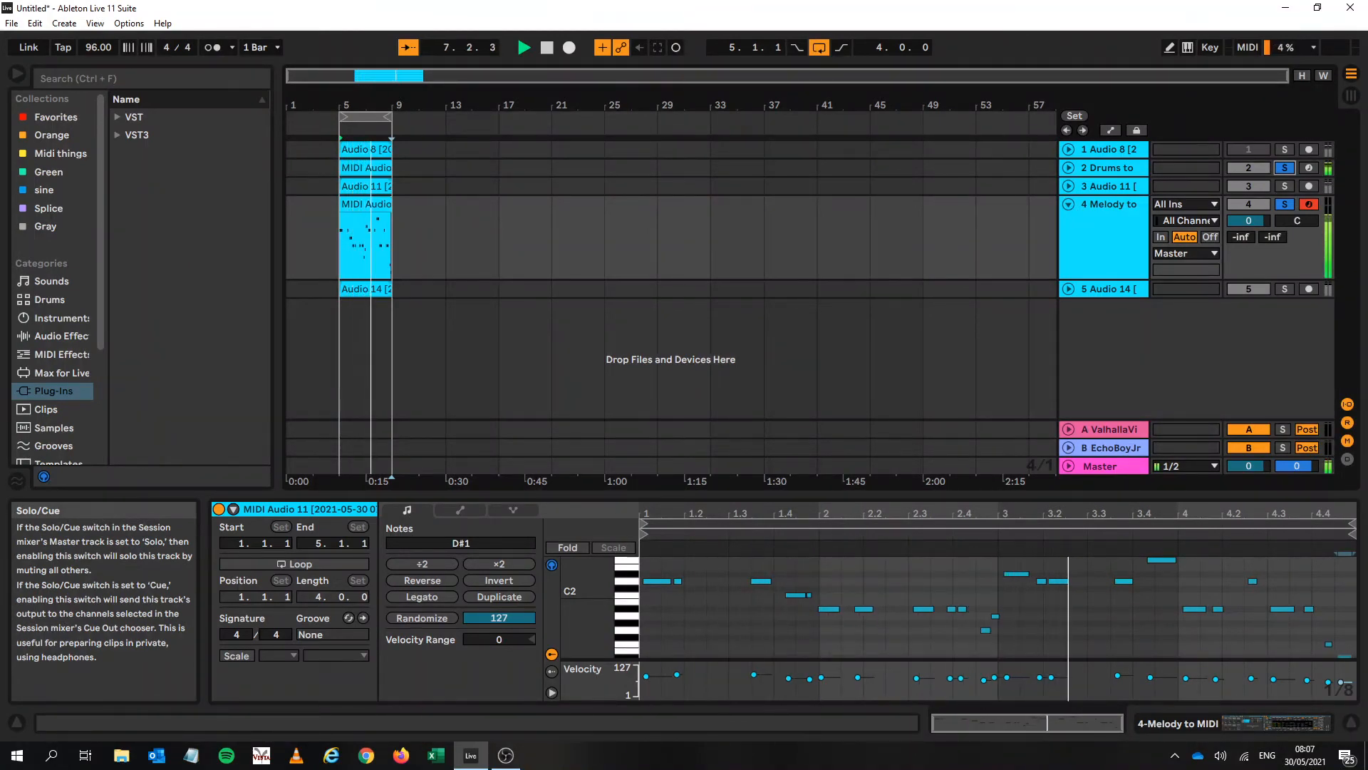
Lower the first note of bar 3 to D2 and play from there
left_click(1017, 574)
key("Up")
key("Down")
key("Down")
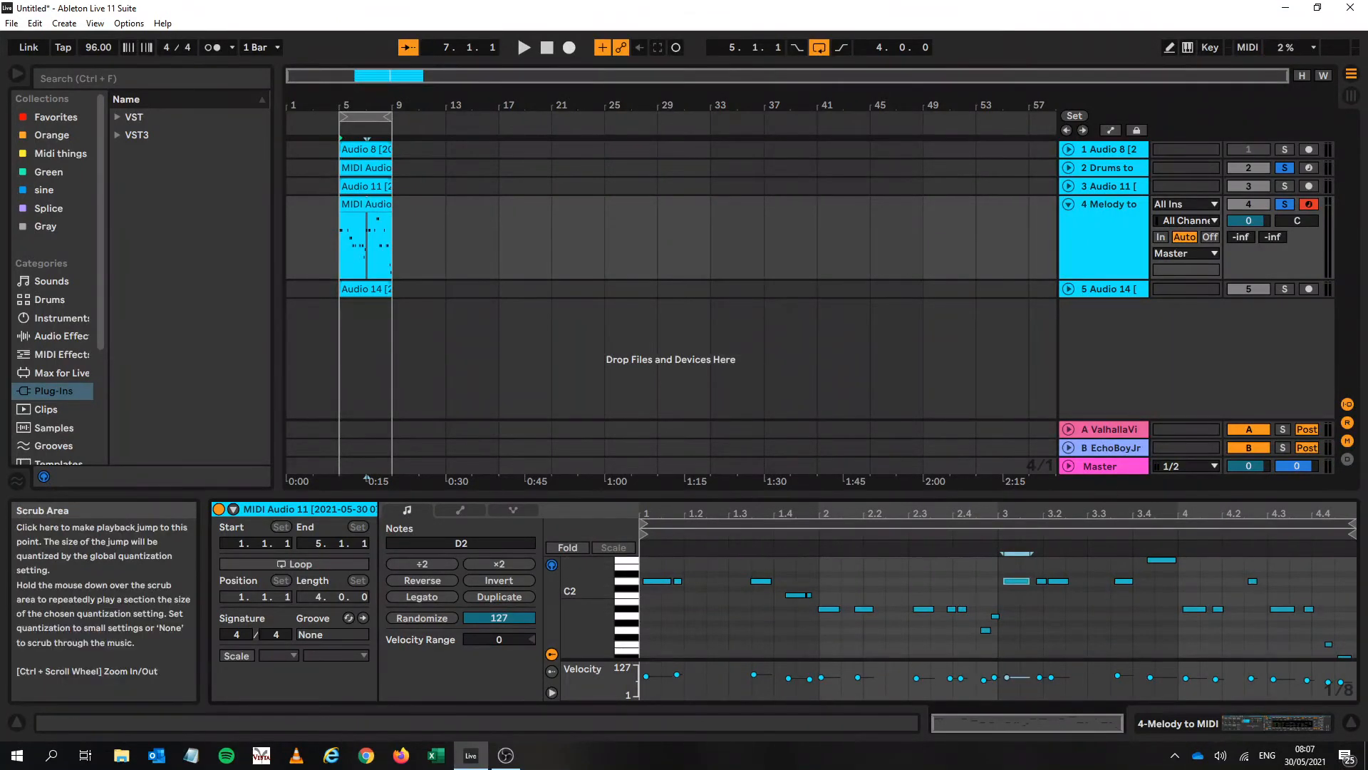
left_click(366, 478)
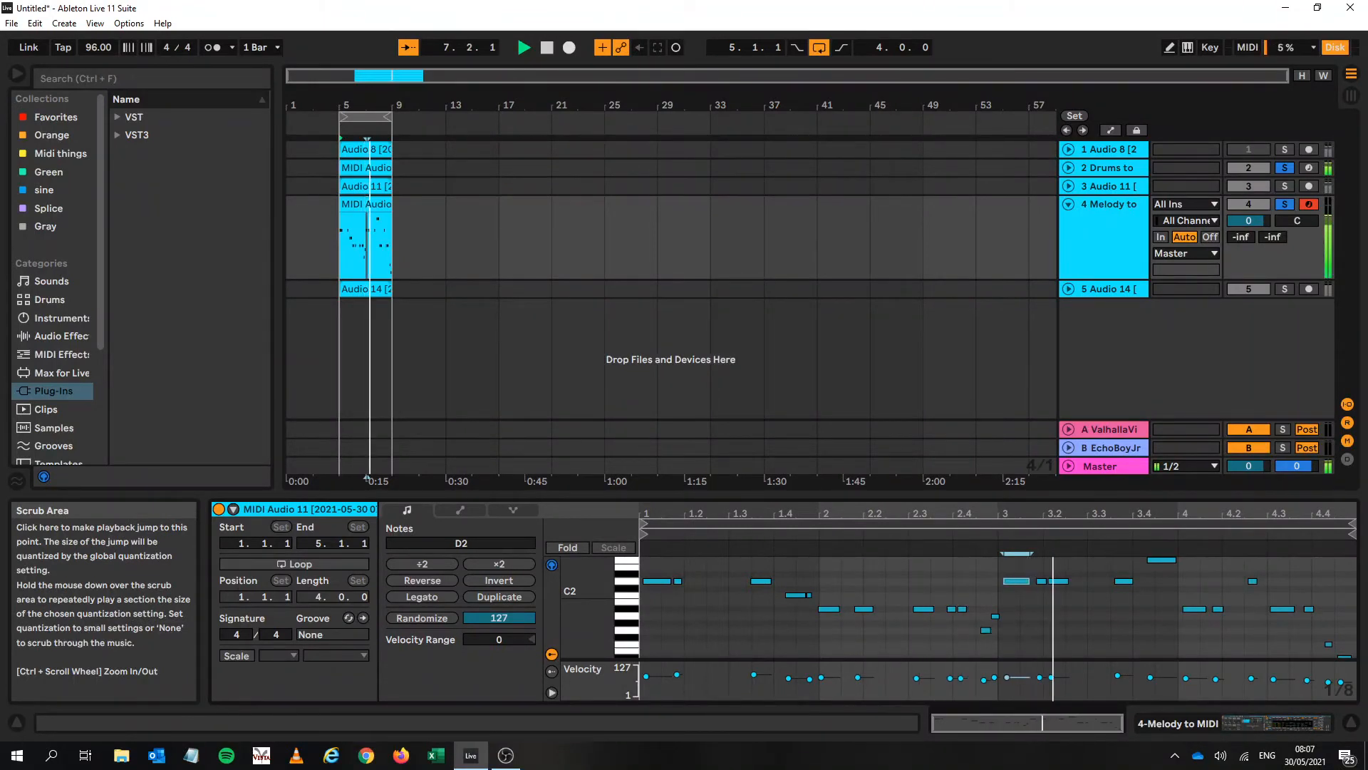
key("space")
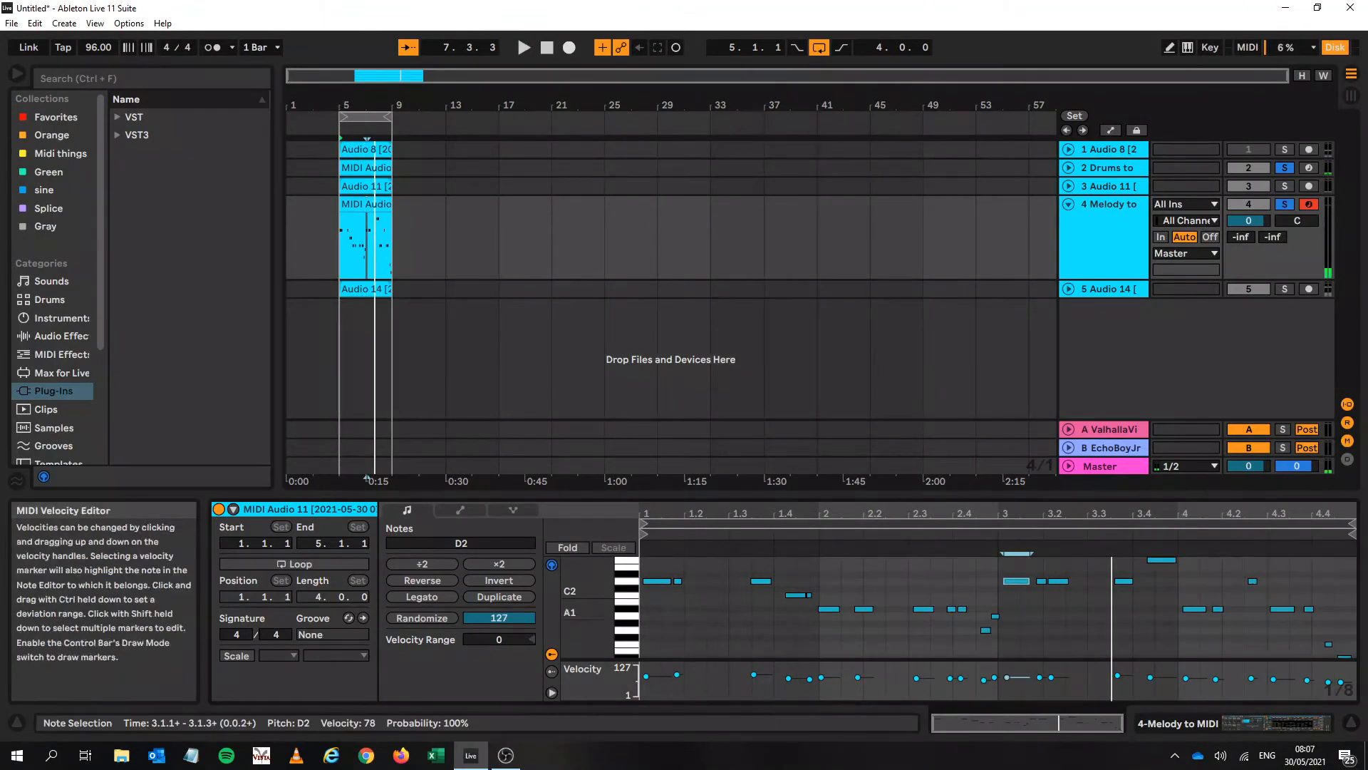
Transpose all the melody notes down one octave to the D#0–F1 range and play the clip
left_click_drag(1028, 600, 912, 636)
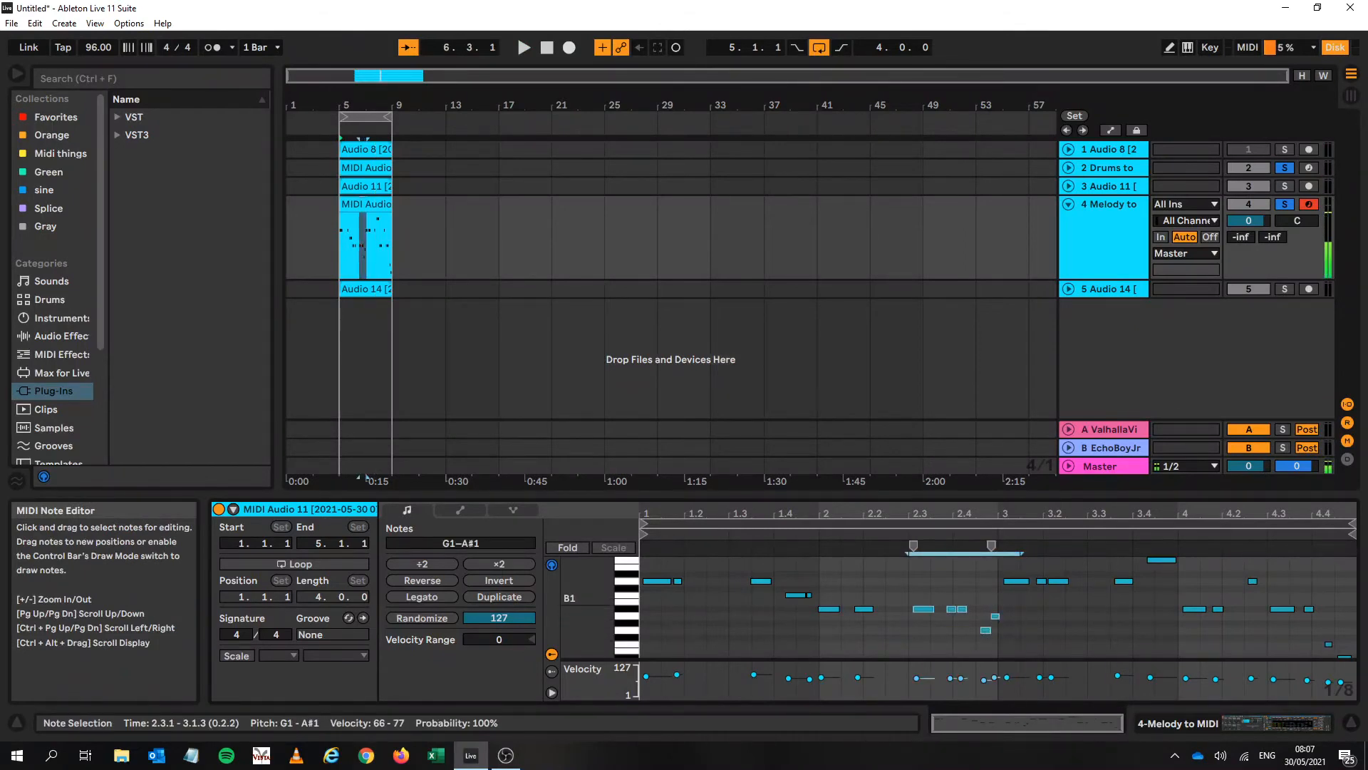
key("ctrl+a")
key("shift+Down")
key("shift+Down")
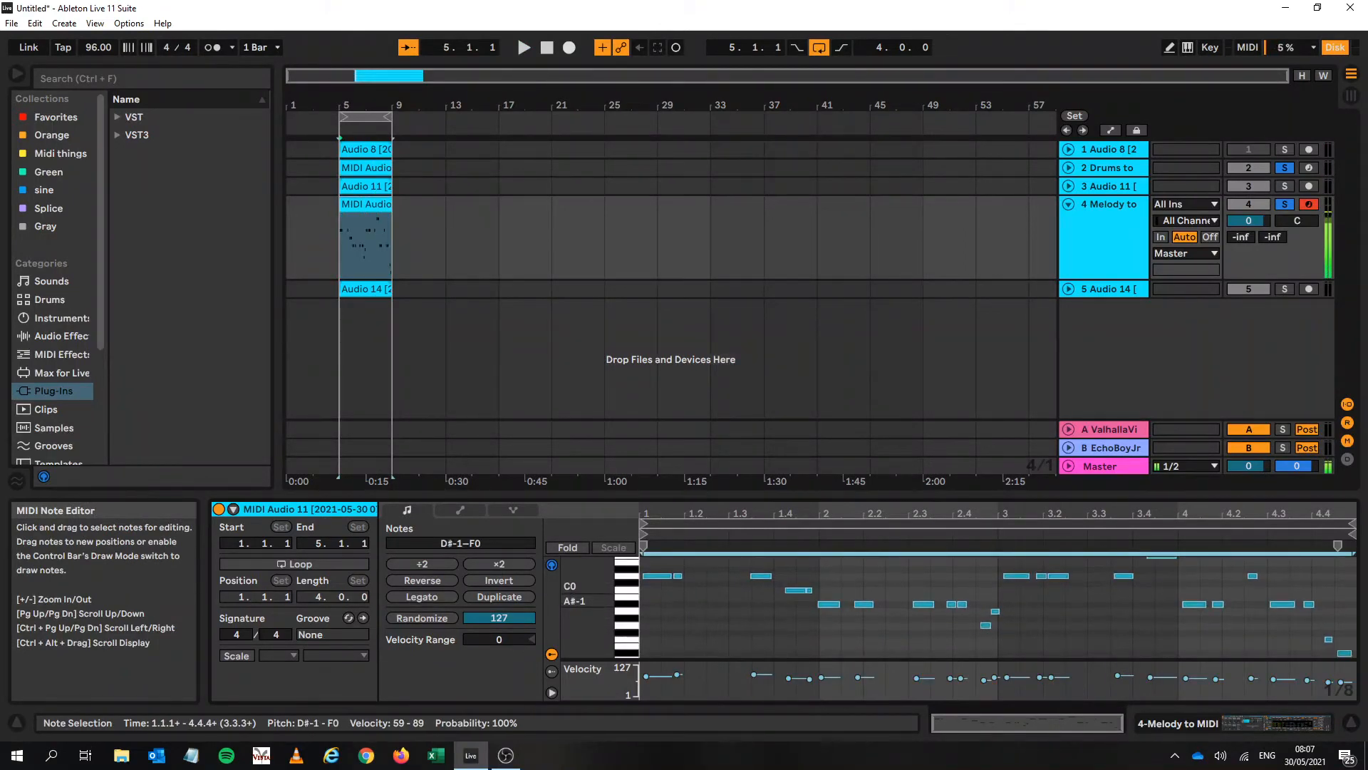
key("space")
key("shift+Up")
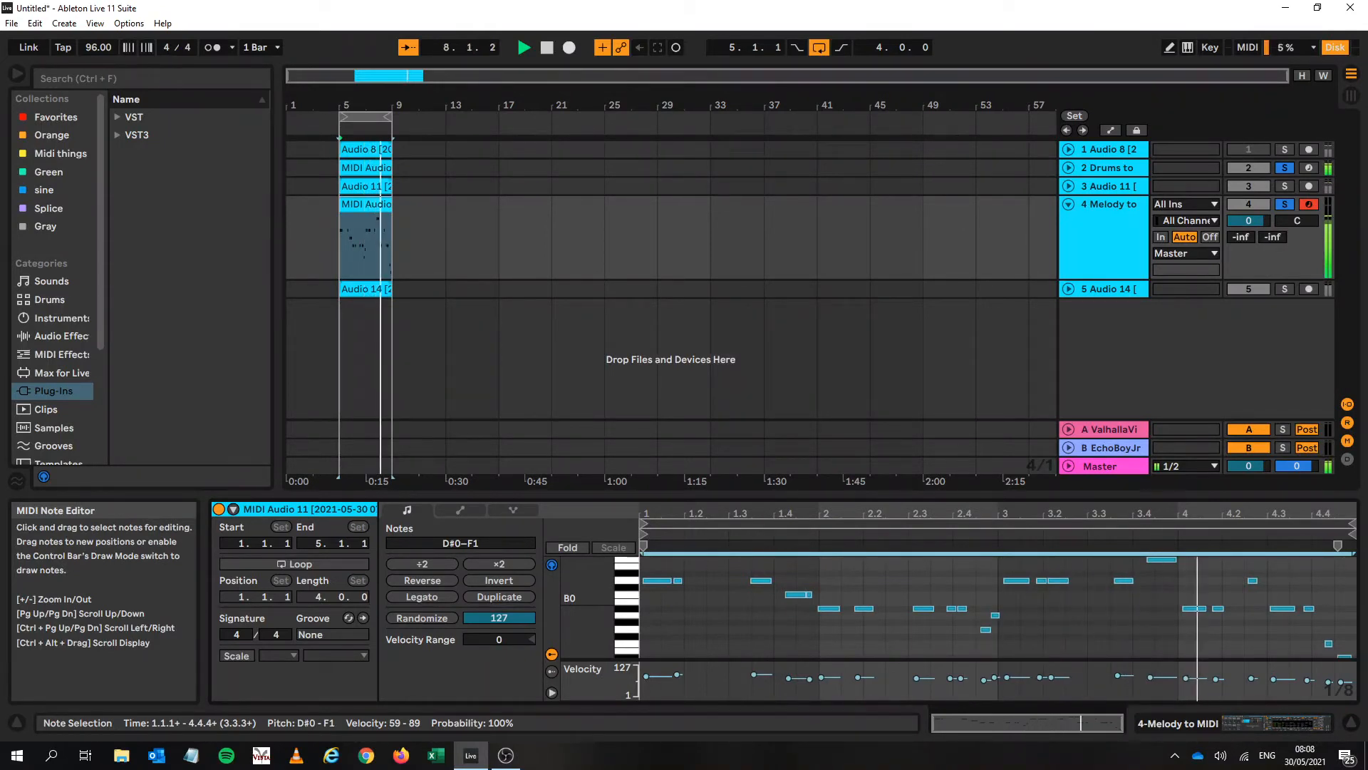
key("space")
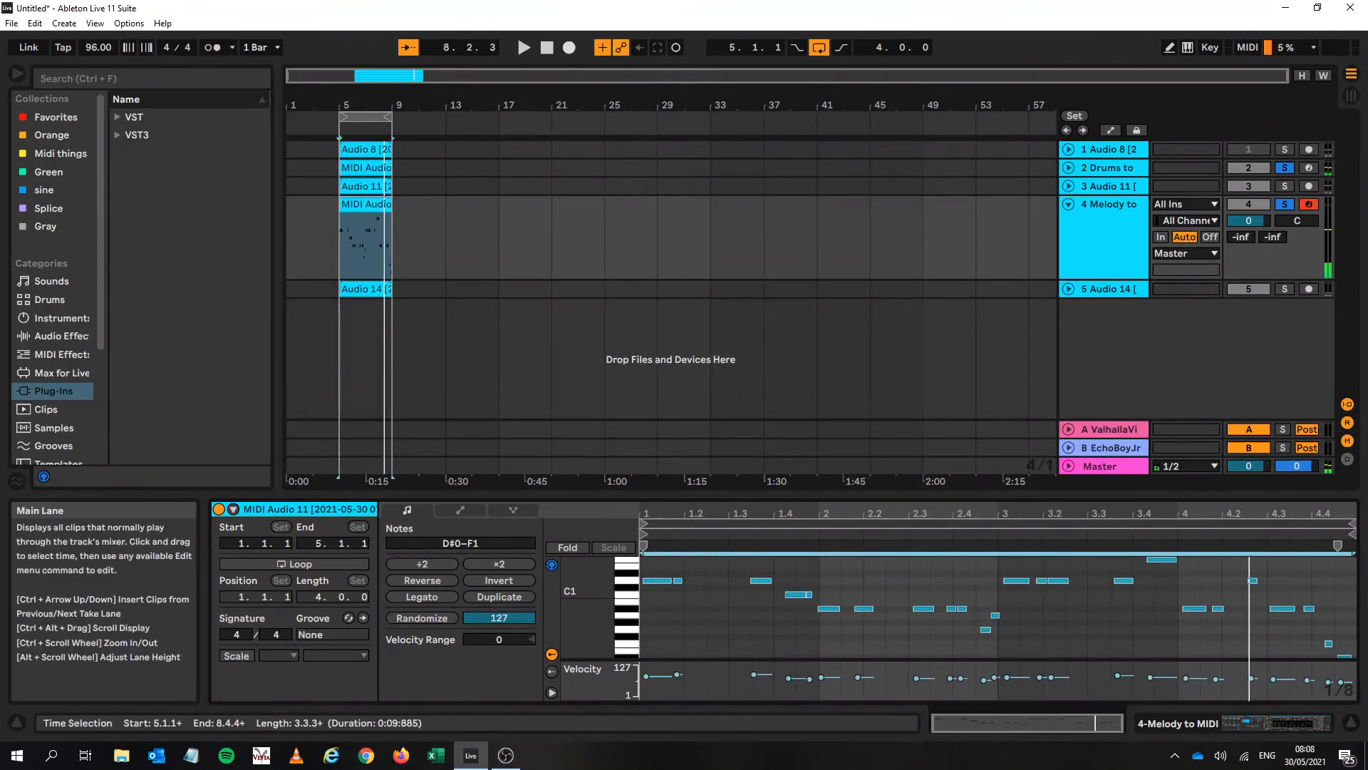
Quantize the start of all melody notes to 1/16 at 100% in an enlarged note editor and play the result
left_click_drag(784, 495, 783, 221)
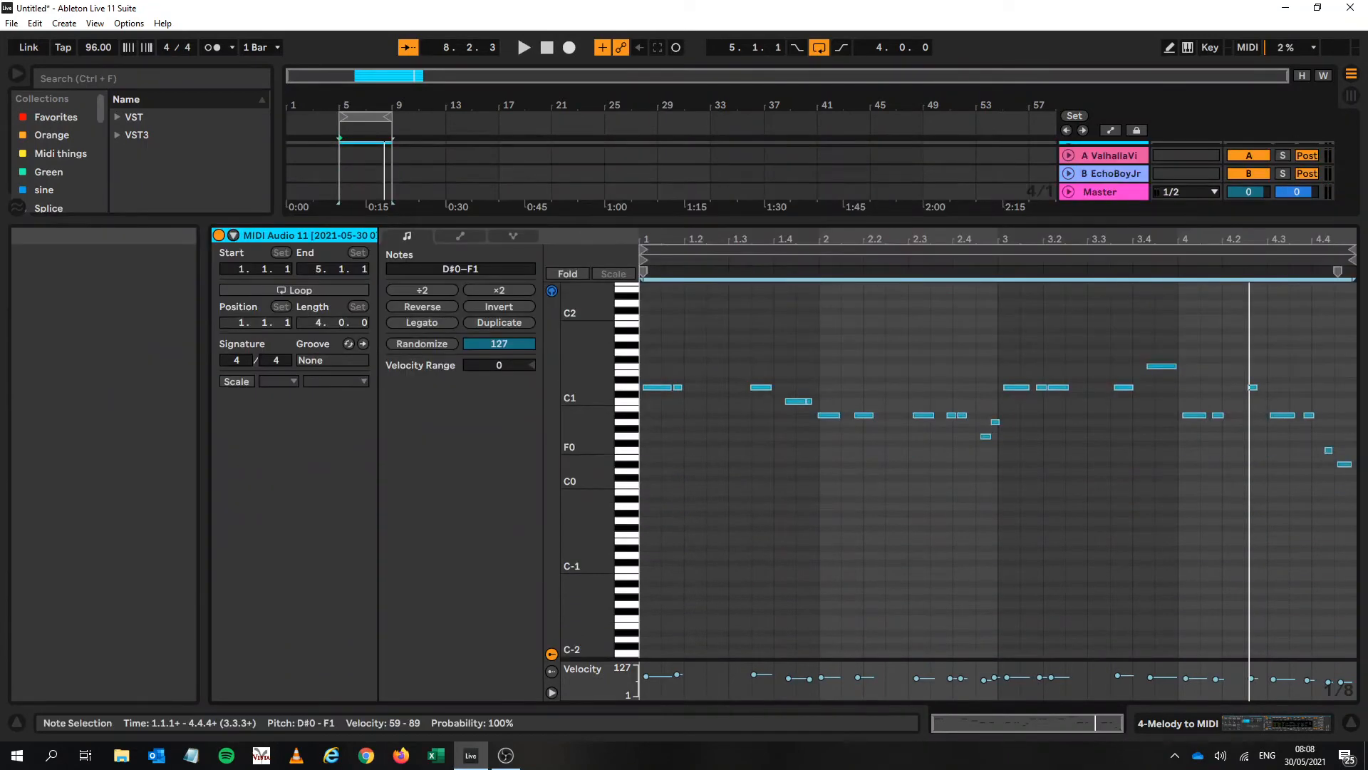
left_click_drag(846, 379, 866, 419)
key("ctrl+a")
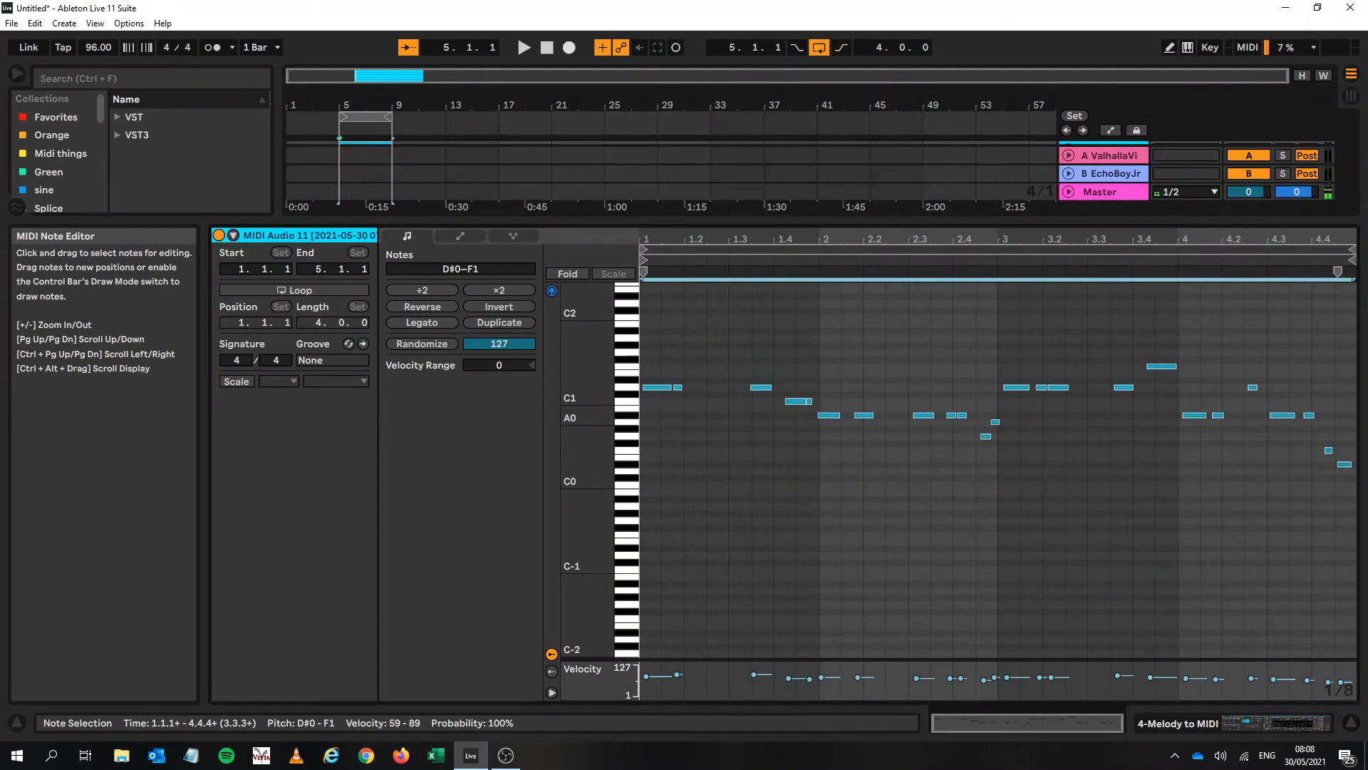
right_click(884, 352)
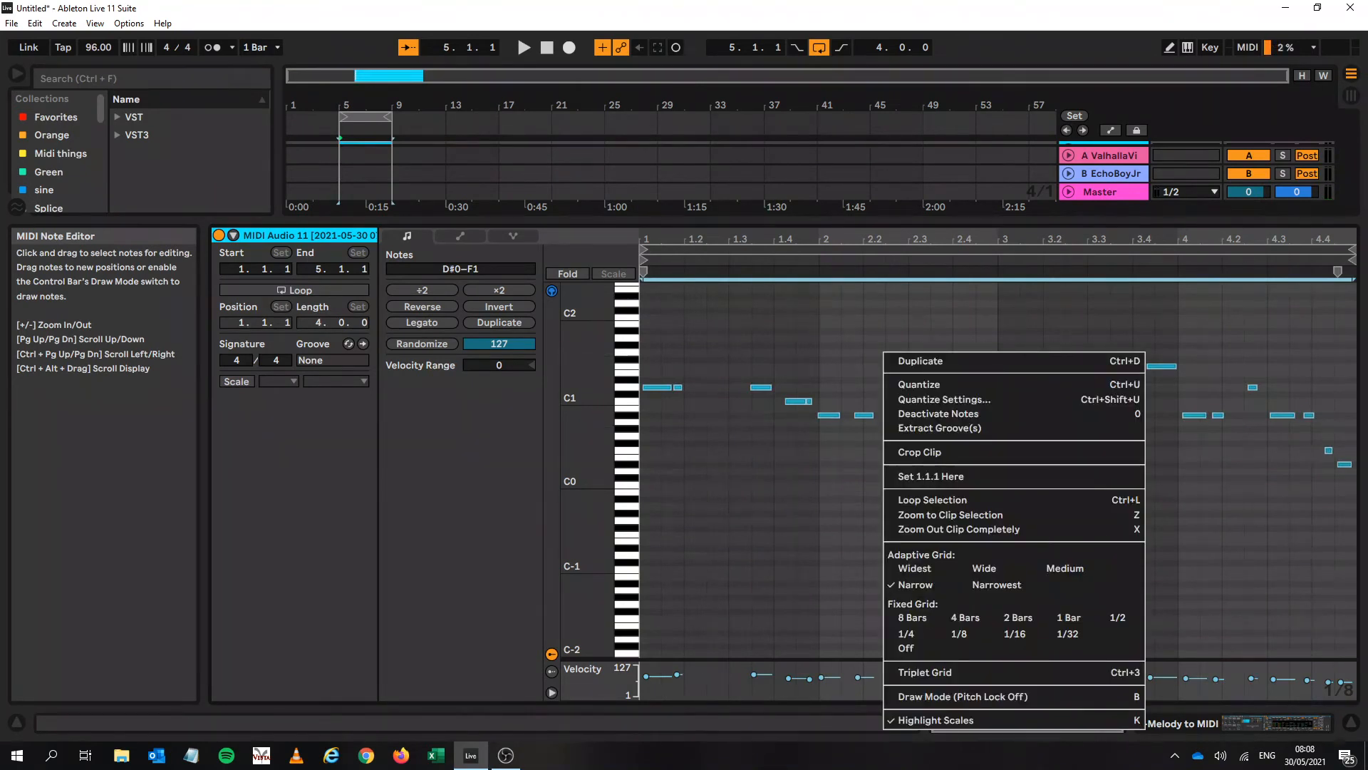
left_click(945, 399)
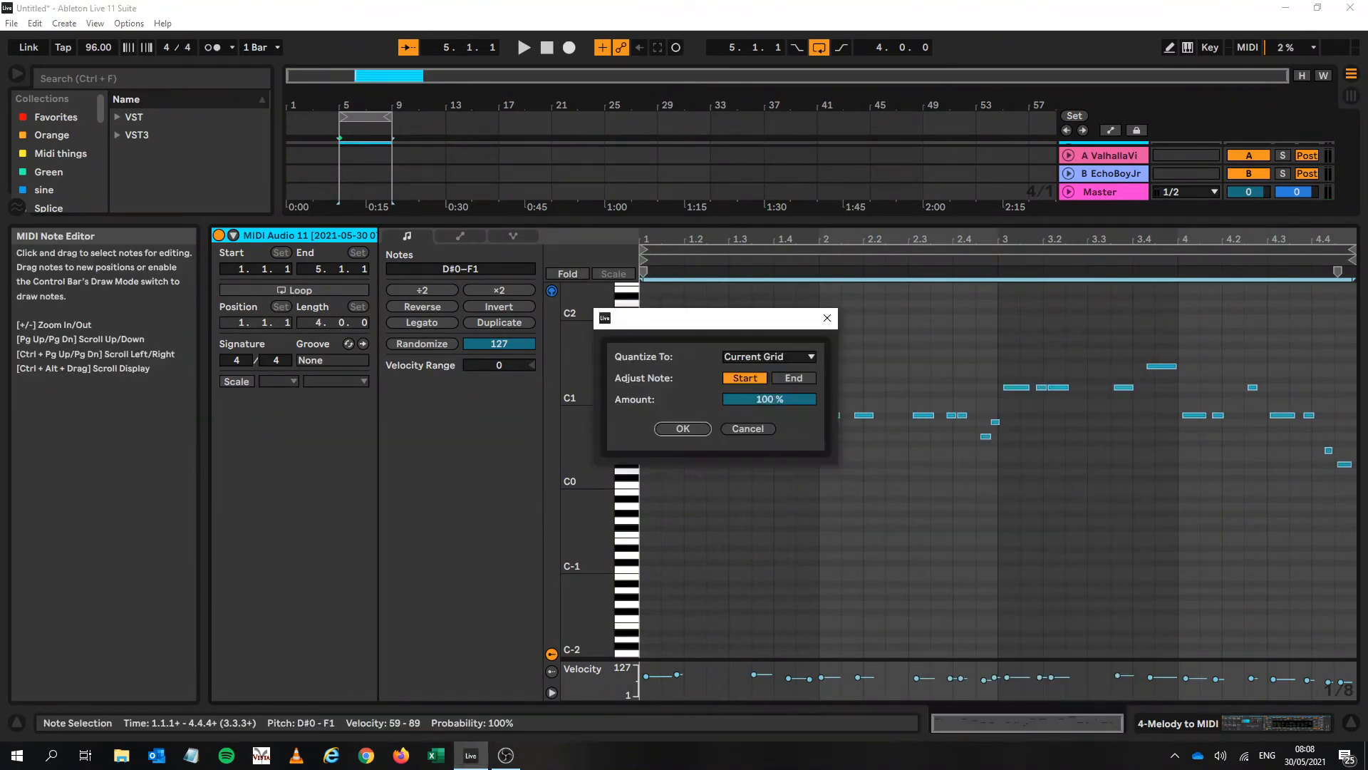
left_click(769, 356)
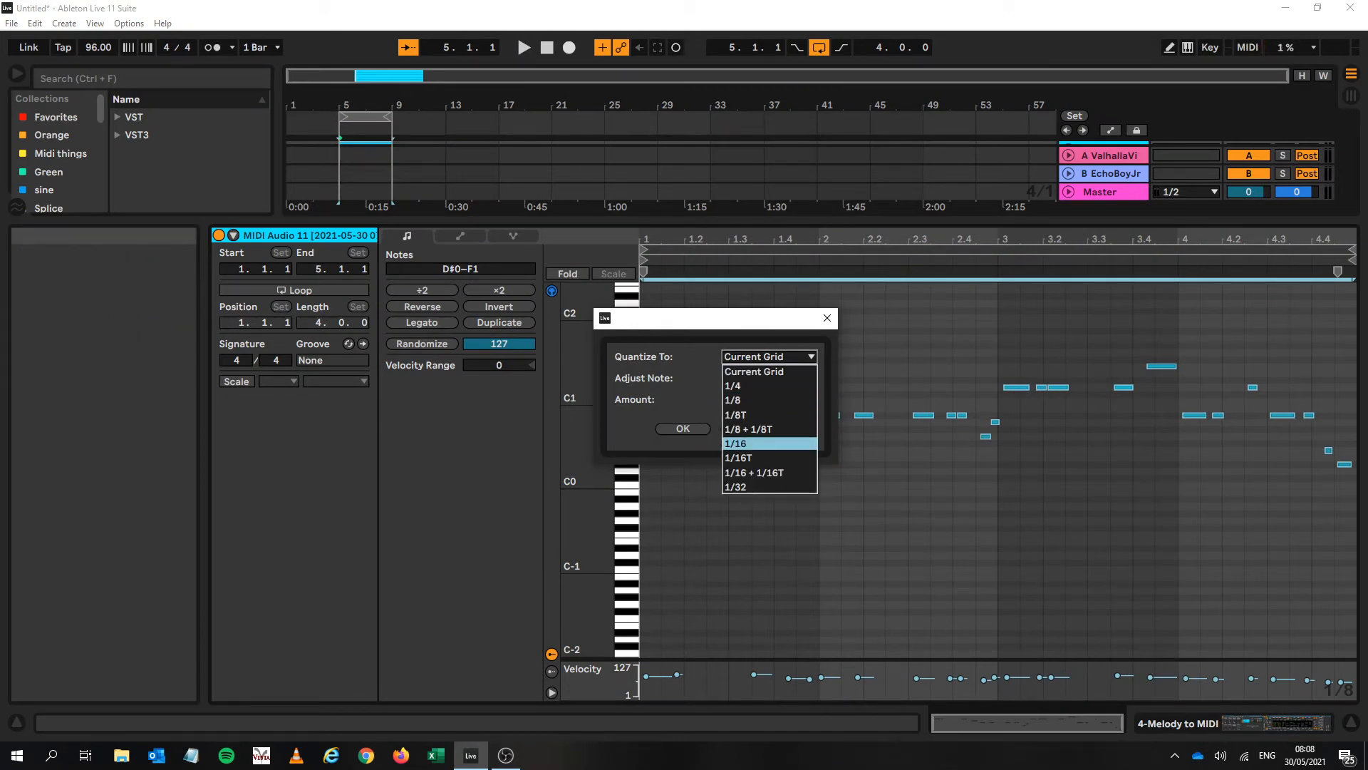
left_click(748, 444)
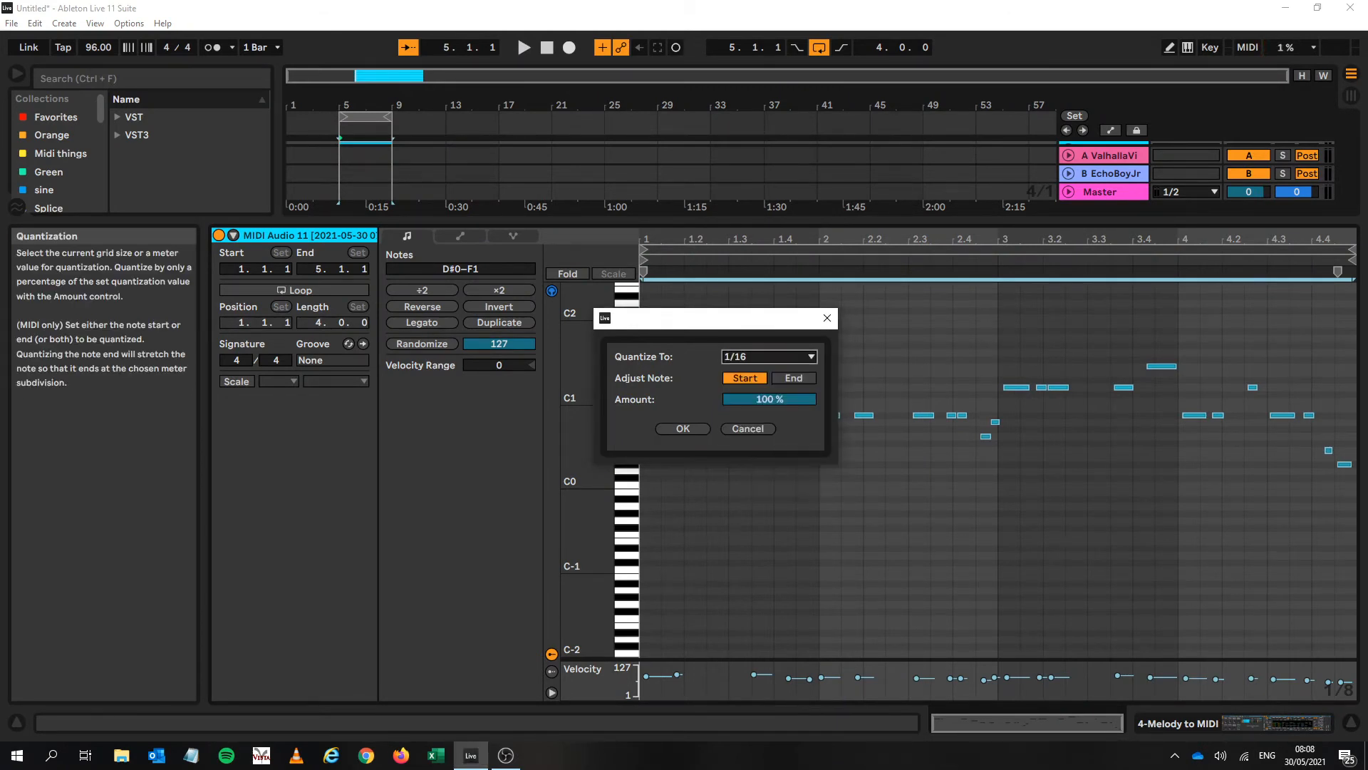
key("Return")
key("space")
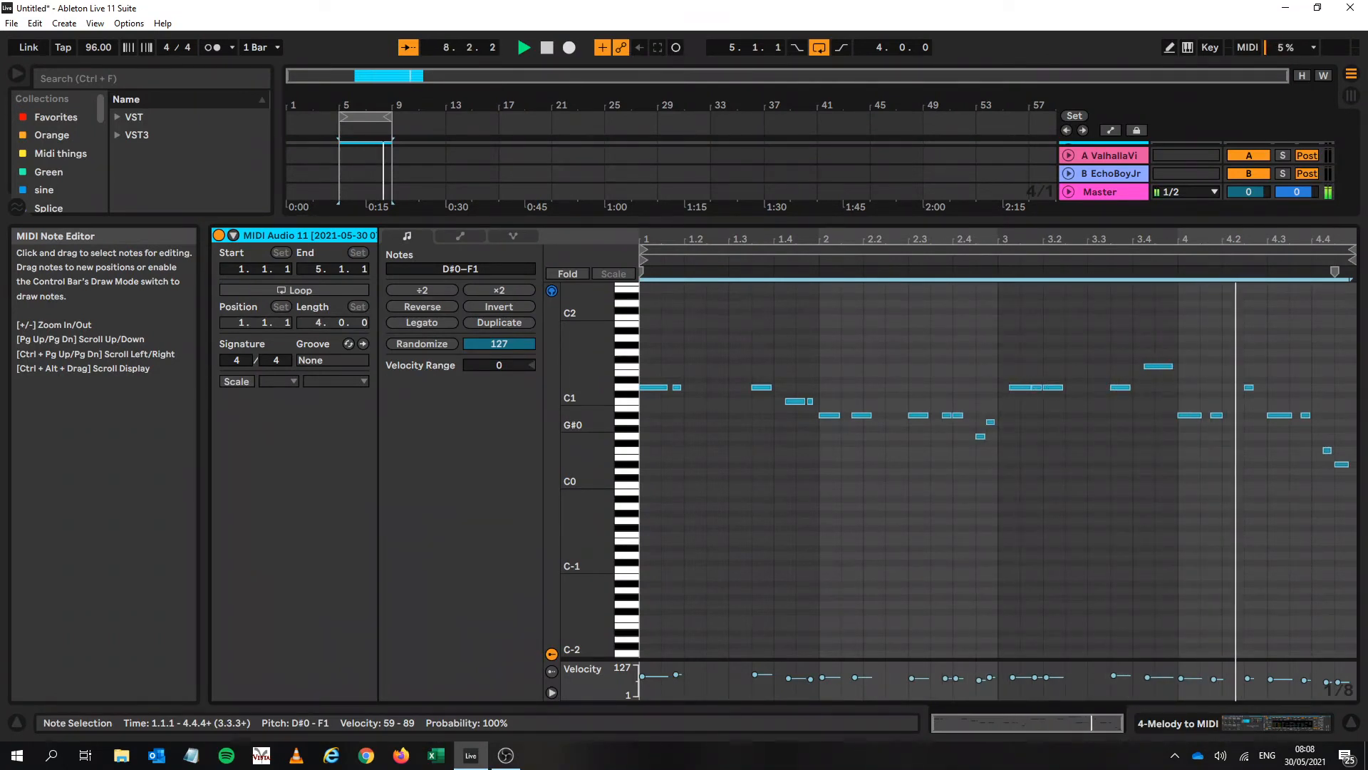
key("space")
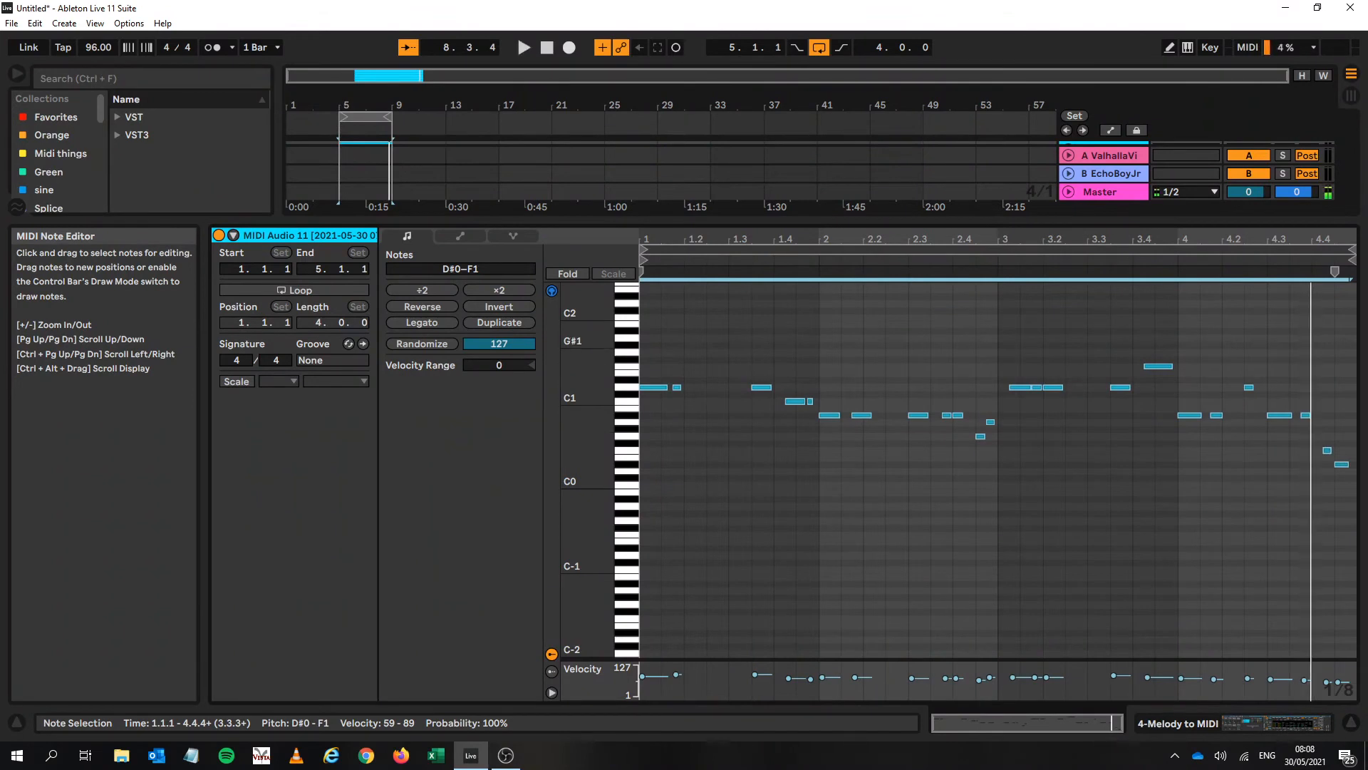
Raise the note at beat 2.3 to C1 and play the passage
left_click(806, 260)
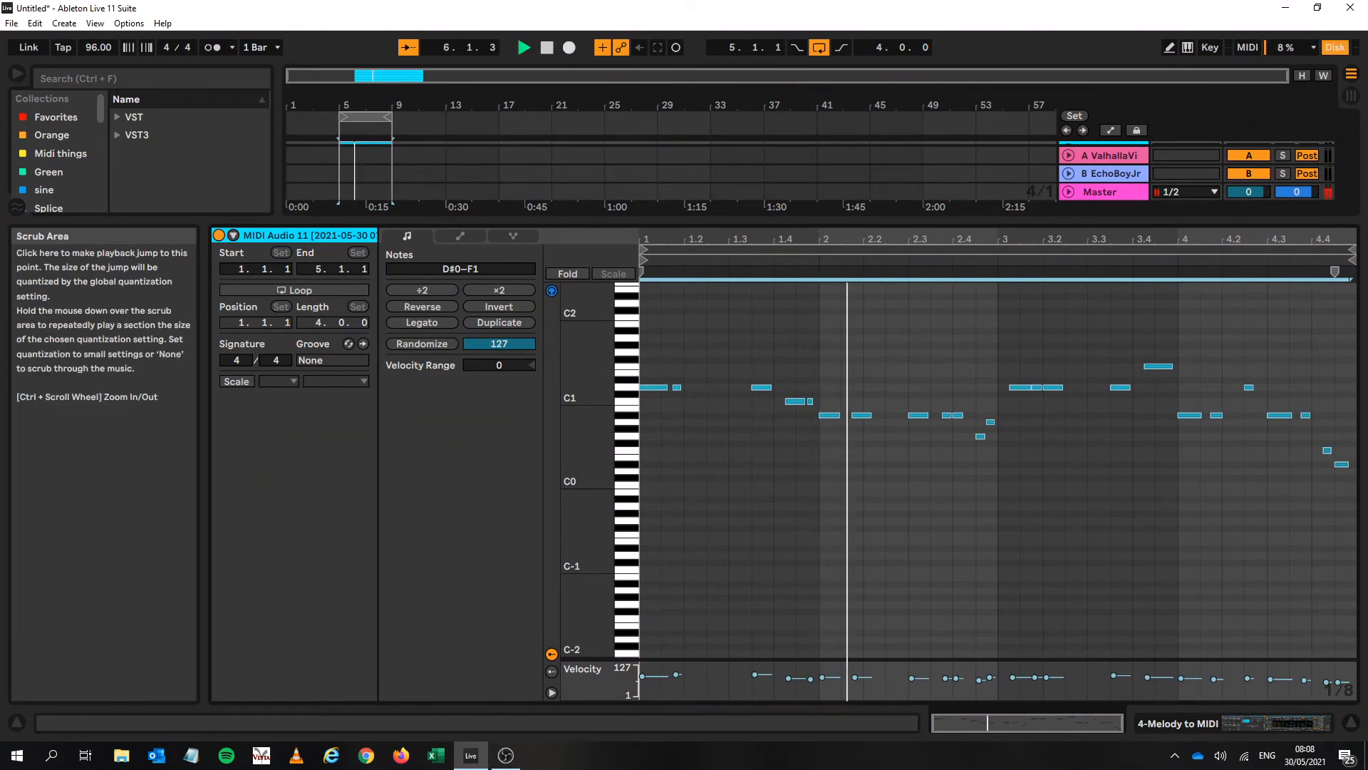
key("space")
left_click(918, 416)
key("Up")
key("Up")
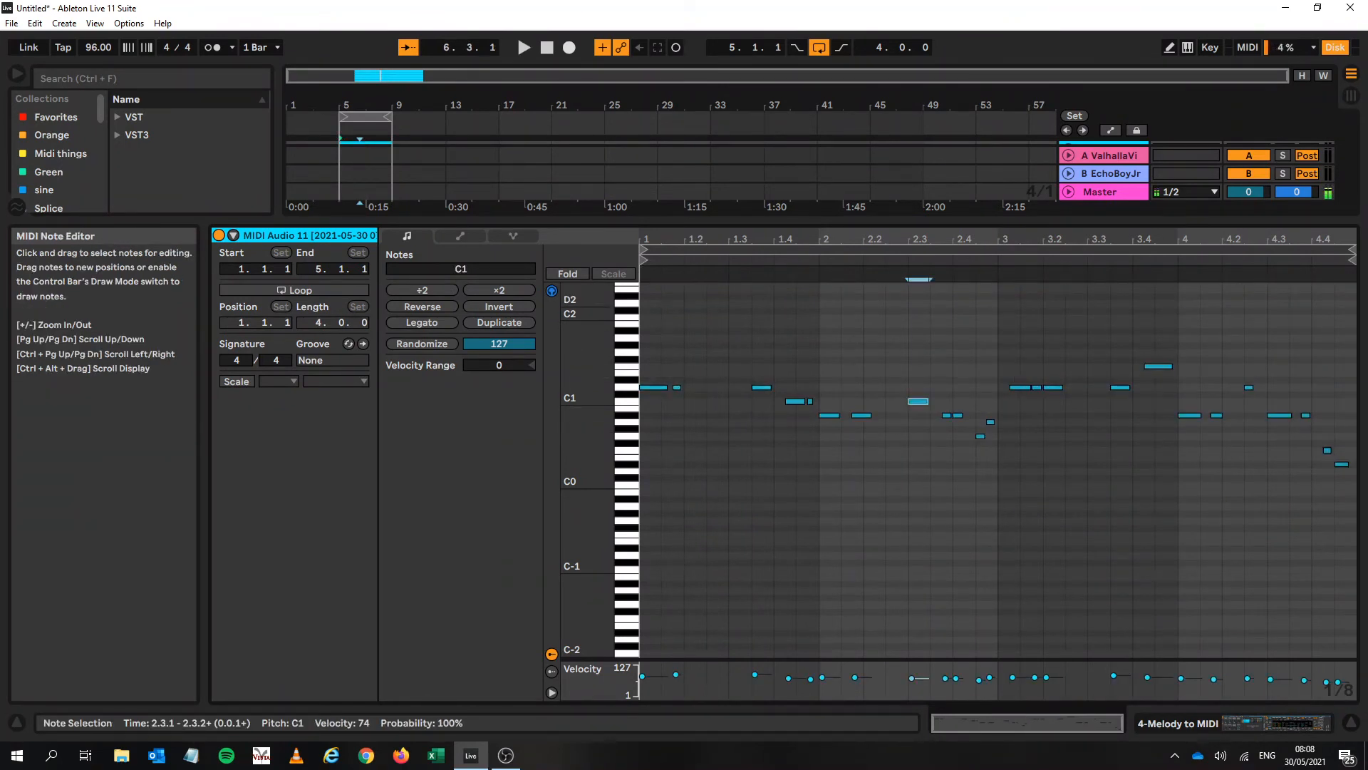
left_click(807, 260)
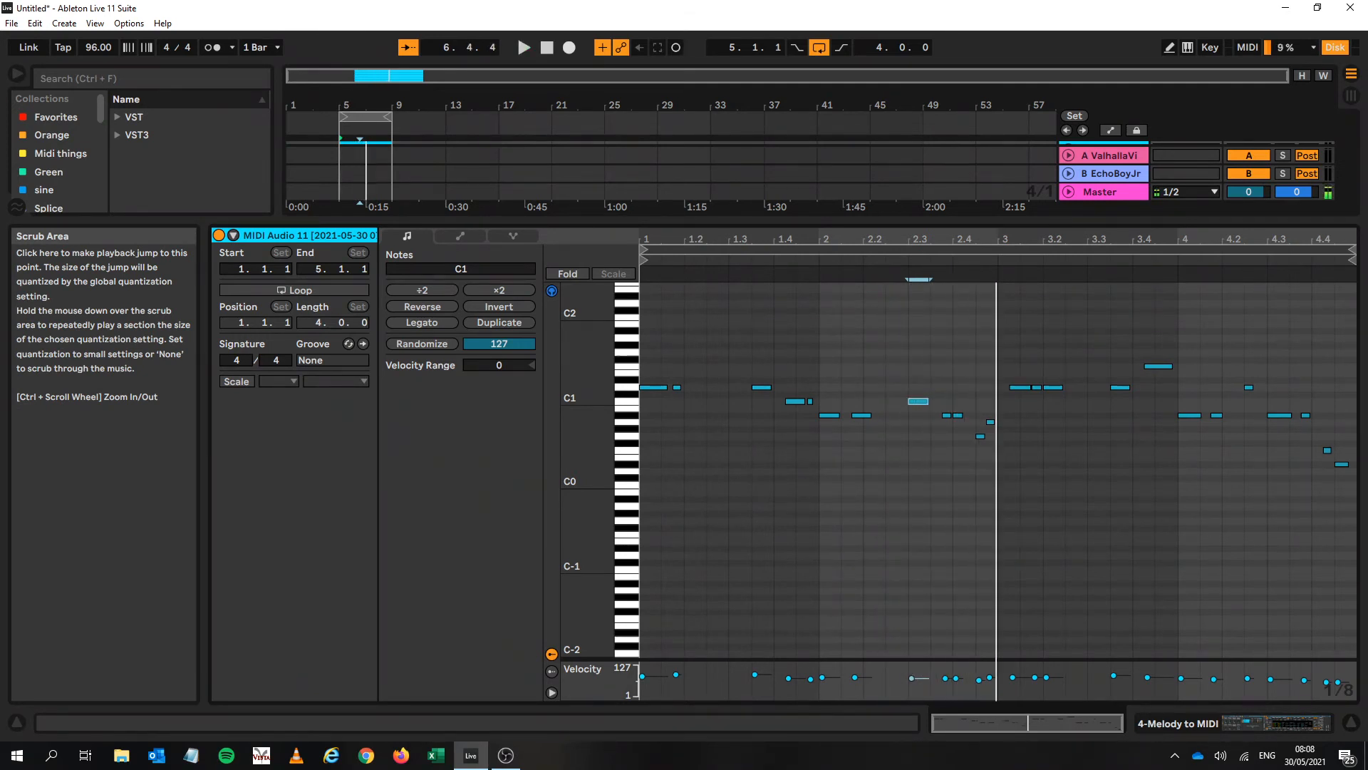
key("space")
Lower the note at beat 2.3 to F0 and play through into bar 3
key("Down")
key("Down")
key("Down")
key("Down")
key("Down")
key("Down")
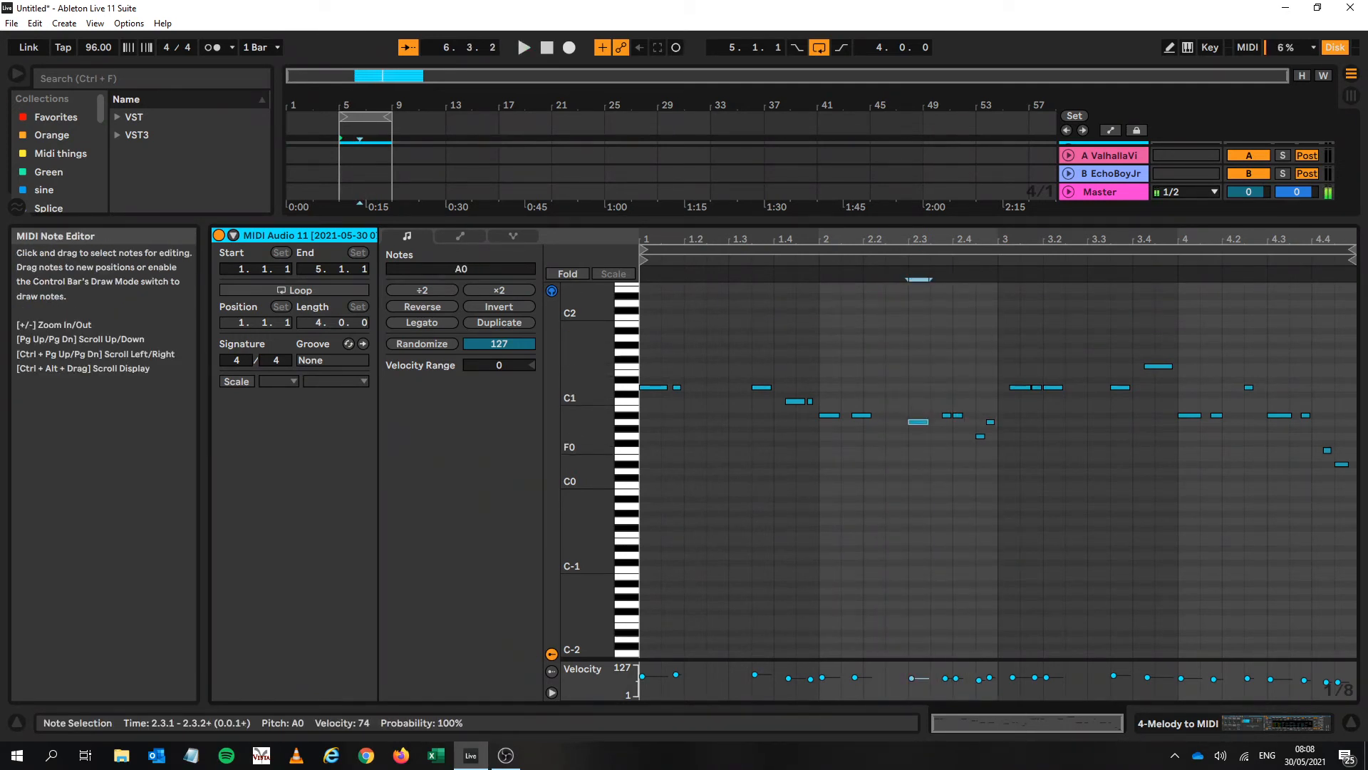
key("Down")
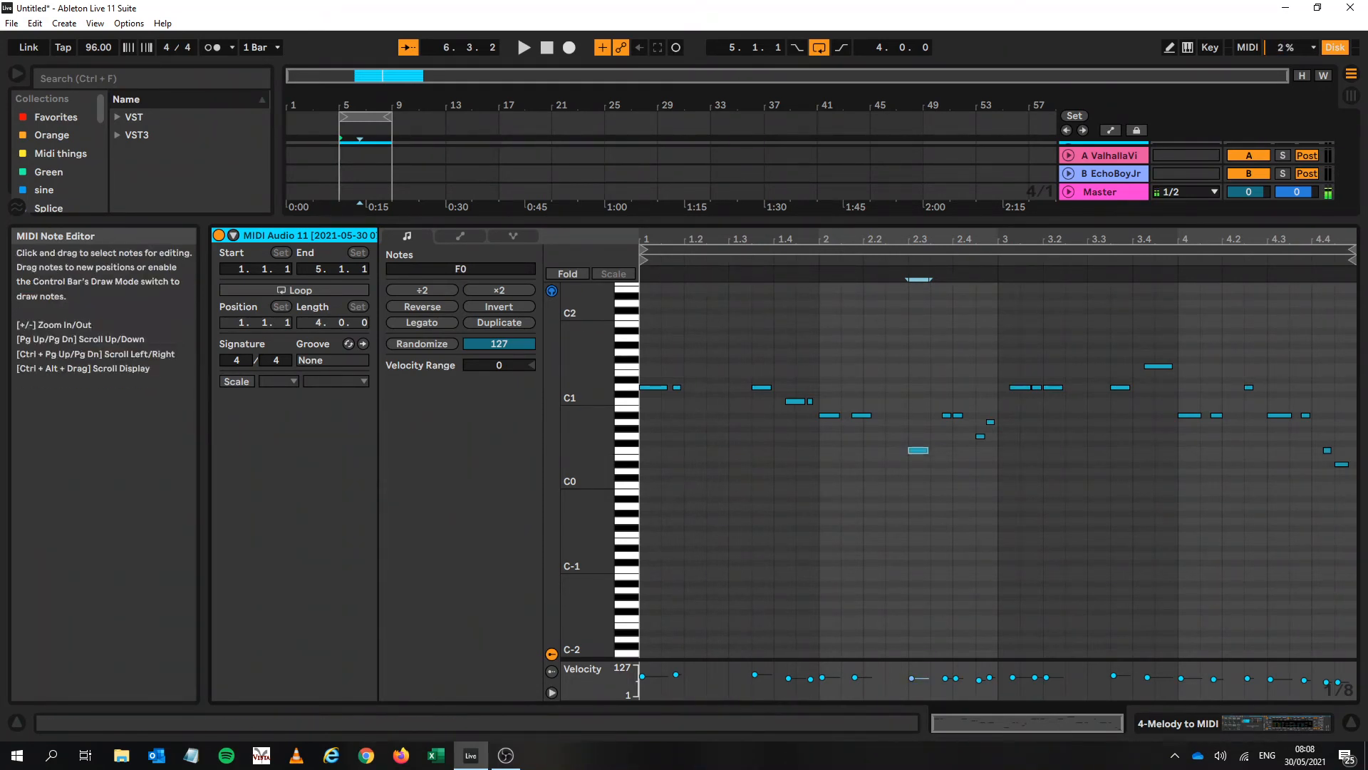
left_click(835, 274)
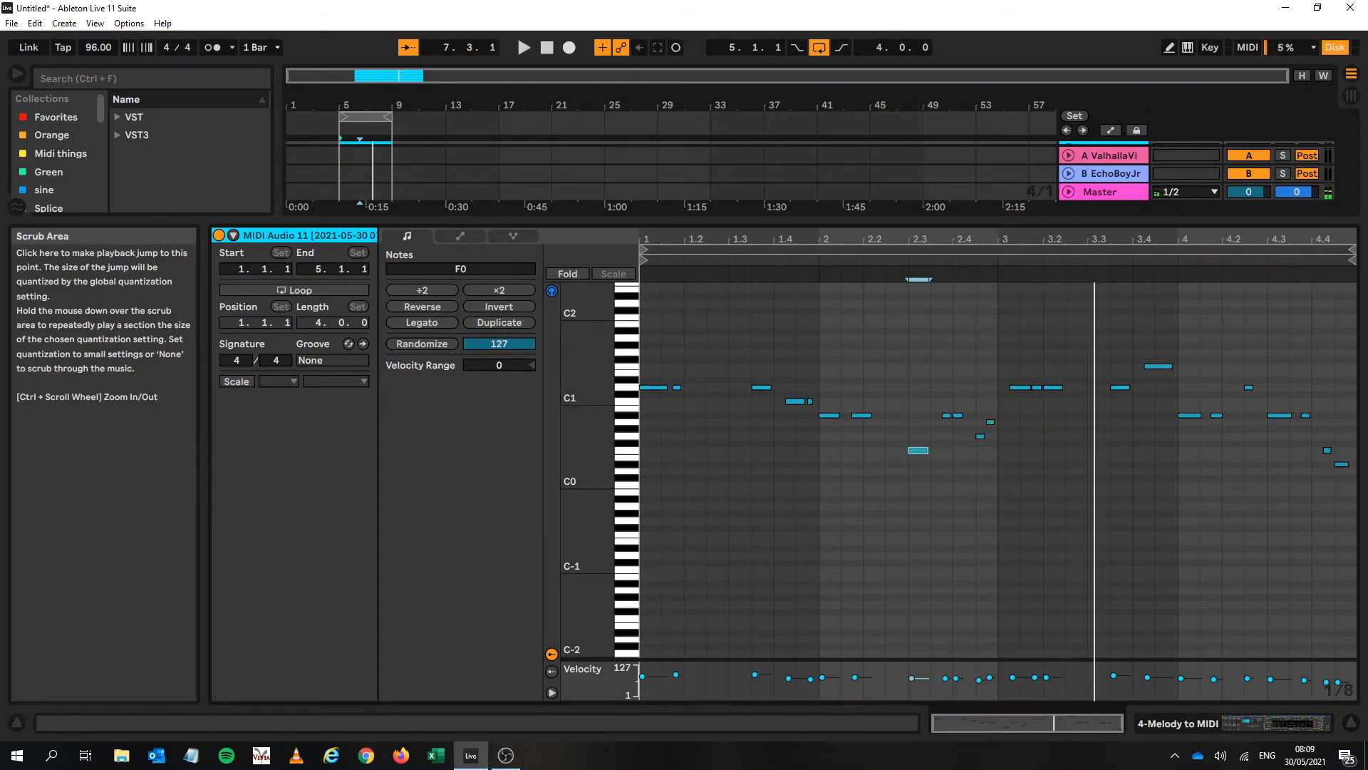
Shrink the note editor, fold the Melody to MIDI track, and unsolo both converted MIDI tracks
left_click_drag(856, 221, 855, 513)
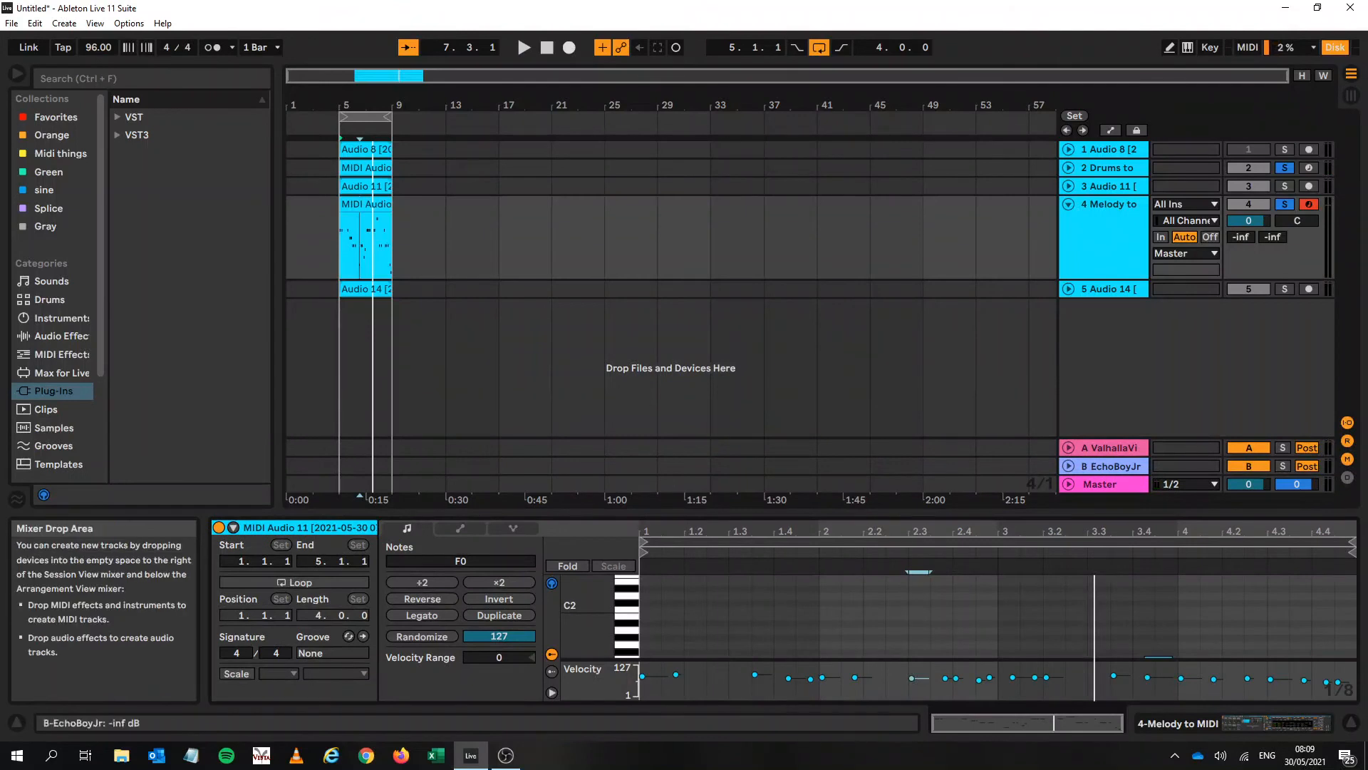
left_click(1069, 204)
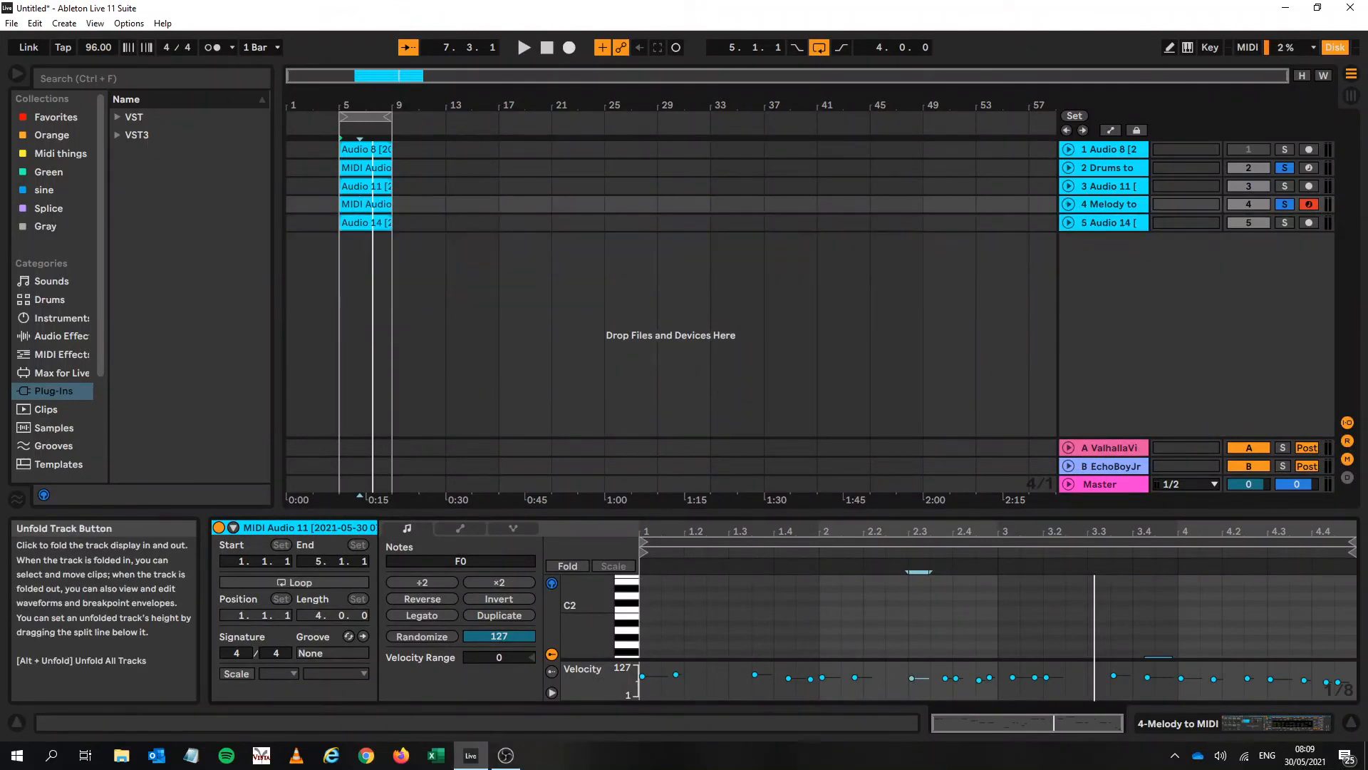
left_click(1285, 204)
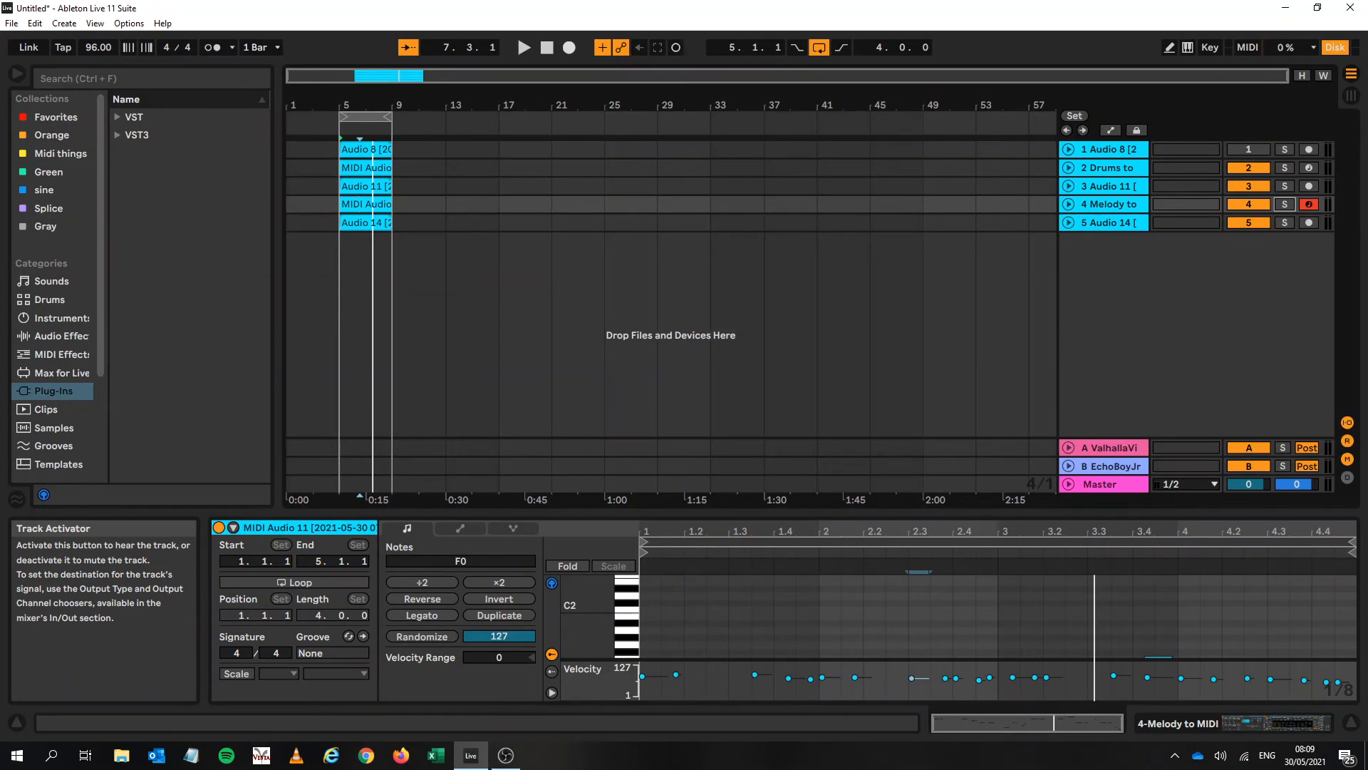
Move the Audio 11 track above the Drums to MIDI track and deactivate it
left_click(1109, 186)
left_click_drag(1108, 186, 1108, 159)
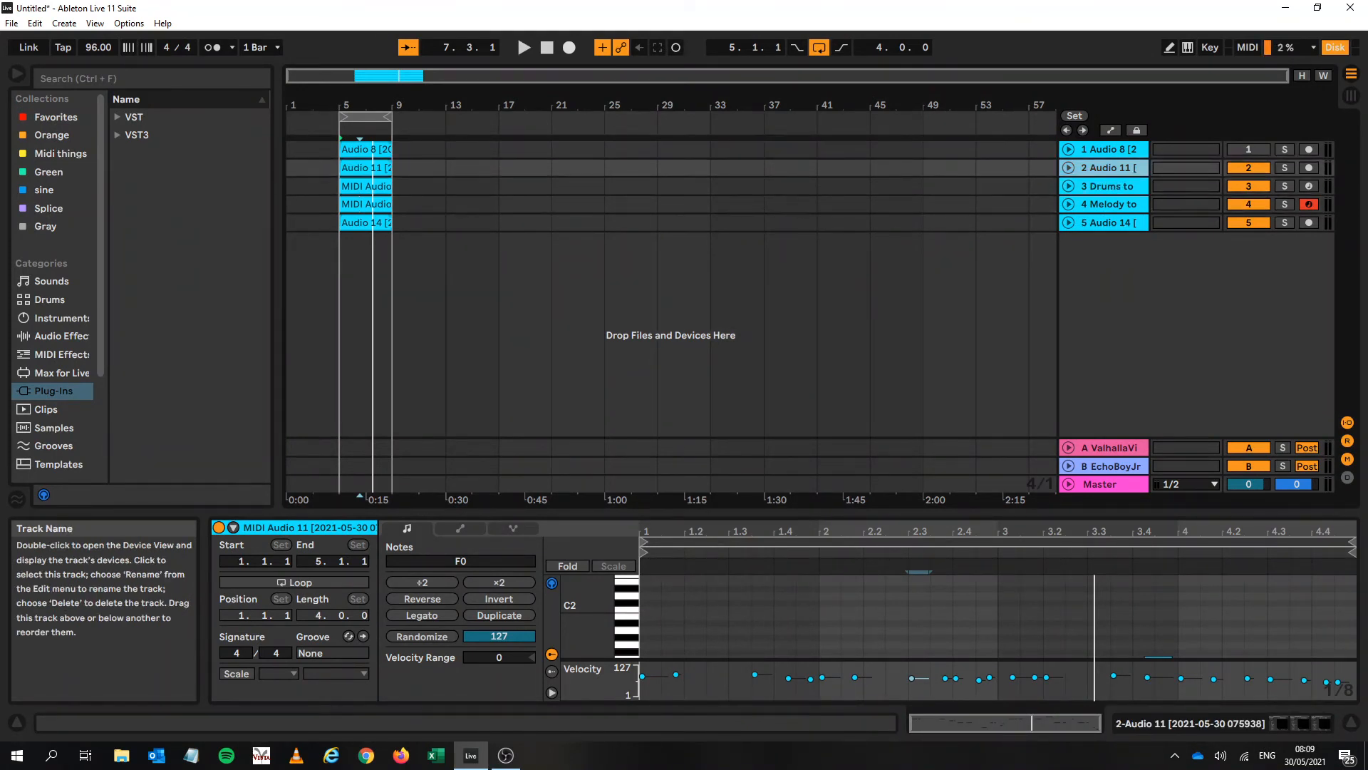
left_click(1109, 222)
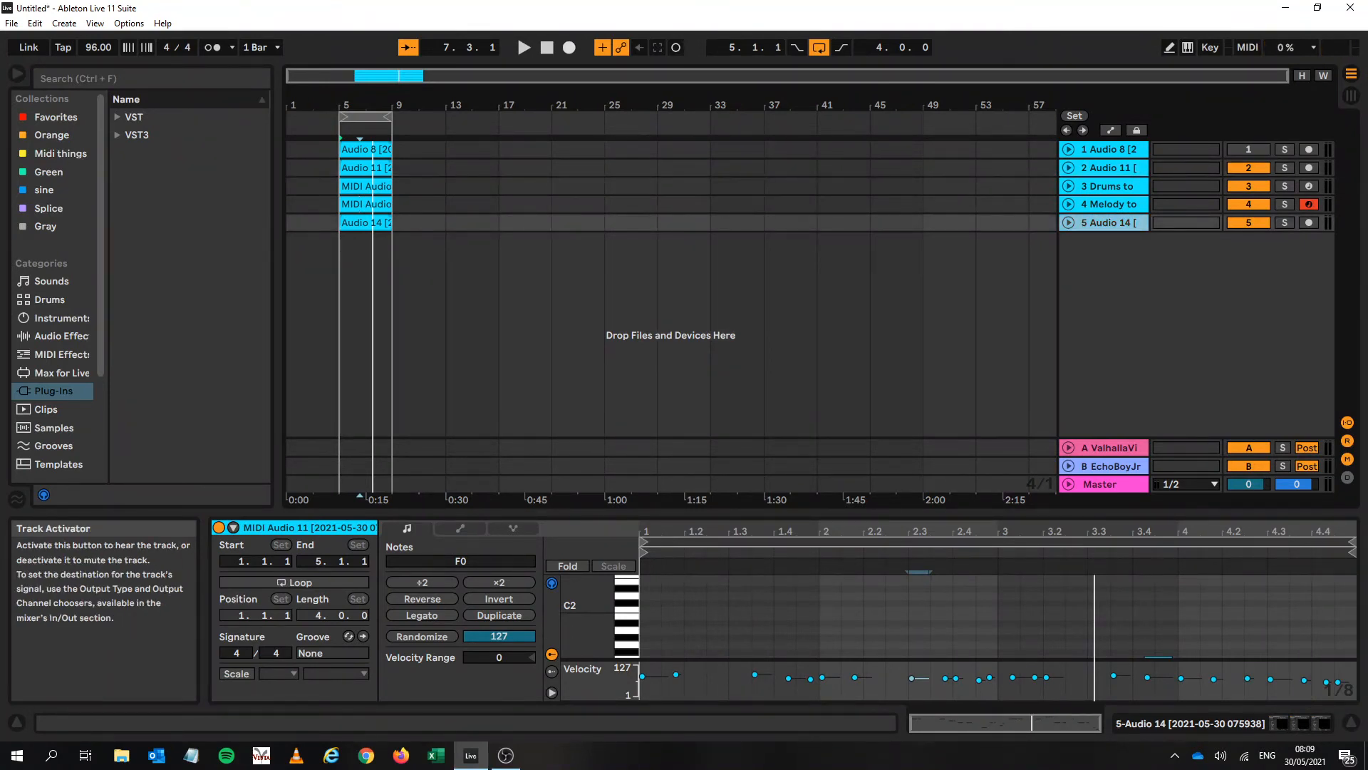
left_click(1248, 167)
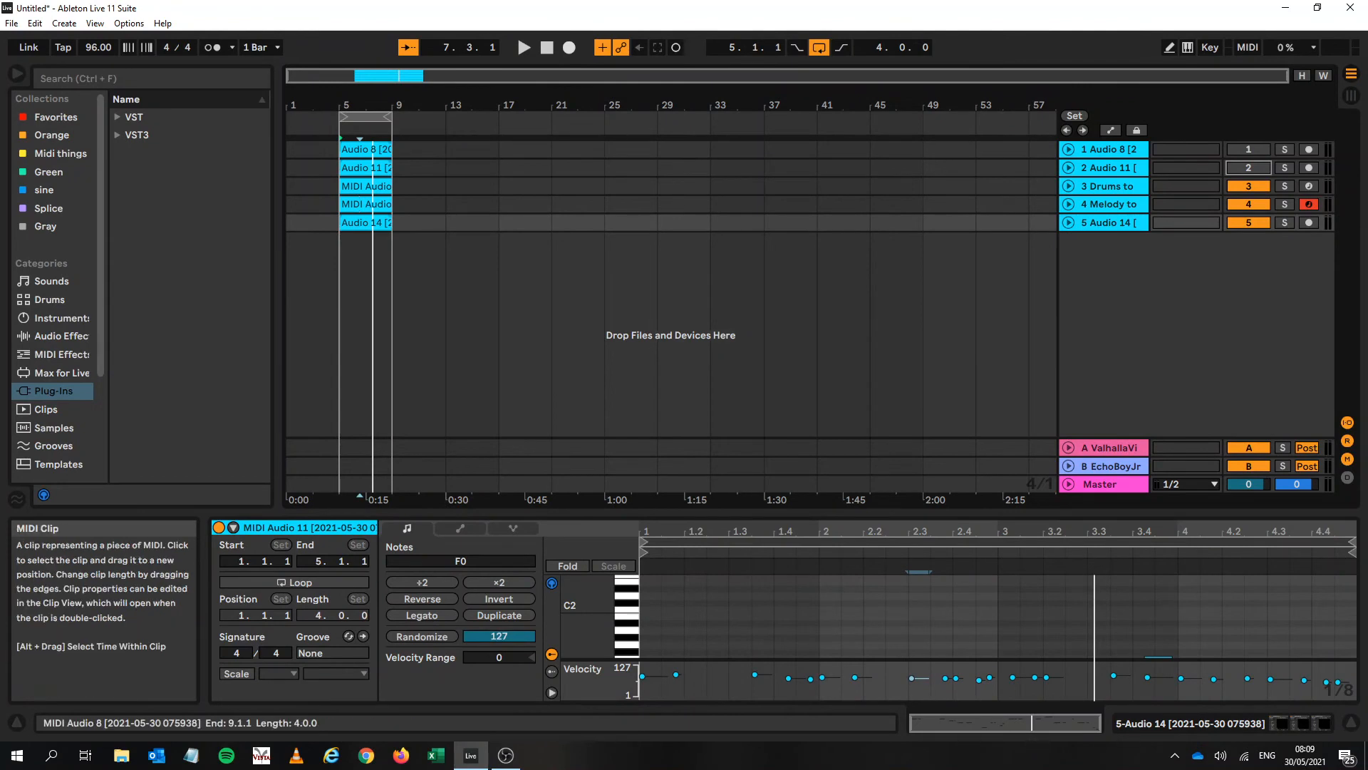
Play the arrangement from the melody clip's start, disarm the Melody to MIDI track, and unfold the Audio 14 track
left_click(366, 204)
key("space")
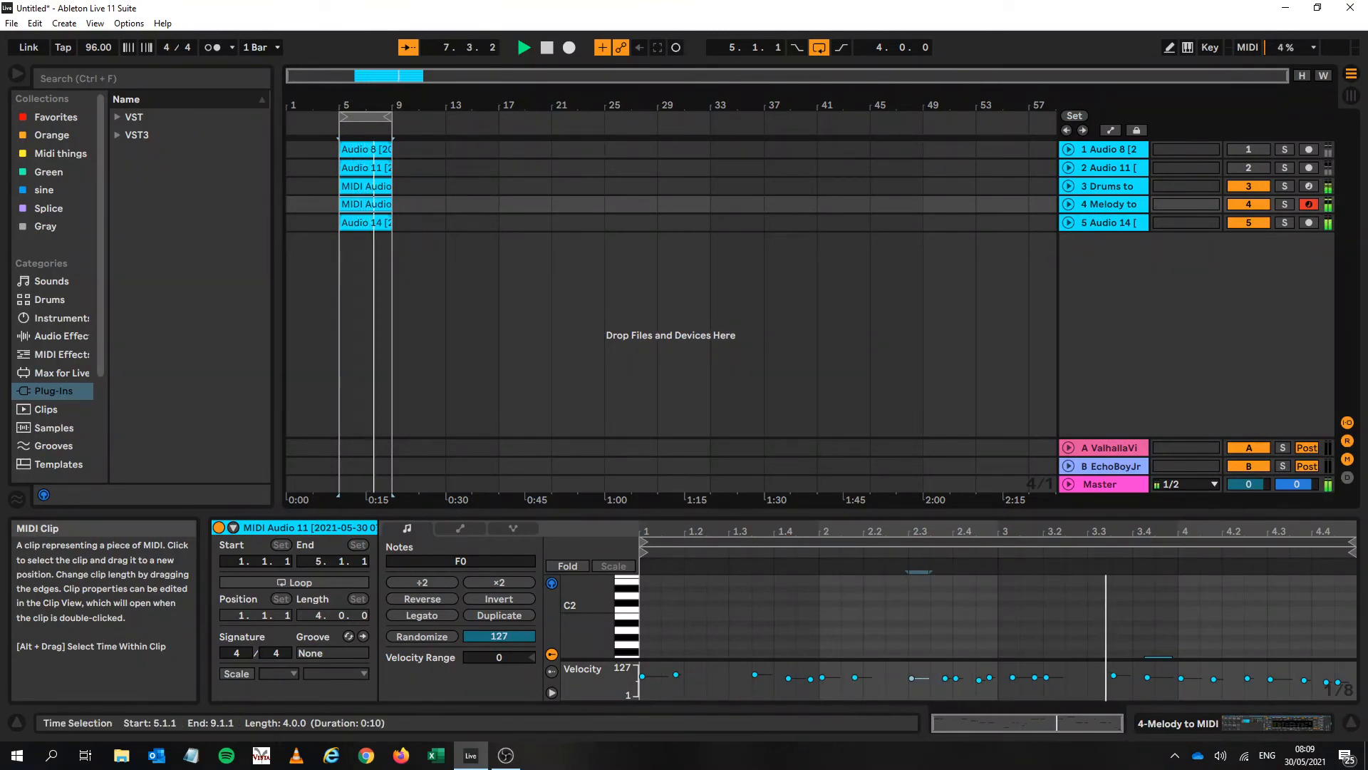
left_click(1310, 204)
key("space")
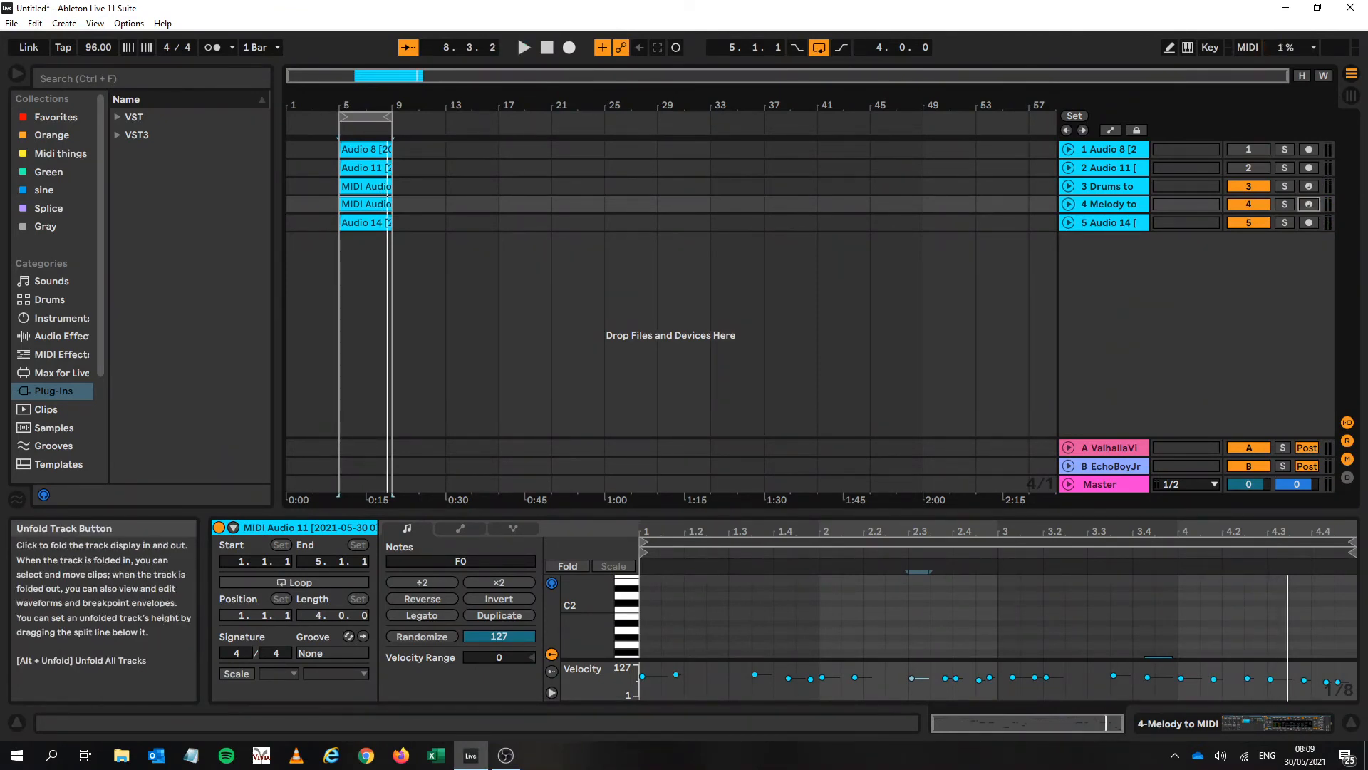
left_click(1068, 222)
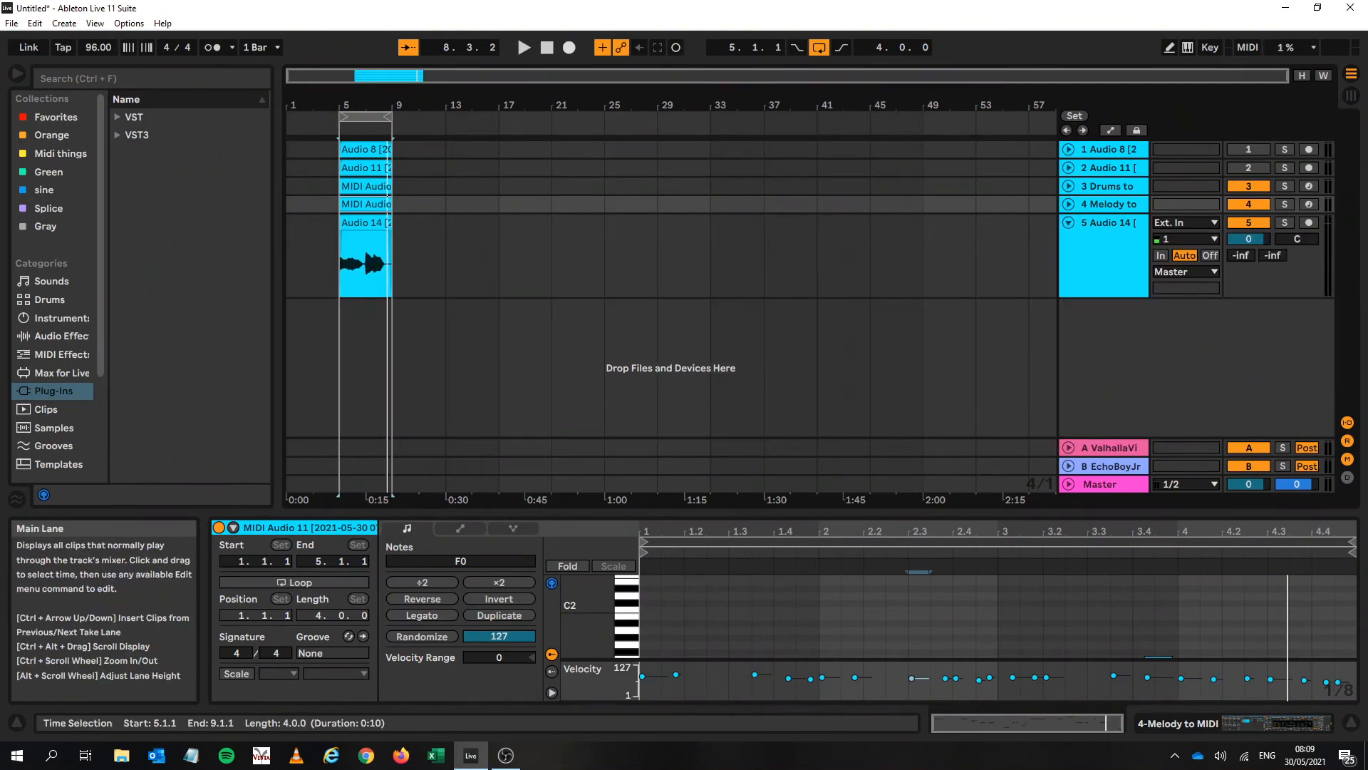
Convert the Audio 14 clip's harmony to a new MIDI track and play the arrangement
left_click(365, 264)
right_click(378, 230)
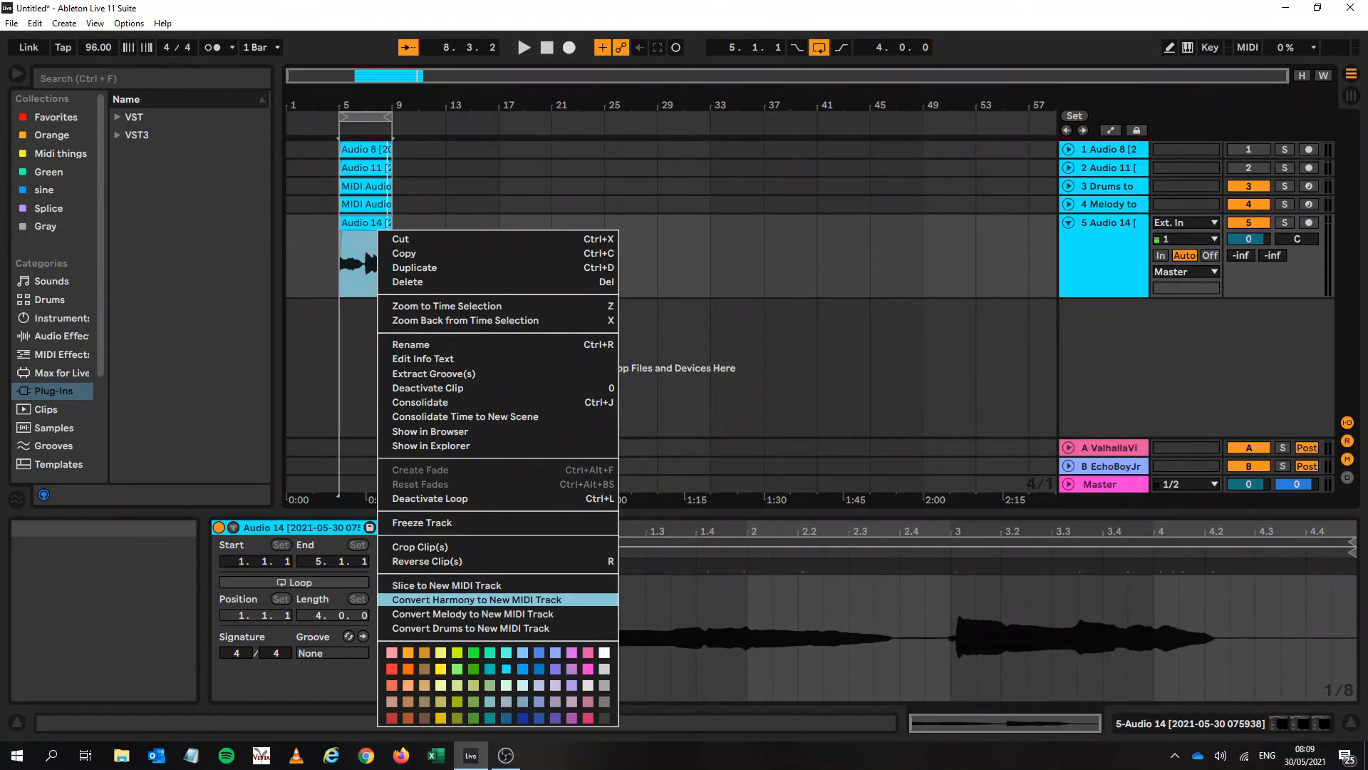
left_click(476, 599)
key("space")
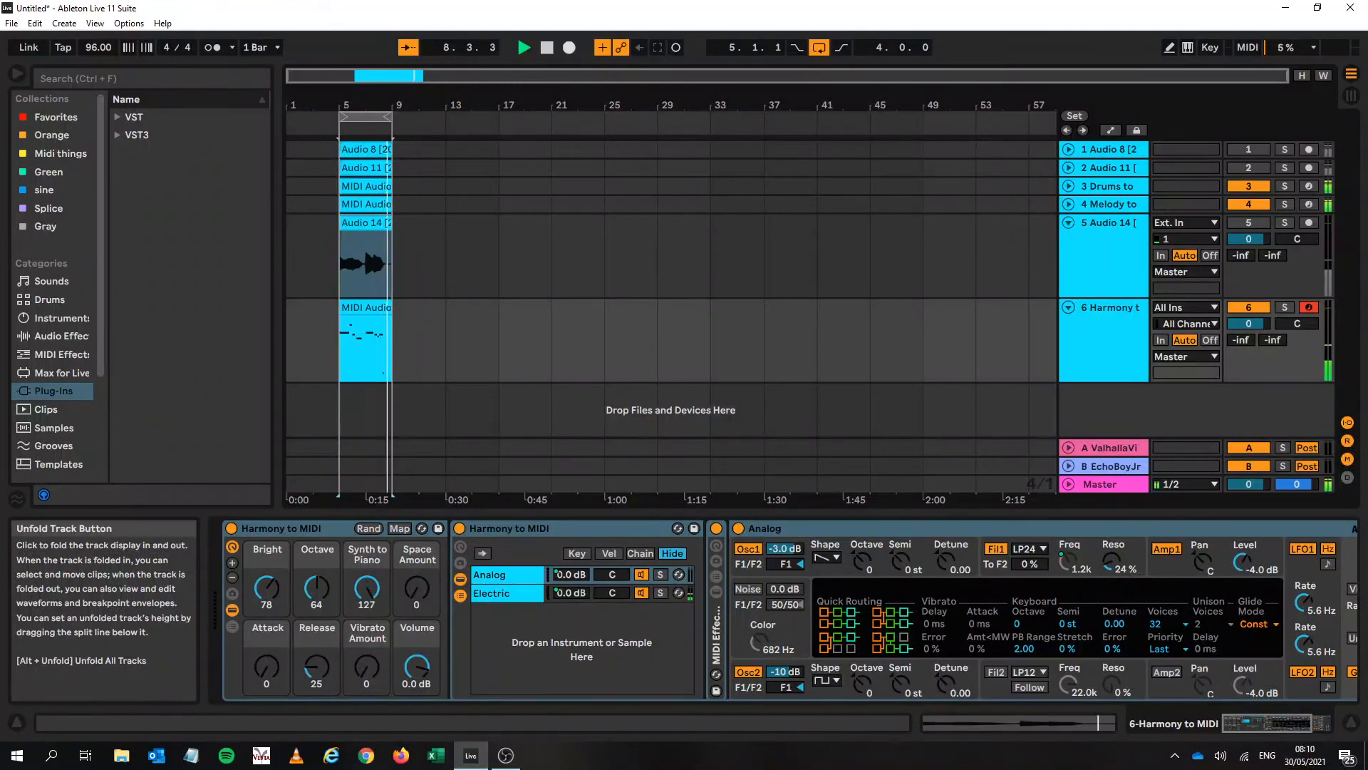
Open the converted harmony clip and adjust the placement and length of the notes in bar 2 while replaying it
double_click(366, 308)
key("space")
left_click_drag(905, 493, 951, 493)
key("space")
left_click_drag(864, 486, 940, 493)
key("space")
left_click_drag(924, 493, 969, 497)
key("space")
key("space")
Correct the pitches of the notes in bars 3 and 4 and delete the stray low note after beat 4.2
left_click_drag(1133, 487, 1133, 490)
key("Down")
left_click(1057, 484)
left_click(1169, 491)
key("Down")
key("Down")
left_click(1207, 487)
key("Up")
key("Up")
left_click(1239, 551)
key("shift+Up")
key("Delete")
Rework the notes in bar 4, extending the last one to the clip's end, and replay the clip
left_click(1206, 481)
left_click_drag(1206, 481, 1244, 496)
left_click_drag(1268, 496, 1357, 497)
key("space")
key("space")
Quantize all notes in the harmony clip to 1/16, adjusting note starts at 100 %
key("ctrl+a")
right_click(843, 389)
left_click(905, 214)
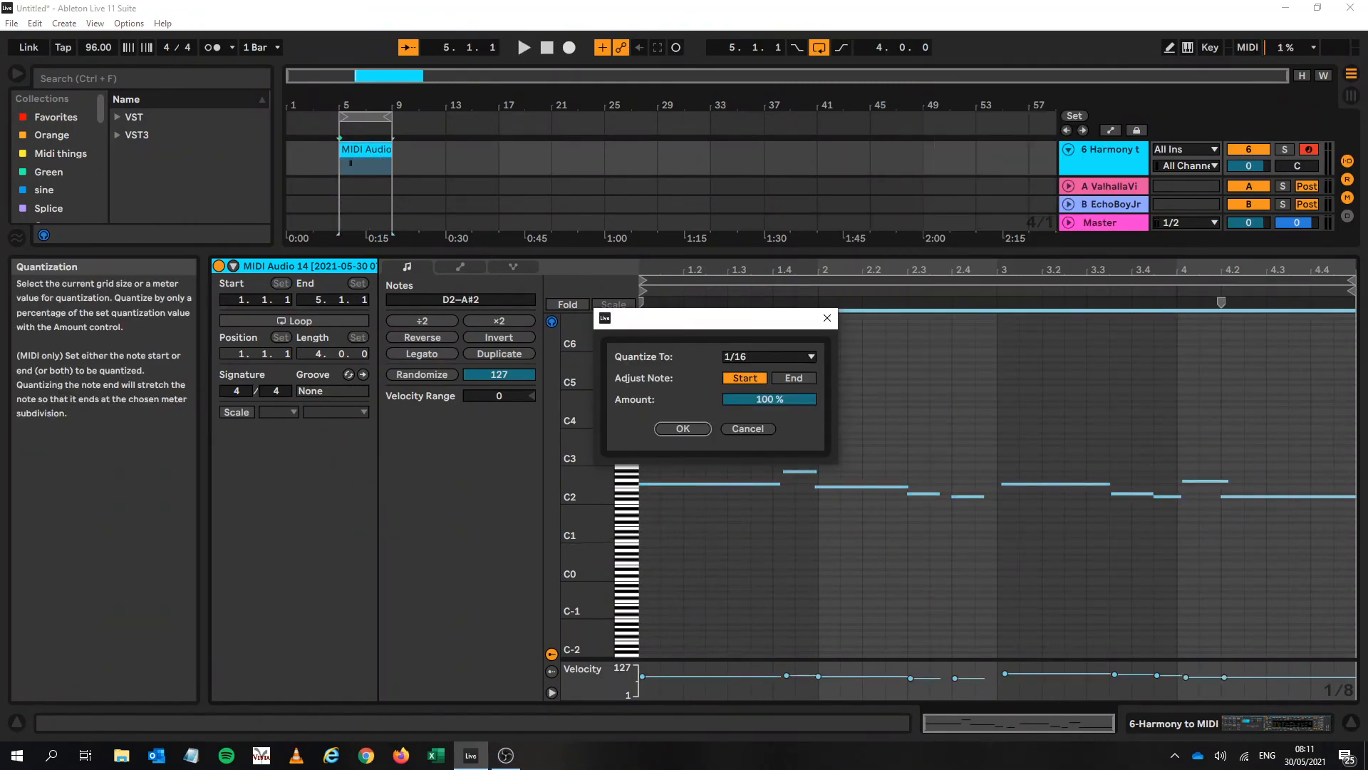
left_click(684, 427)
Start the last note at beat 4.3, lengthen the preceding G2 note to meet it, and play the clip
left_click(1206, 481)
left_click_drag(1223, 497, 1267, 496)
left_click_drag(1232, 481, 1267, 481)
key("space")
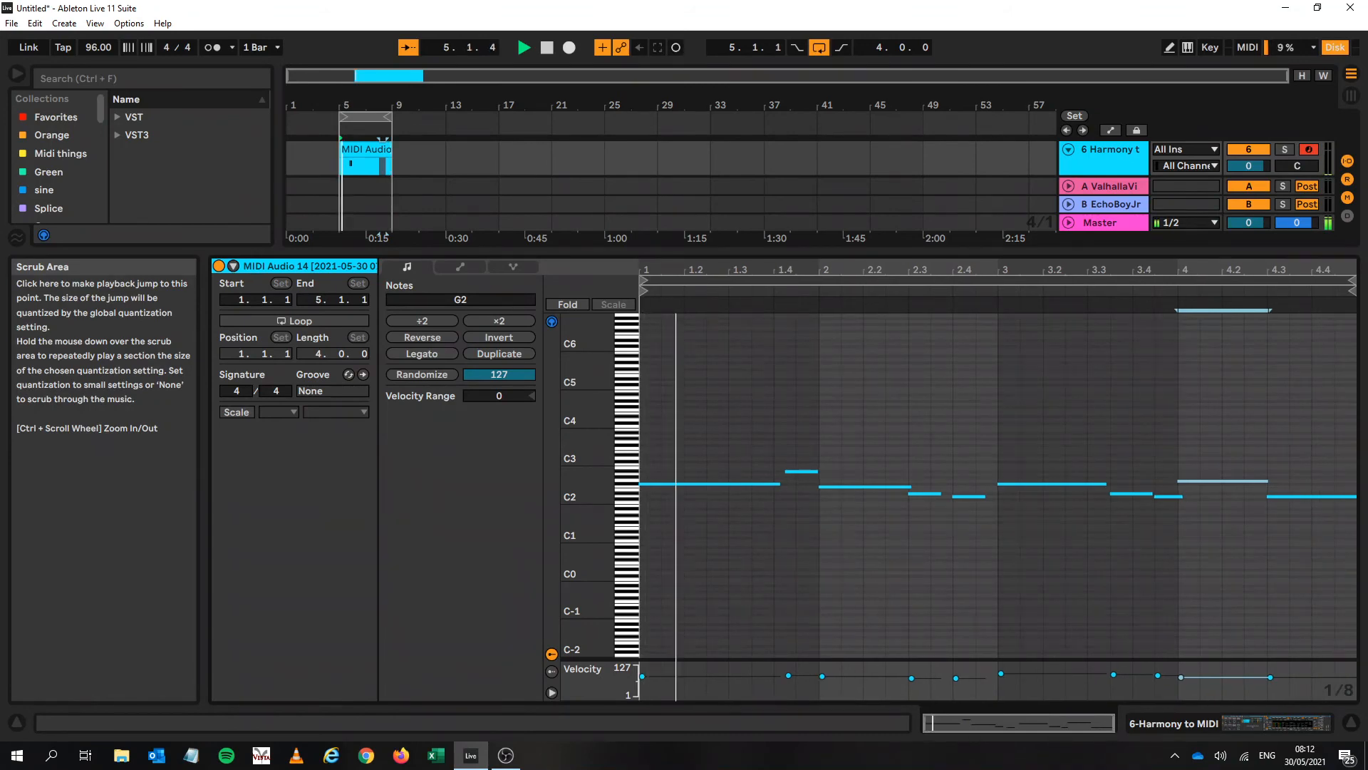
Shrink the note editor, fold the Audio 14 track, and move it above the Drums to MIDI track
left_click_drag(784, 252, 784, 513)
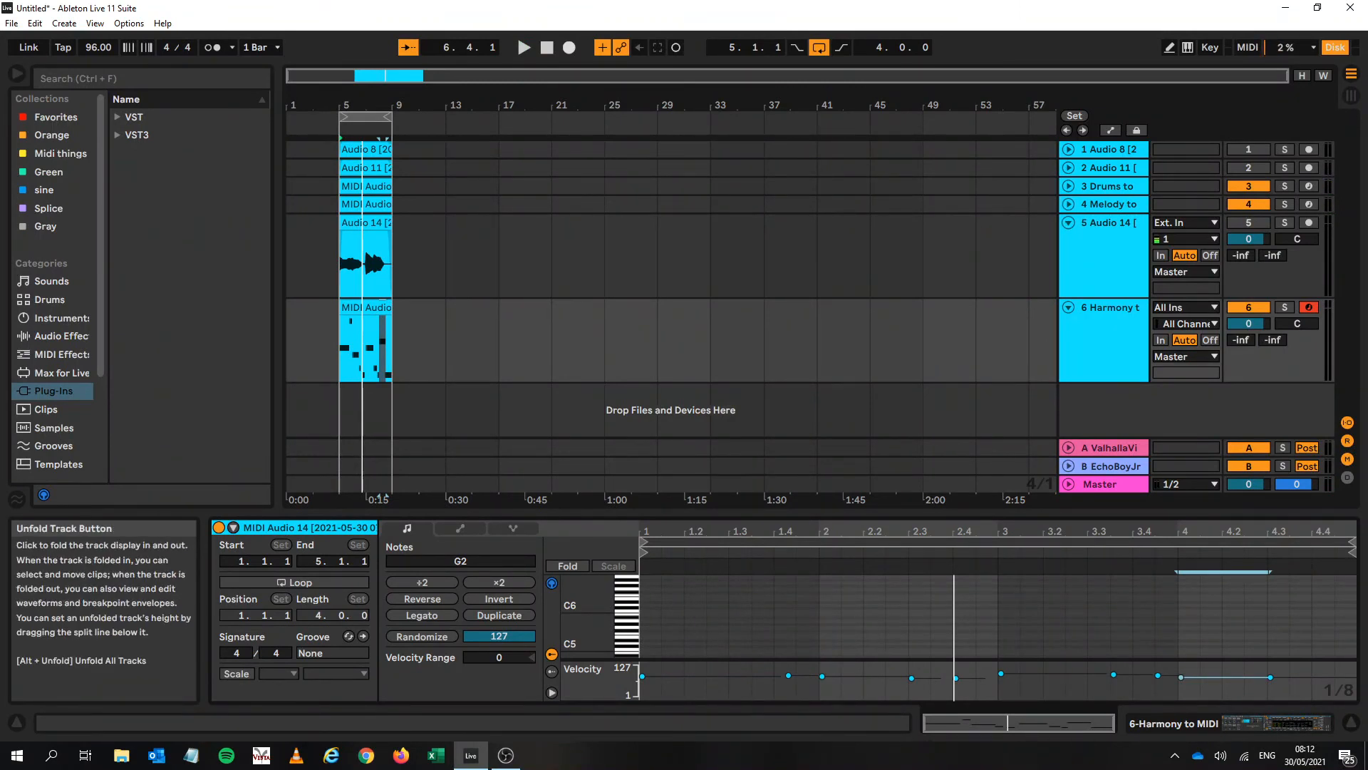
left_click(1068, 223)
left_click_drag(1109, 223, 1109, 178)
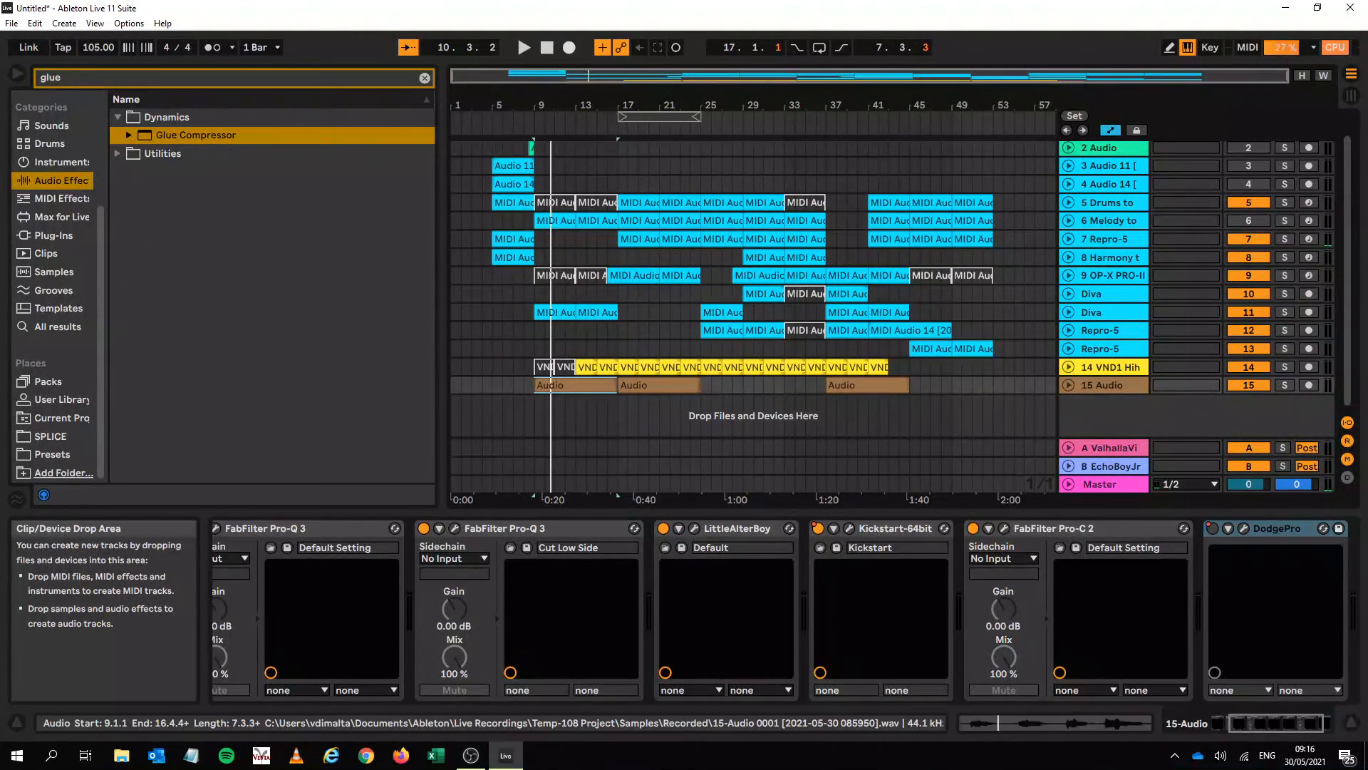
Play the arrangement and set the Glue Compressor threshold on the Master track to -12.1 dB
key("space")
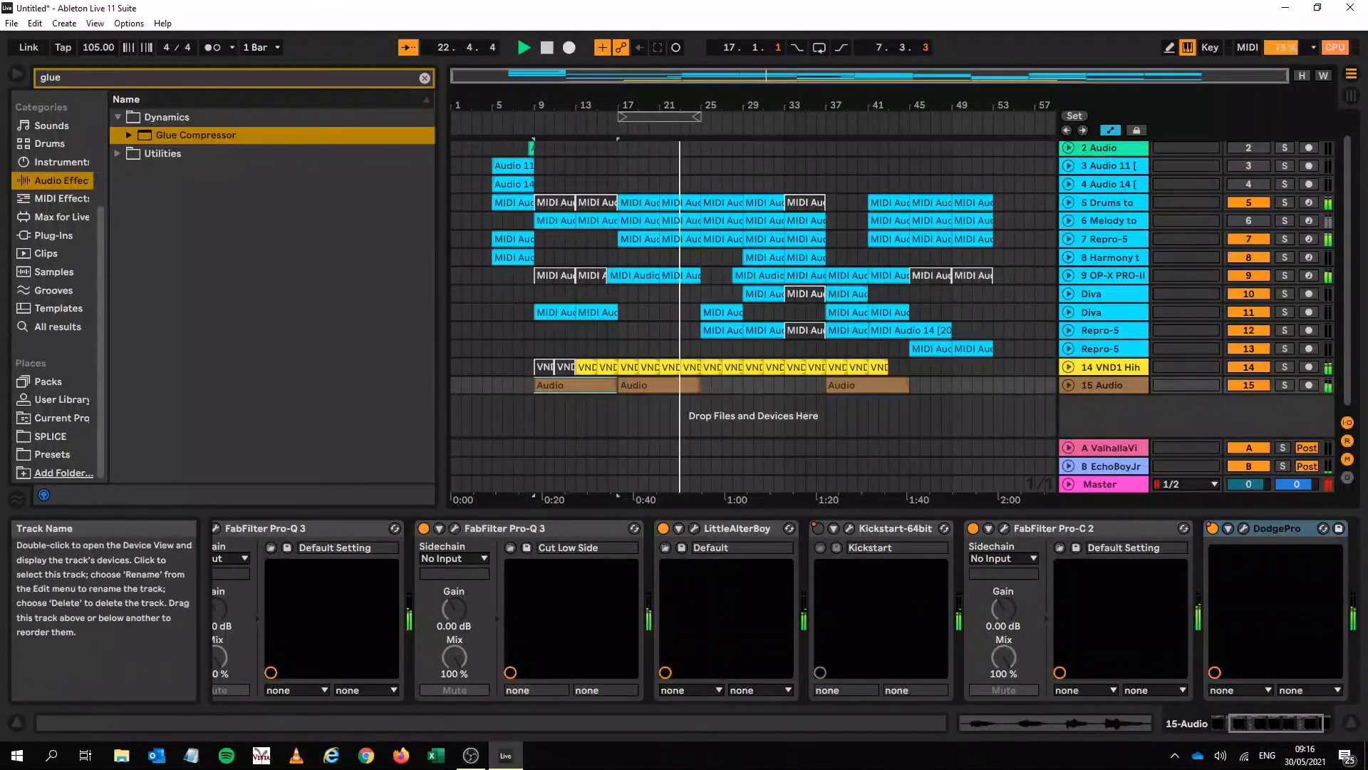
left_click(1100, 484)
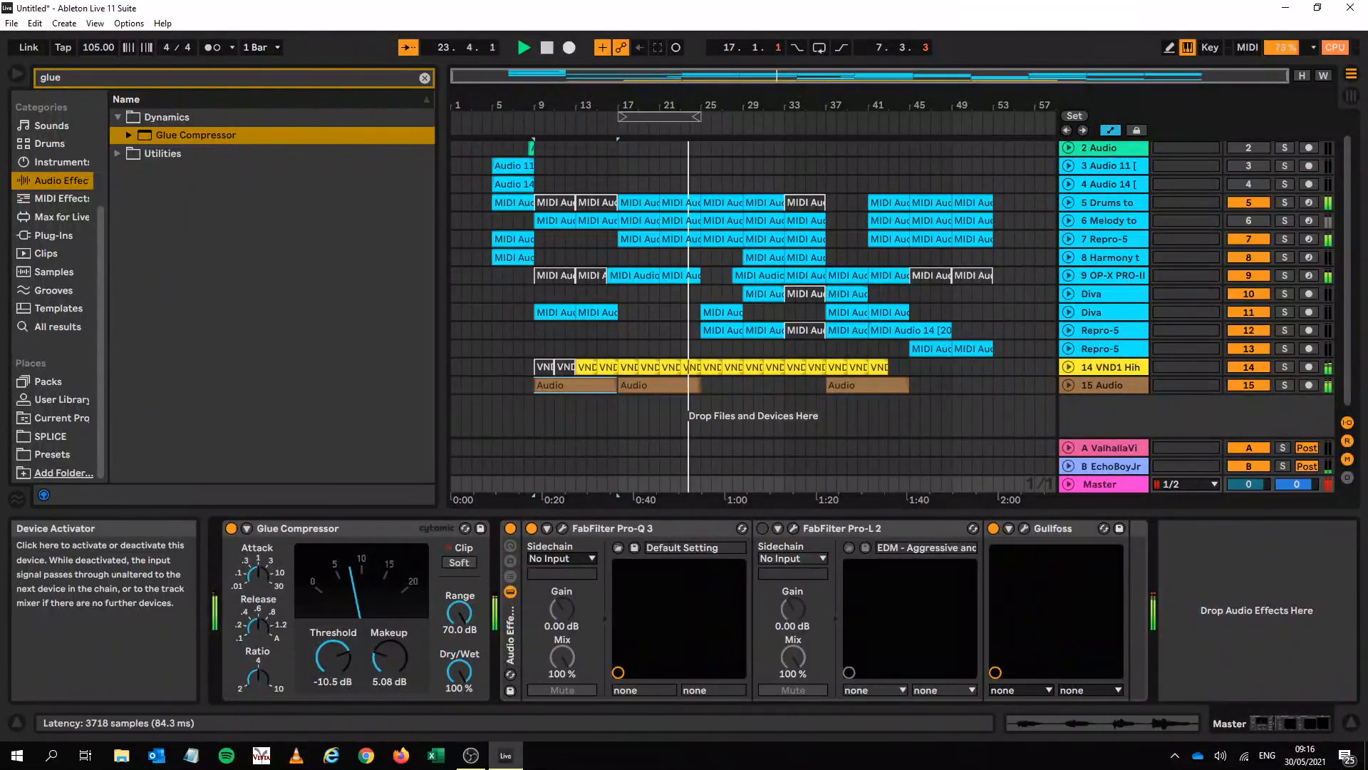
left_click_drag(332, 655, 333, 662)
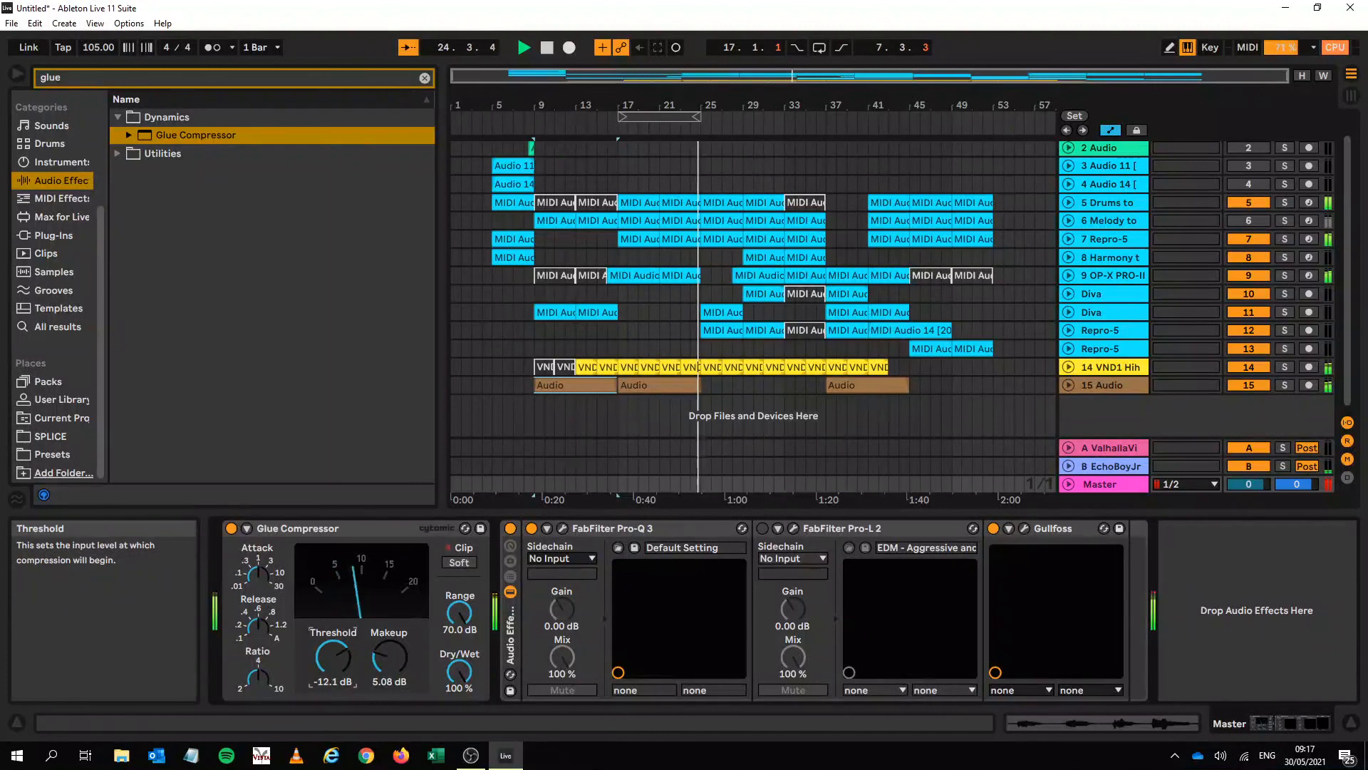